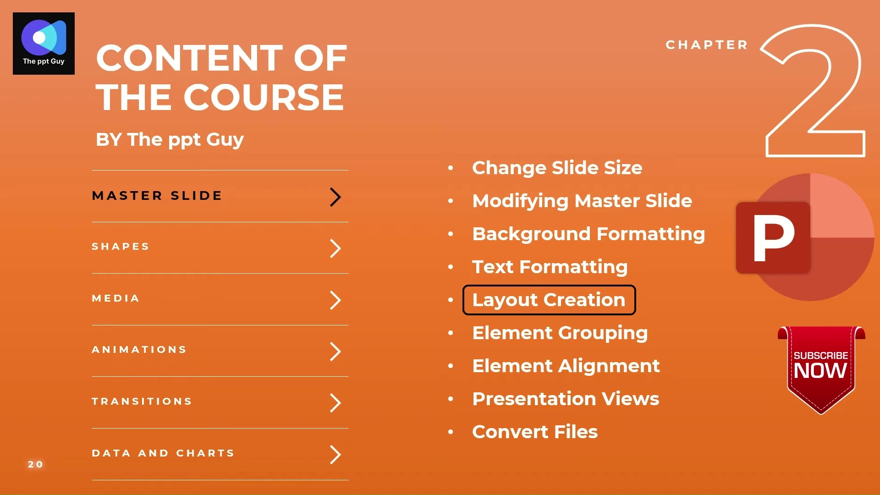
- Advance the Slide Show through the Element Grouping, Element Alignment and Presentation Views slides
{"action": "key", "text": "Right"}
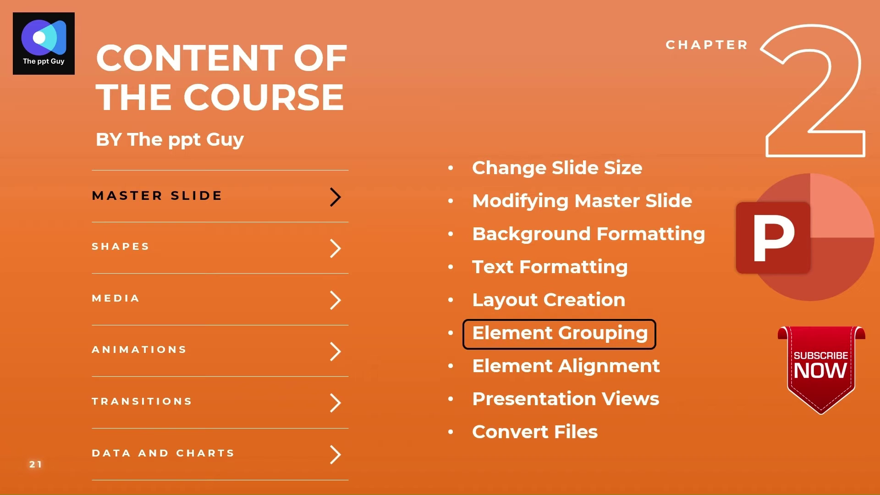
{"action": "key", "text": "Right"}
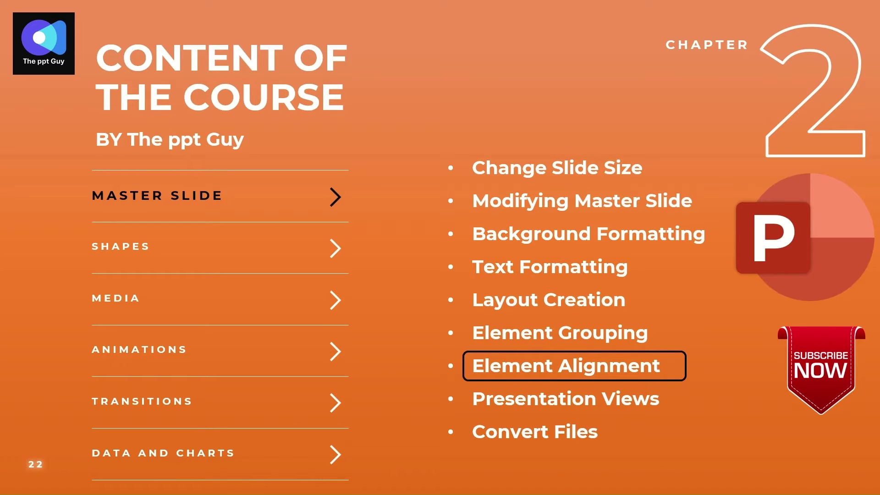
{"action": "key", "text": "Right"}
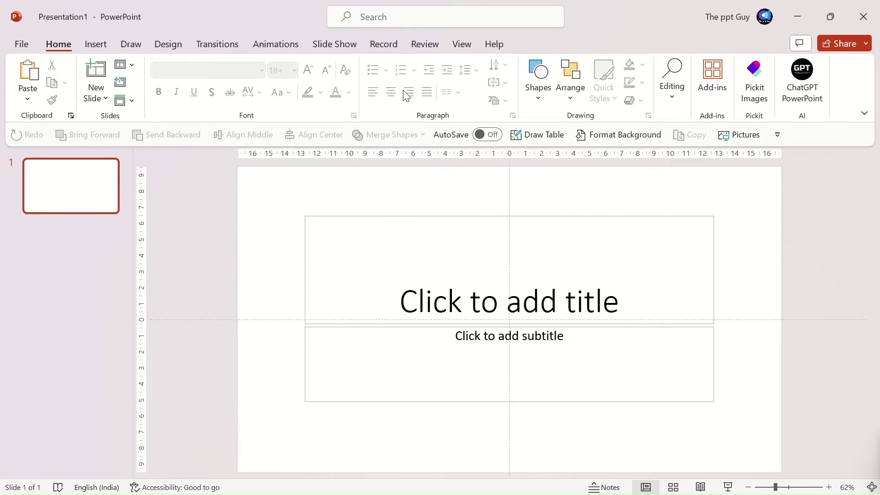
- Set a custom slide size from the 27.94 × 21.59 cm preset with portrait orientation
{"action": "left_click", "coordinate": [168, 44]}
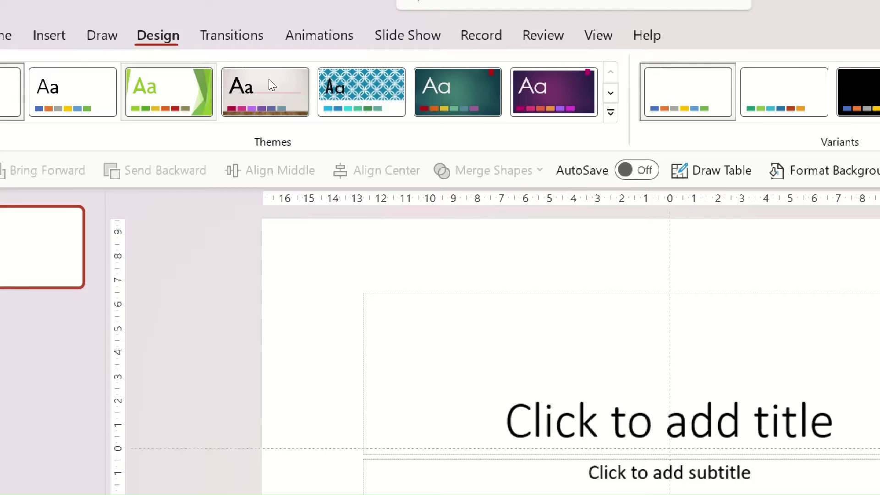
{"action": "left_click", "coordinate": [736, 92]}
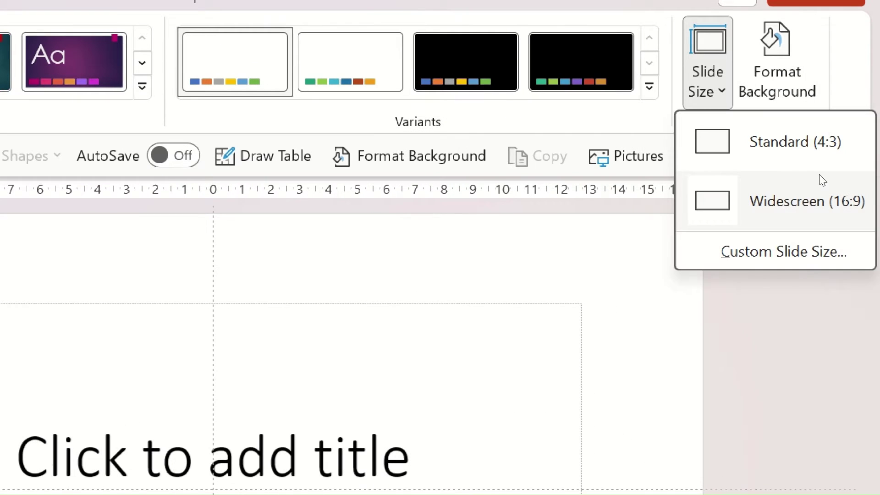
{"action": "left_click", "coordinate": [807, 148]}
{"action": "left_click", "coordinate": [817, 180]}
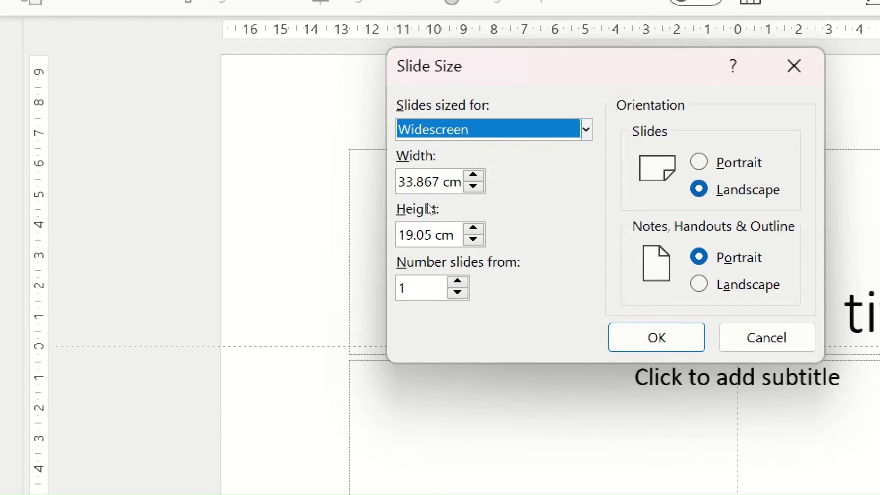
{"action": "left_click", "coordinate": [586, 129]}
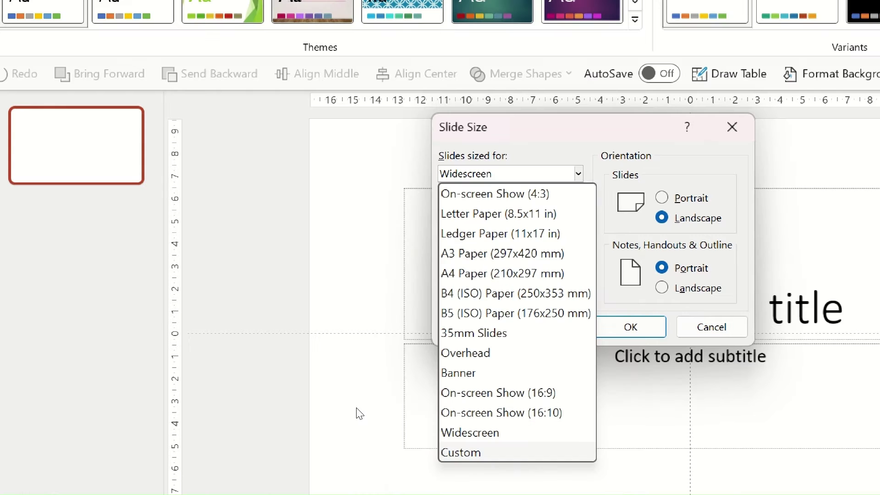
{"action": "left_click", "coordinate": [268, 434]}
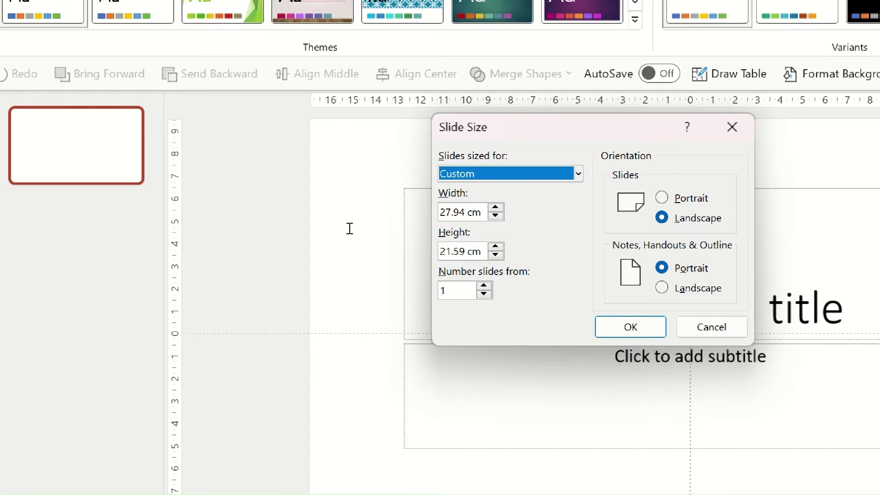
{"action": "key", "text": "Tab"}
{"action": "key", "text": "Tab"}
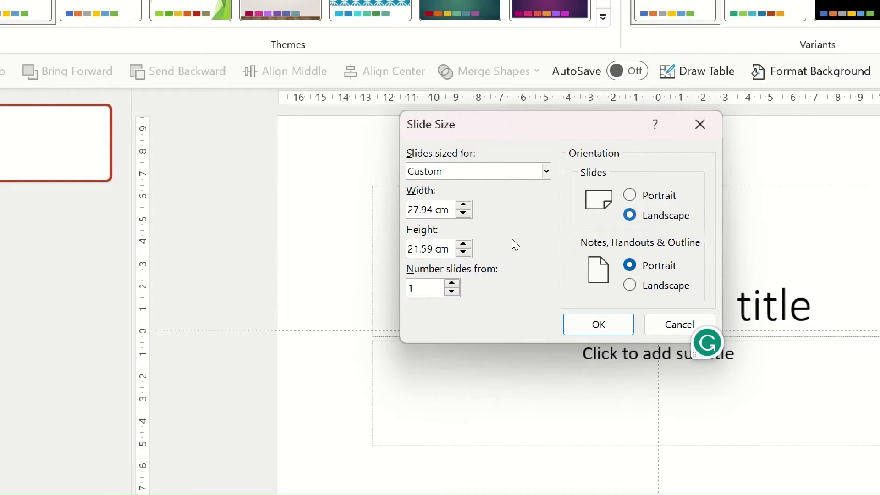
{"action": "key", "text": "alt+p"}
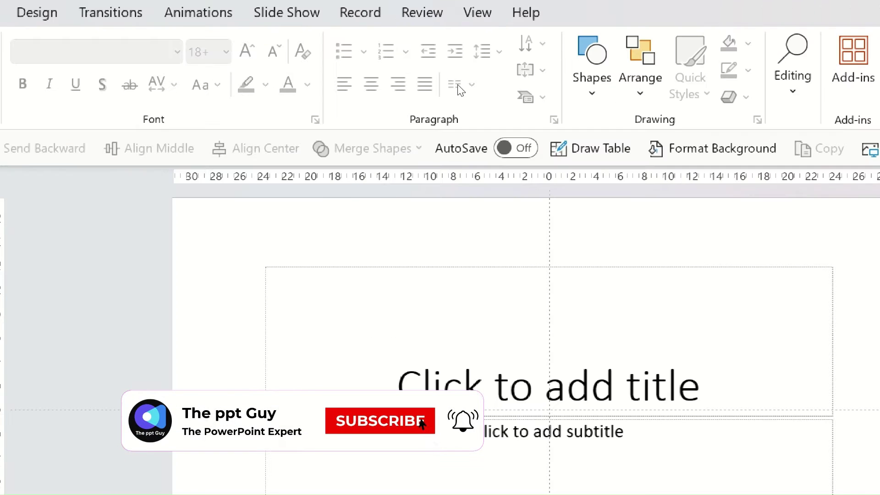
- Enter Slide Master view from the View tab after a brief 'slide' command search
{"action": "left_click", "coordinate": [461, 44]}
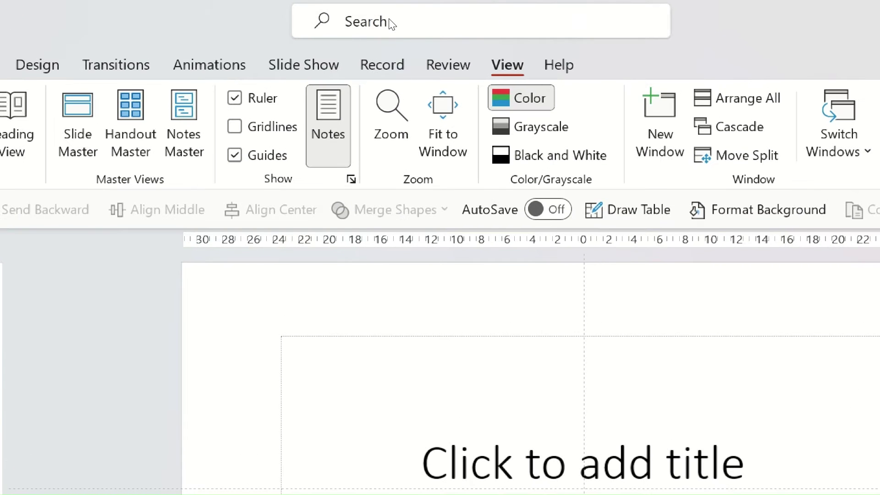
{"action": "left_click", "coordinate": [388, 18]}
{"action": "type", "text": "slide"}
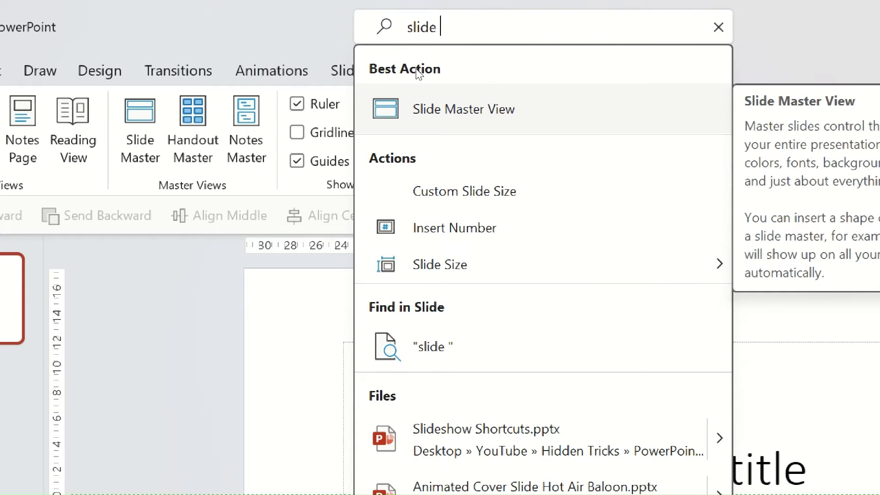
{"action": "left_click", "coordinate": [210, 243]}
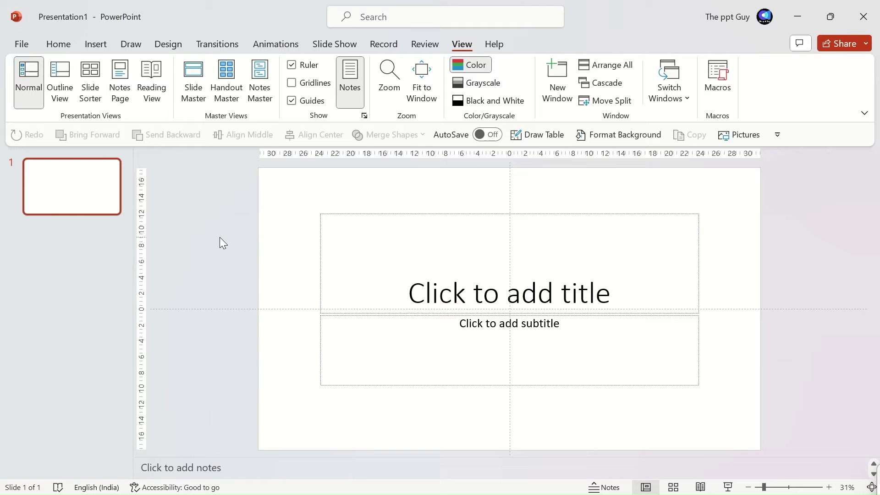
{"action": "left_click", "coordinate": [198, 84]}
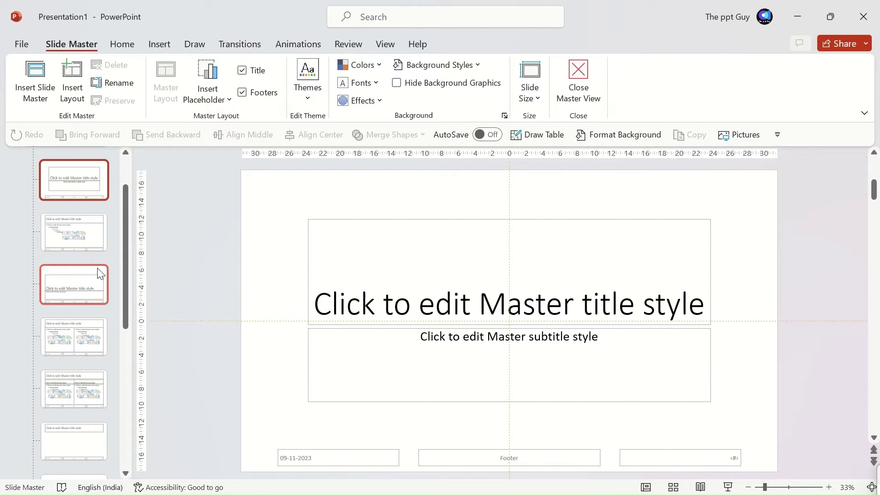
- Select the top Slide Master thumbnail and its body text placeholder
{"action": "scroll", "coordinate": [74, 230], "scroll_direction": "up", "scroll_amount": 2}
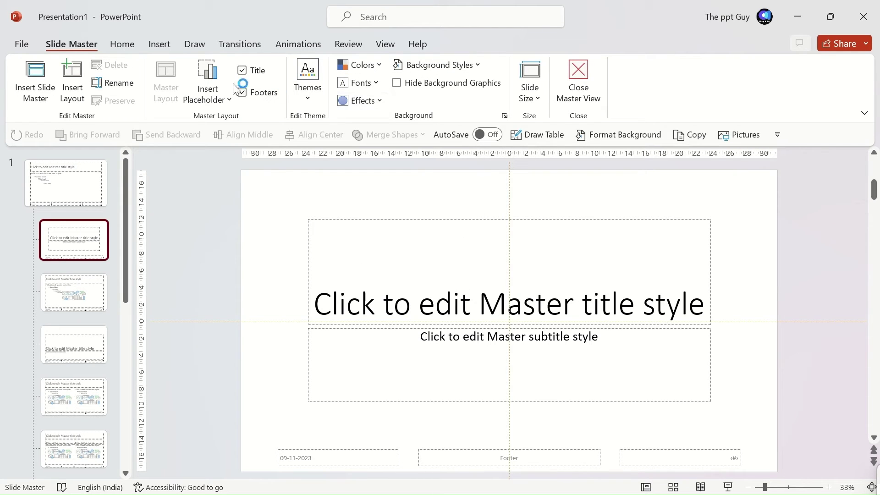
{"action": "left_click", "coordinate": [208, 79]}
{"action": "scroll", "coordinate": [84, 266], "scroll_direction": "down", "scroll_amount": 6}
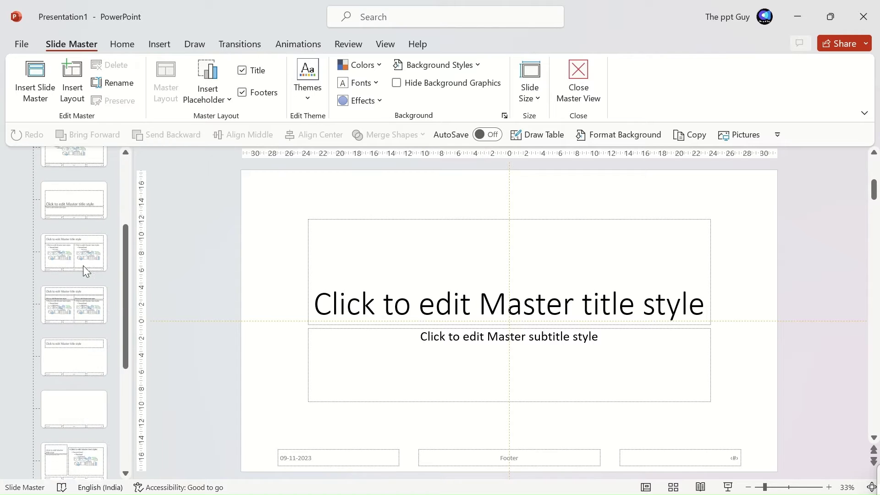
{"action": "scroll", "coordinate": [83, 268], "scroll_direction": "up", "scroll_amount": 8}
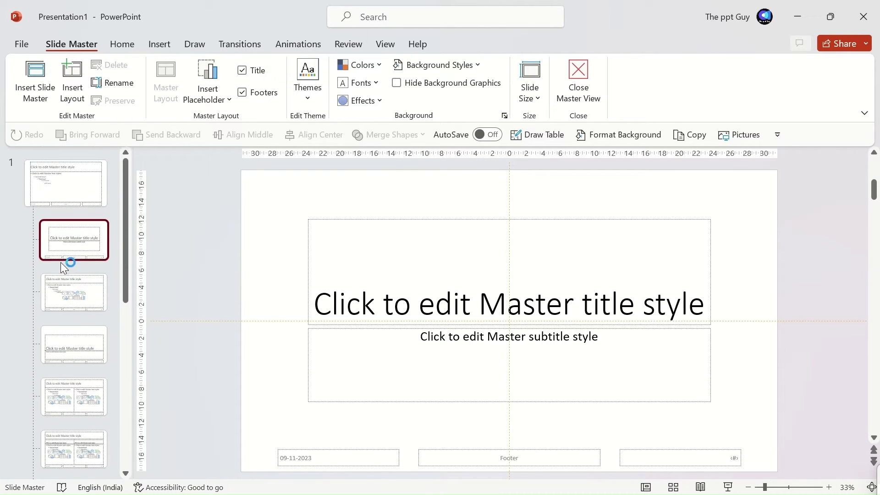
{"action": "left_click", "coordinate": [64, 190]}
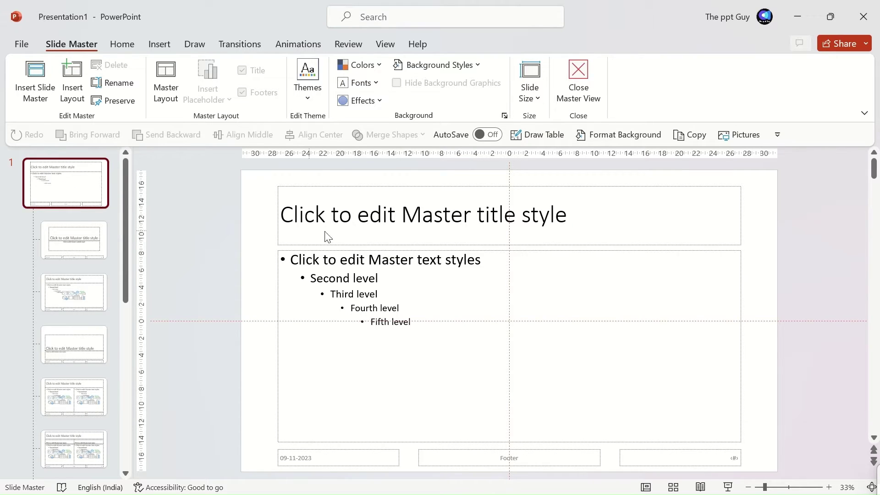
{"action": "left_click", "coordinate": [389, 291]}
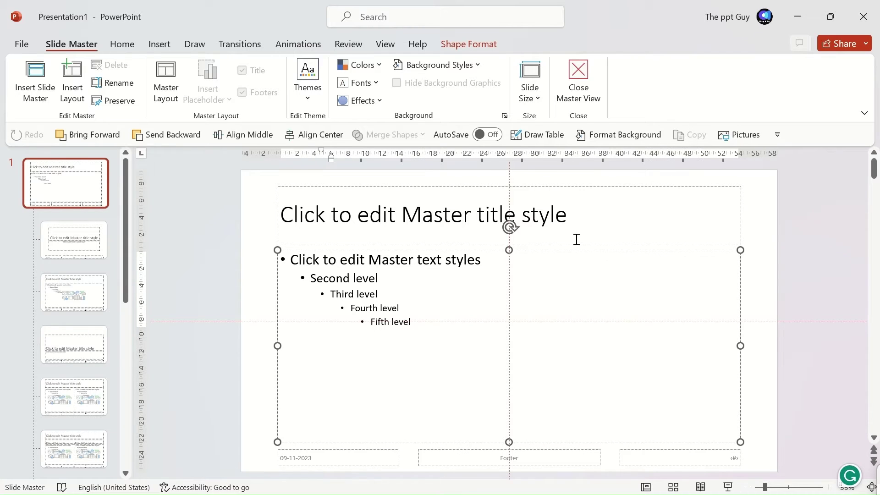
- Change the master title text font to Arial Black
{"action": "left_click", "coordinate": [599, 219]}
{"action": "key", "text": "ctrl+a"}
{"action": "key", "text": "alt+h"}
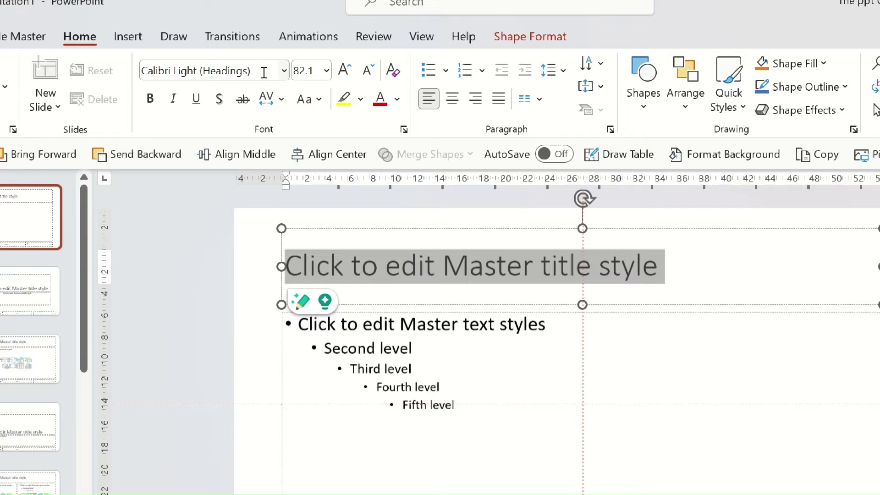
{"action": "left_click", "coordinate": [263, 73]}
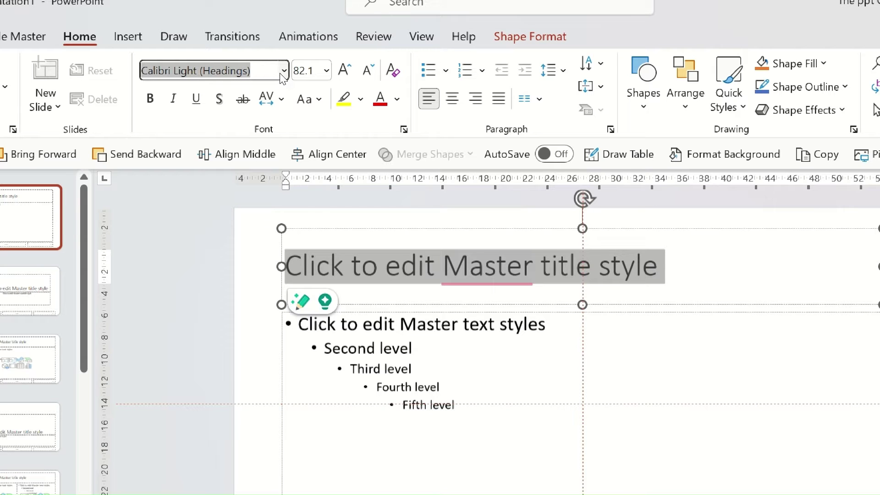
{"action": "left_click", "coordinate": [283, 71]}
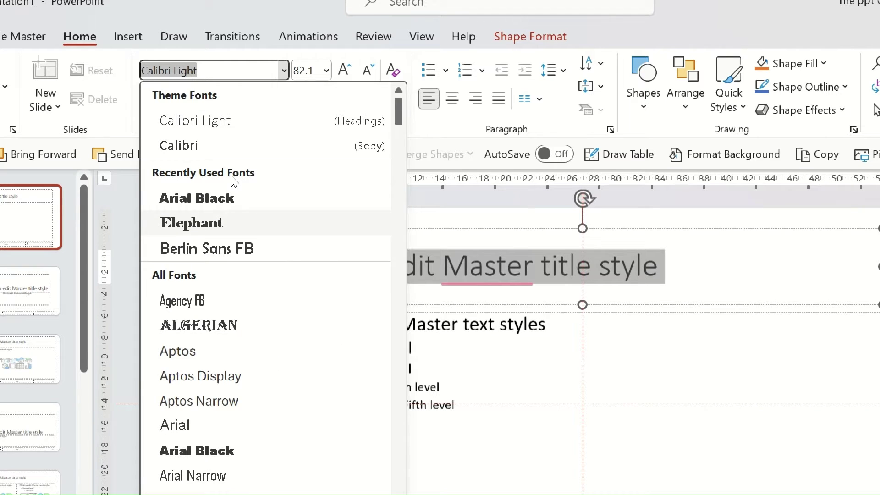
{"action": "left_click", "coordinate": [235, 188]}
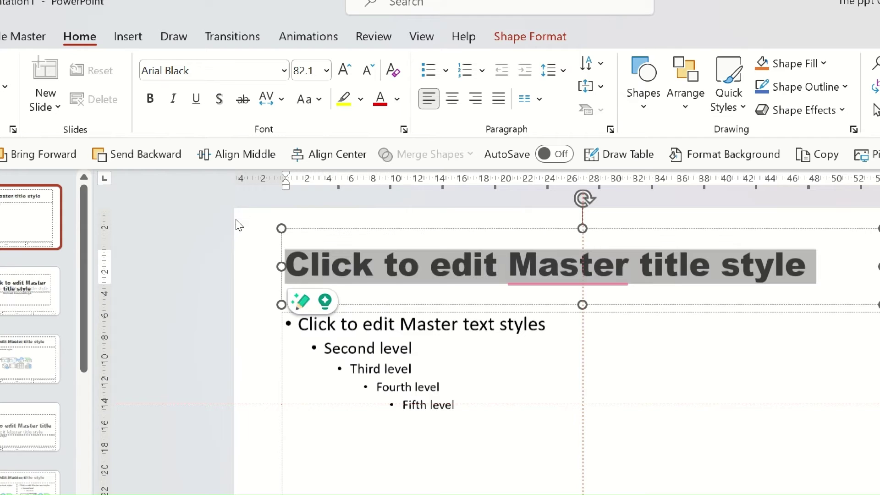
{"action": "left_click", "coordinate": [228, 236]}
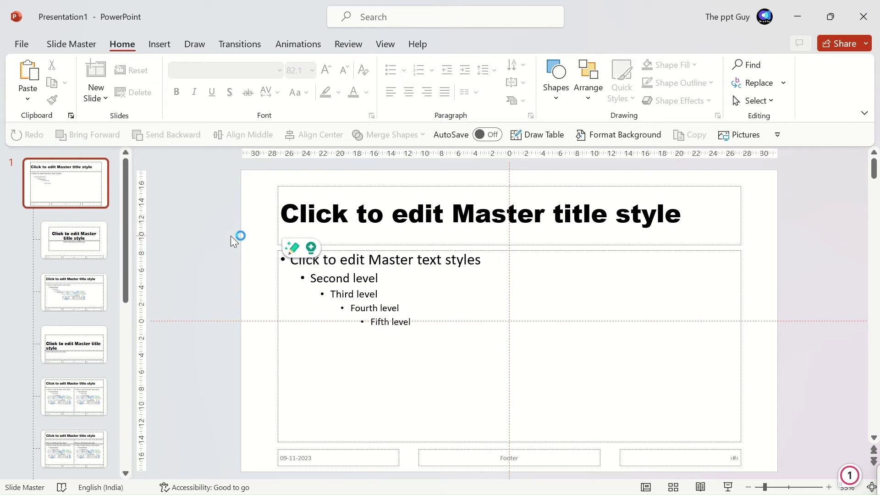
- Check the Title Slide, Two Content and other layouts for the Arial Black title, then return to the master
{"action": "left_click", "coordinate": [94, 250]}
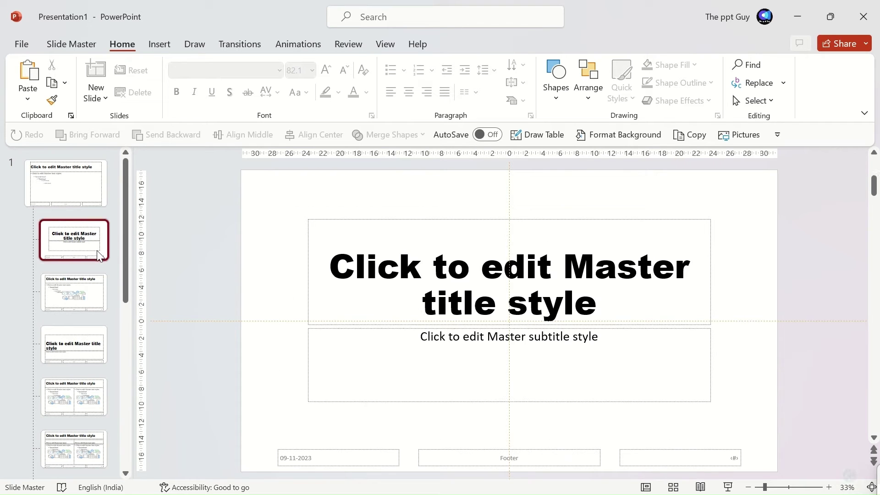
{"action": "left_click", "coordinate": [84, 310]}
{"action": "left_click", "coordinate": [77, 350]}
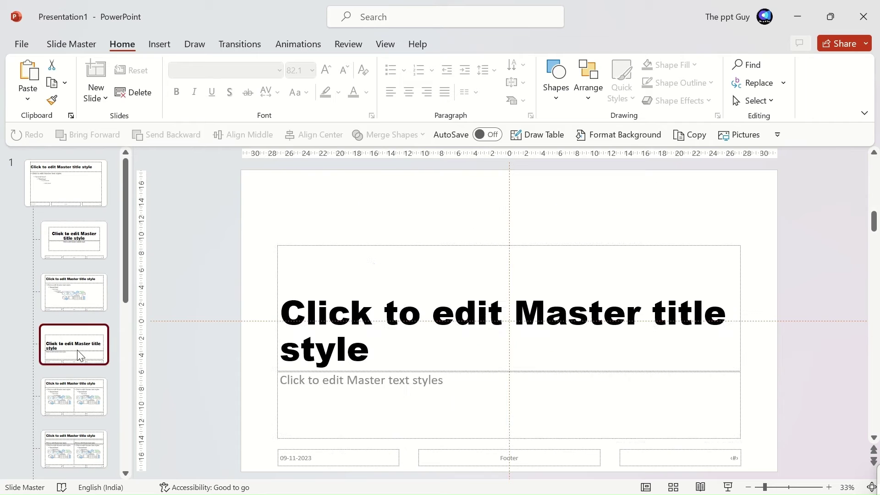
{"action": "left_click", "coordinate": [79, 396]}
{"action": "left_click", "coordinate": [67, 195]}
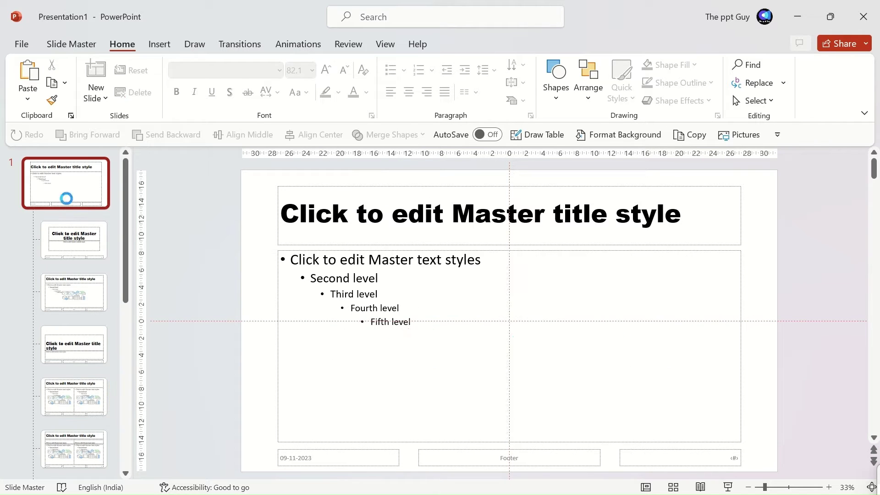
- Paste the logo onto the master and shrink it to a small bottom-right square
{"action": "key", "text": "ctrl+v"}
{"action": "left_click_drag", "start_coordinate": [404, 217], "coordinate": [738, 448]}
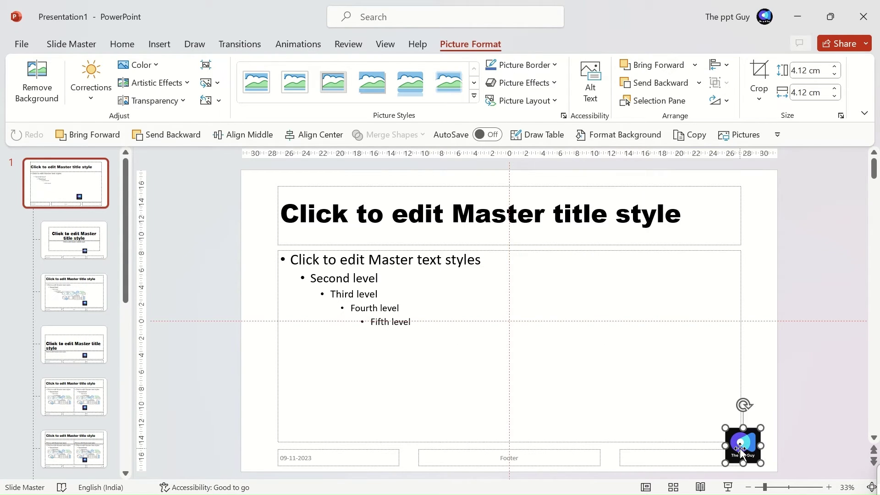
{"action": "left_click", "coordinate": [653, 409]}
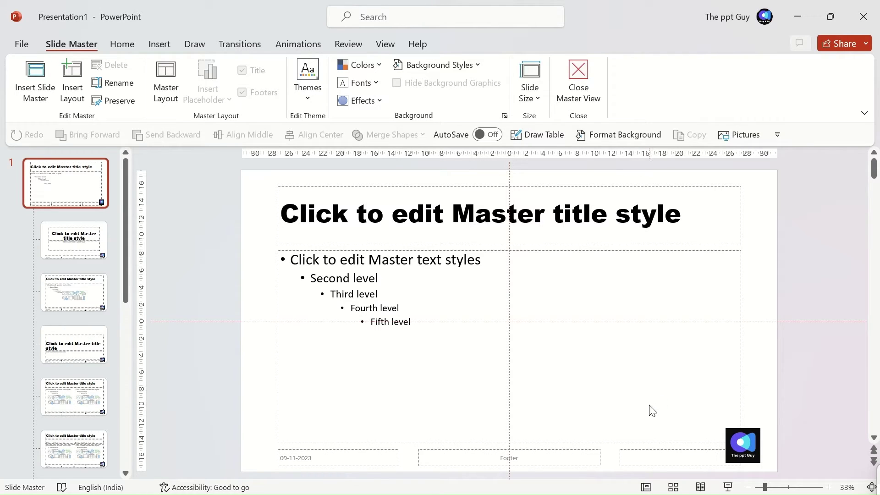
- Preview the layouts, including Two Content and Comparison, to confirm the logo appears
{"action": "left_click", "coordinate": [75, 240]}
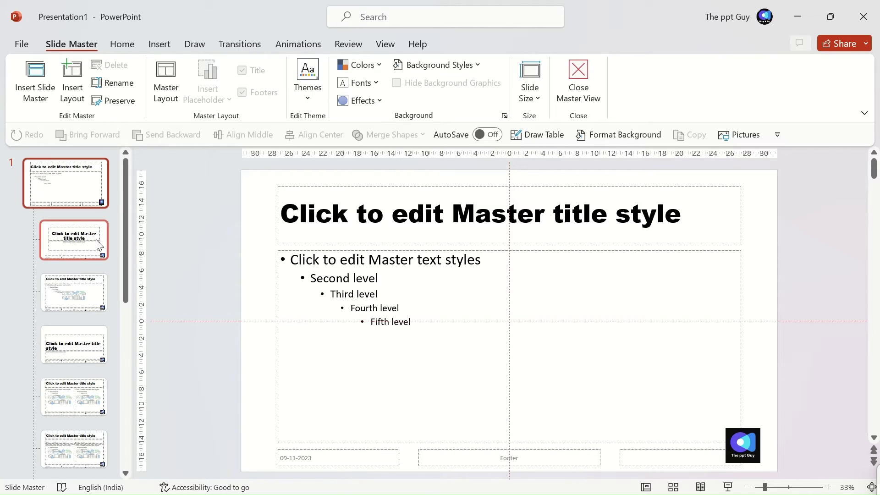
{"action": "left_click", "coordinate": [86, 294]}
{"action": "left_click", "coordinate": [84, 345]}
{"action": "left_click", "coordinate": [86, 392]}
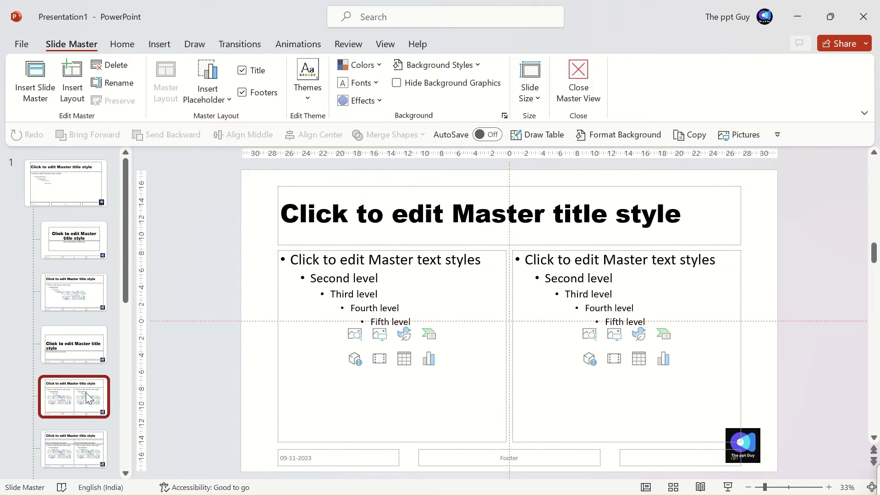
{"action": "scroll", "coordinate": [87, 404], "scroll_direction": "down", "scroll_amount": 1}
{"action": "left_click", "coordinate": [87, 414]}
{"action": "left_click", "coordinate": [89, 467]}
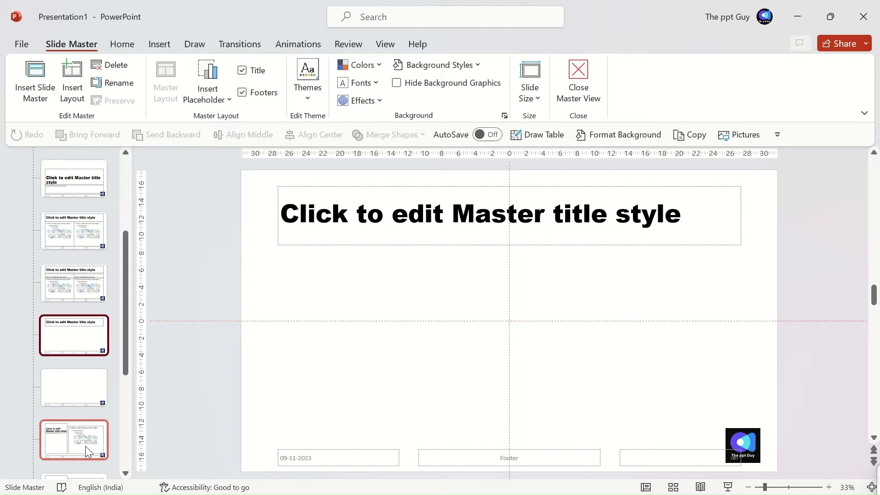
{"action": "scroll", "coordinate": [86, 447], "scroll_direction": "up", "scroll_amount": 2}
- Reselect the main slide master and show the theme font sets list
{"action": "left_click", "coordinate": [67, 200]}
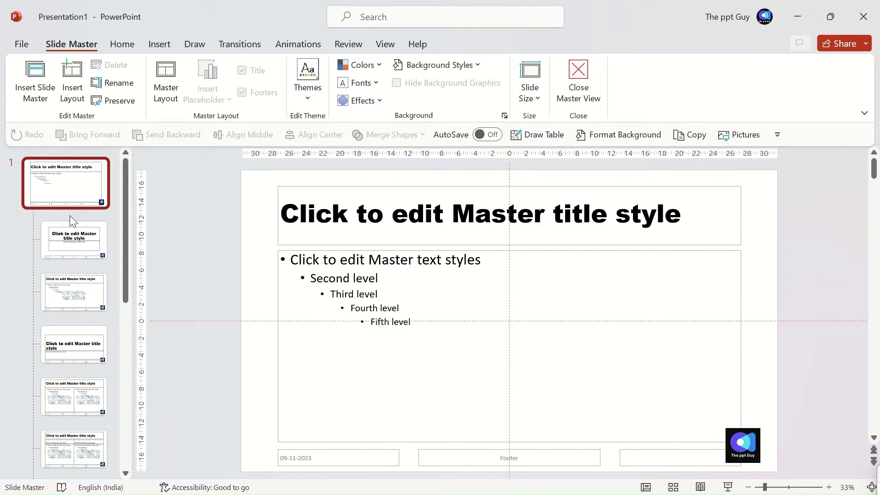
{"action": "left_click", "coordinate": [234, 235]}
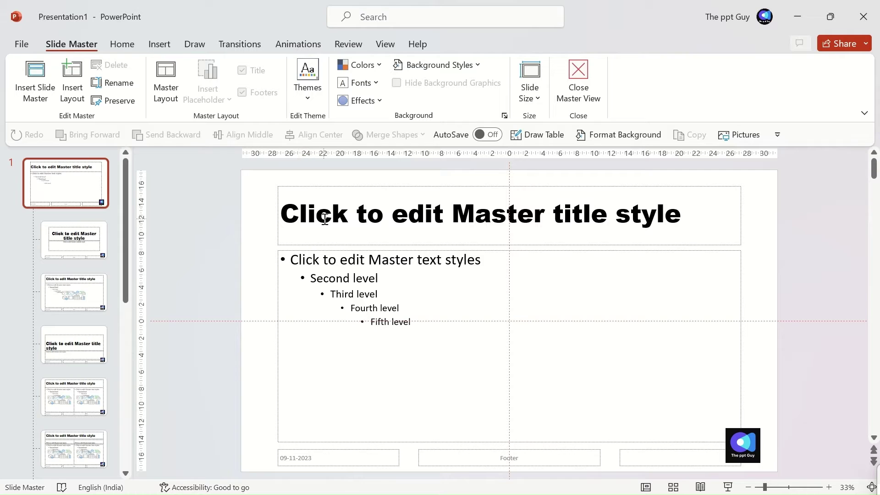
{"action": "left_click", "coordinate": [358, 83]}
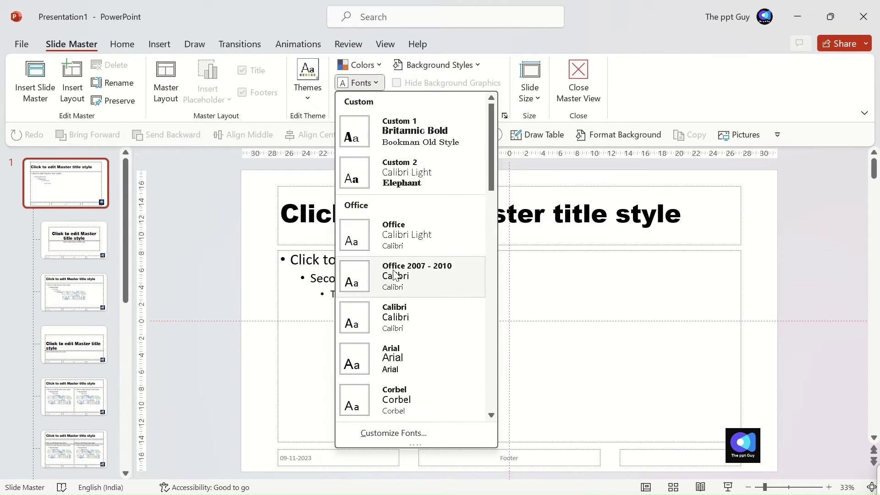
- Create the custom theme font set Custom 3 with Elephant as the body font
{"action": "scroll", "coordinate": [395, 255], "scroll_direction": "down", "scroll_amount": 10}
{"action": "scroll", "coordinate": [395, 252], "scroll_direction": "down", "scroll_amount": 2}
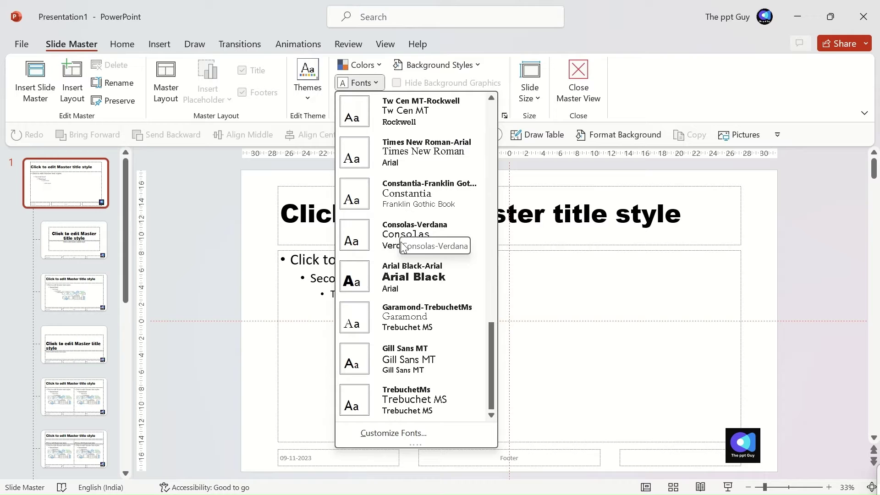
{"action": "left_click", "coordinate": [393, 433]}
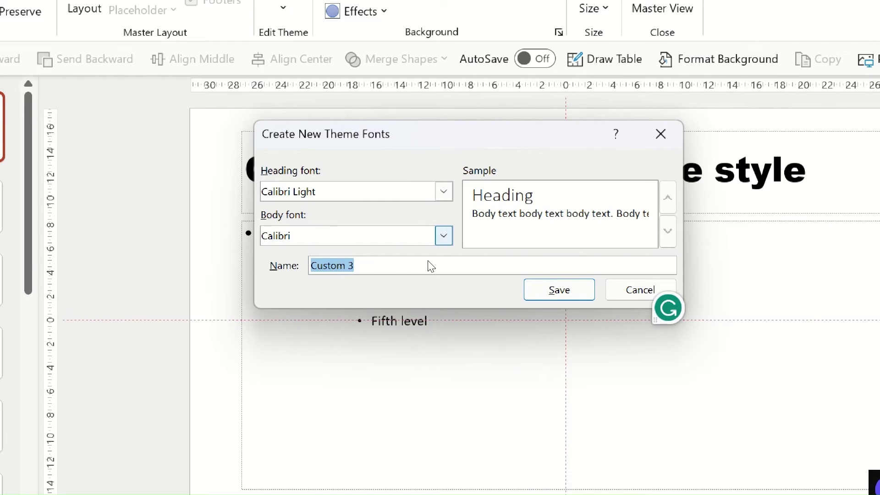
{"action": "left_click", "coordinate": [444, 235]}
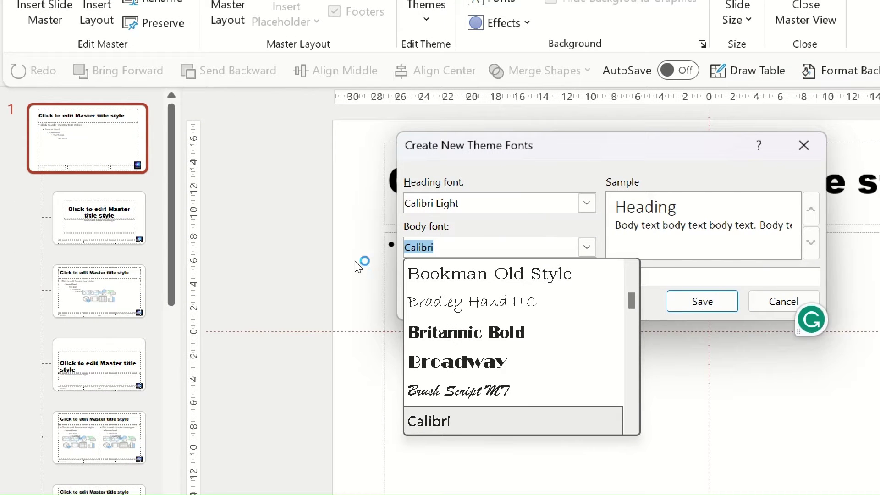
{"action": "type", "text": "Elephant"}
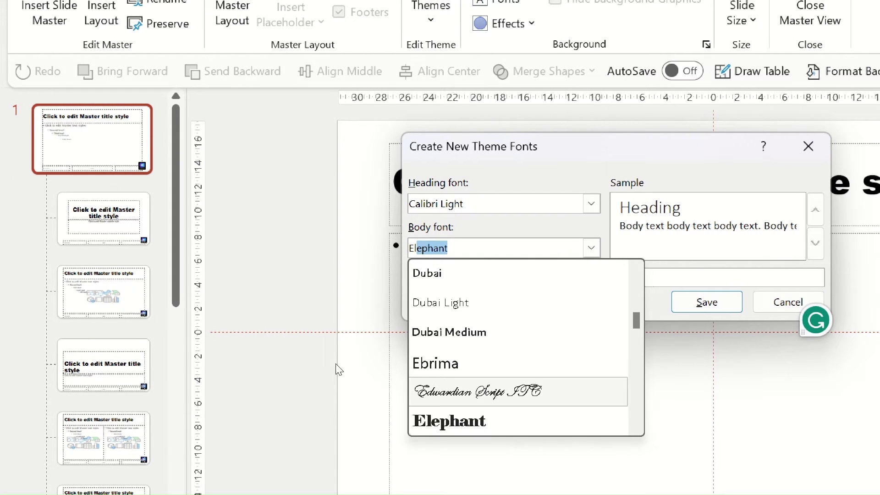
{"action": "left_click", "coordinate": [334, 387]}
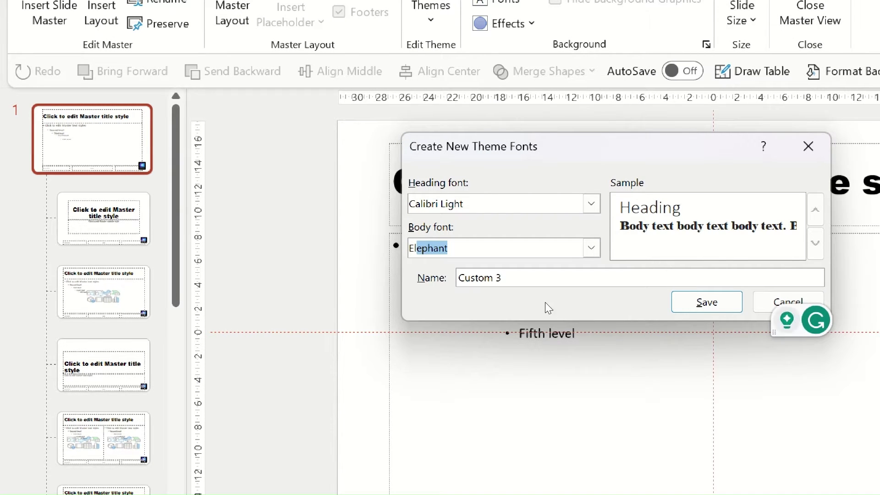
{"action": "key", "text": "Return"}
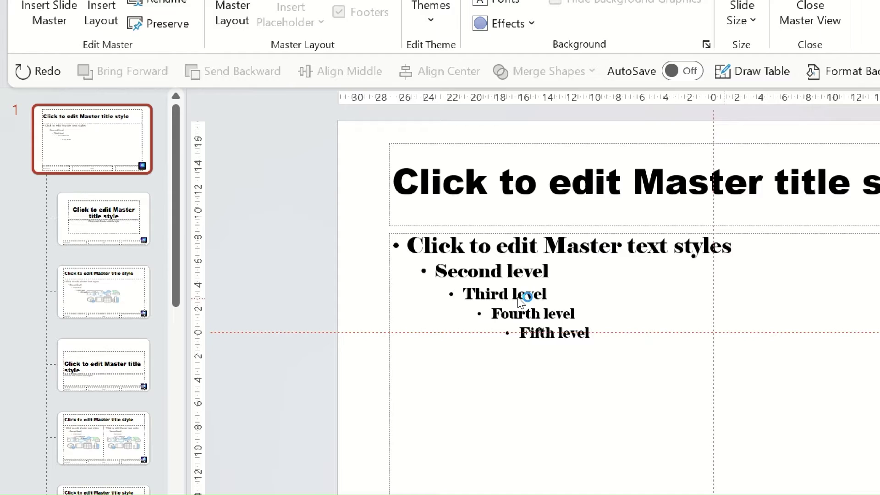
{"action": "left_click", "coordinate": [361, 65]}
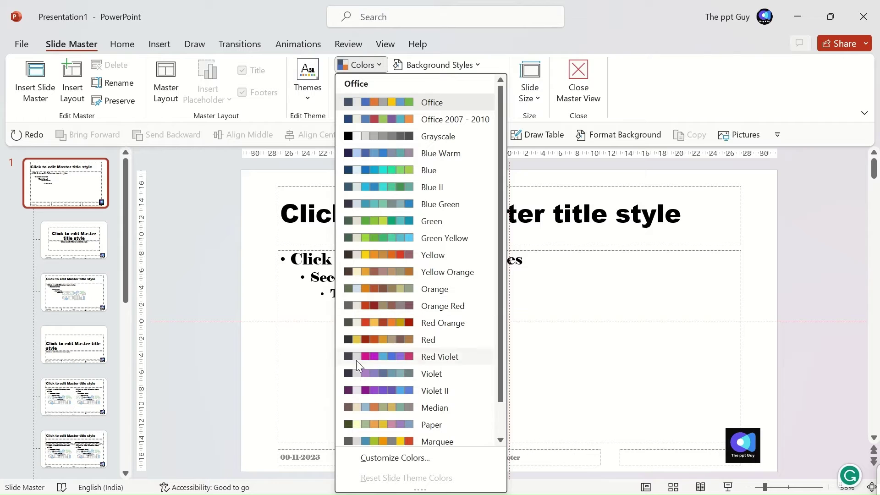
- Apply the light grey gradient background style to the master and close Master View
{"action": "left_click", "coordinate": [203, 353]}
{"action": "left_click", "coordinate": [472, 69]}
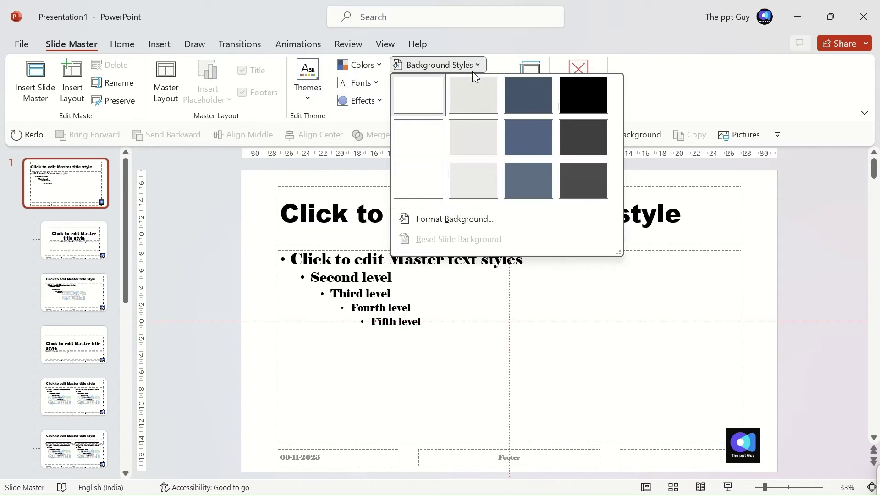
{"action": "left_click", "coordinate": [480, 180]}
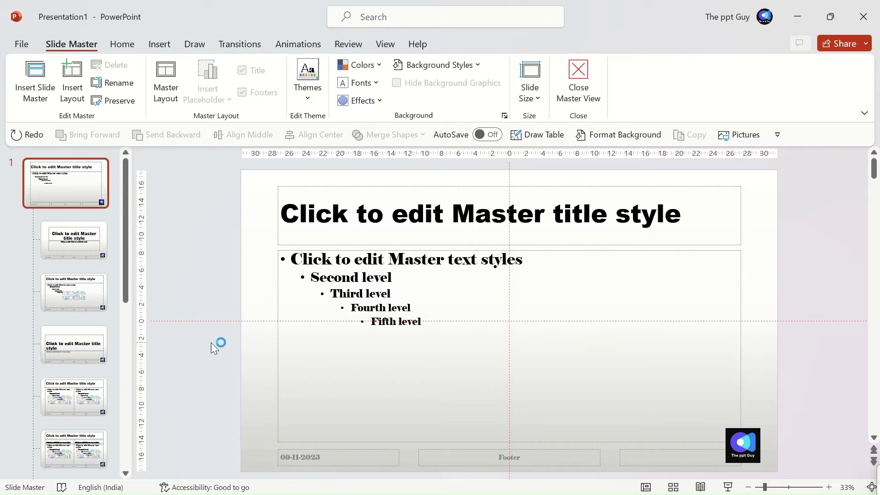
{"action": "left_click", "coordinate": [579, 81]}
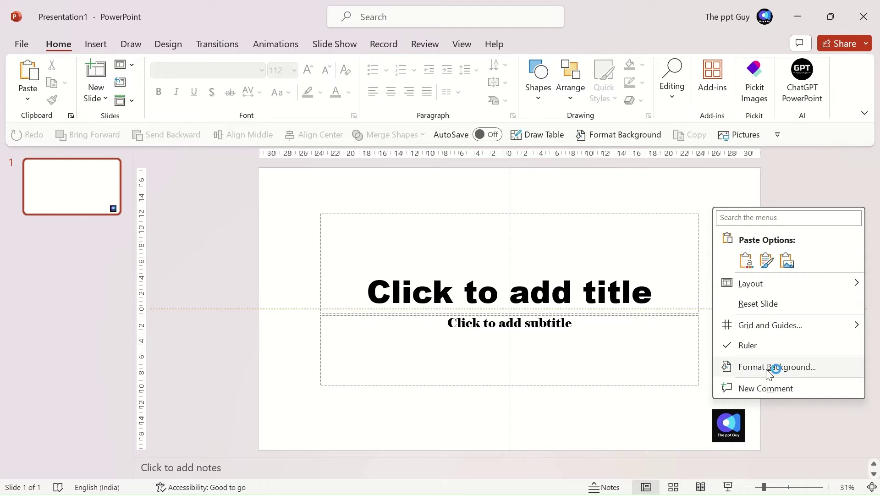
- Try light blue-grey, light gold and dark grey solid fills for the slide background
{"action": "left_click", "coordinate": [771, 368]}
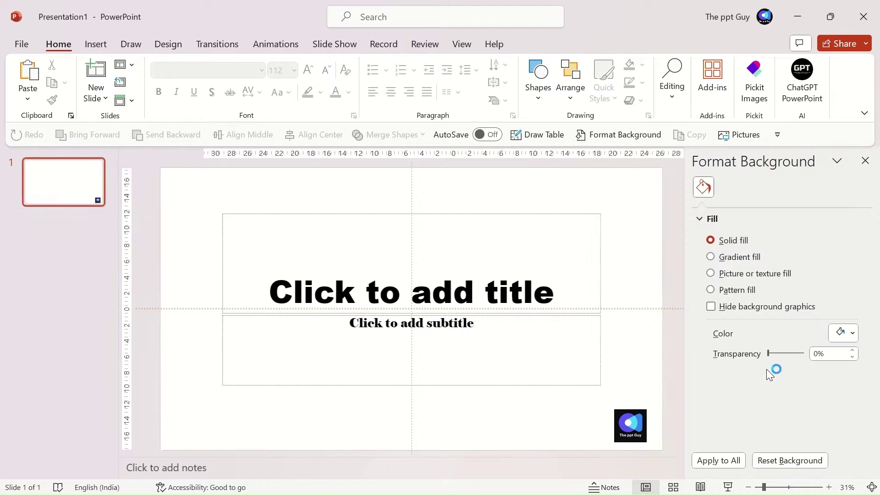
{"action": "left_click", "coordinate": [839, 338]}
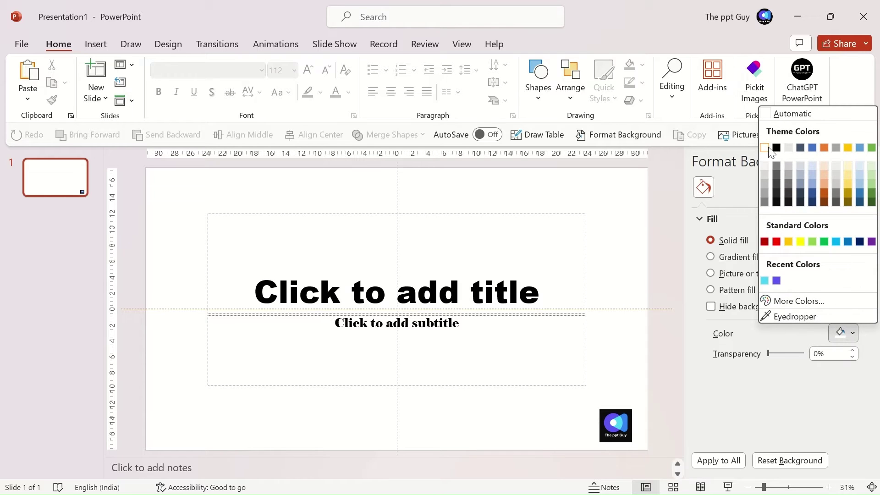
{"action": "left_click", "coordinate": [799, 167]}
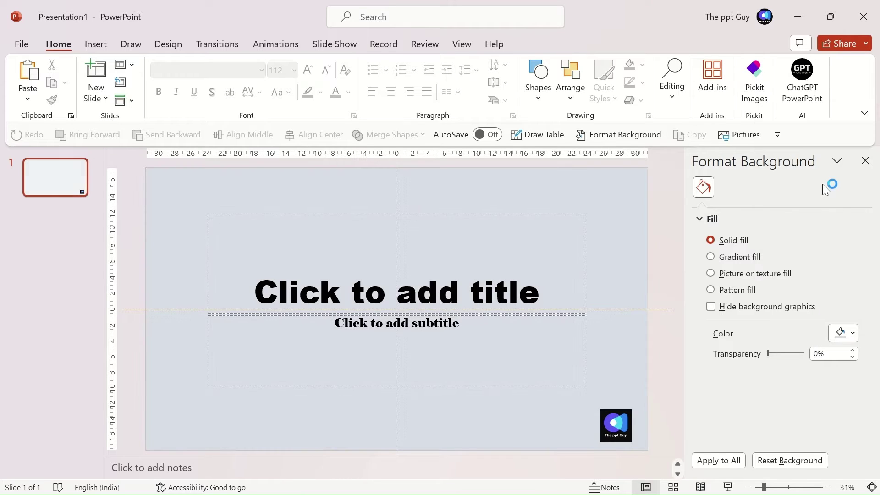
{"action": "left_click", "coordinate": [853, 333]}
{"action": "left_click", "coordinate": [847, 184]}
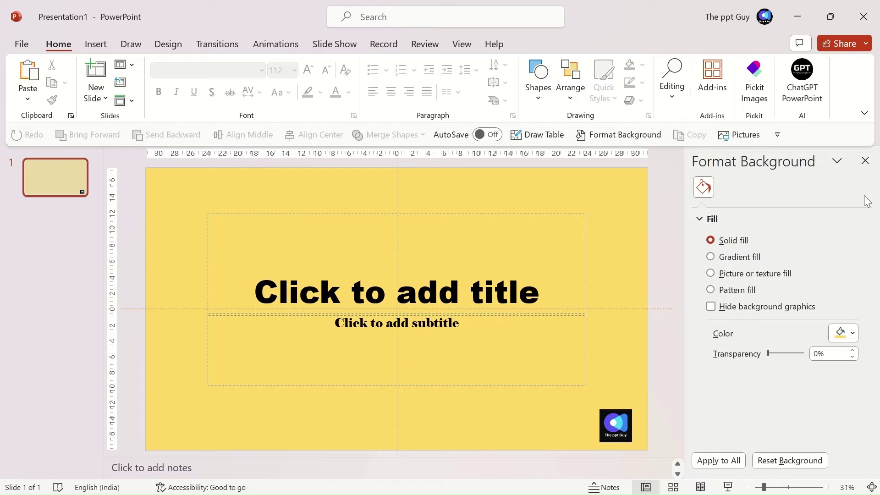
{"action": "left_click", "coordinate": [847, 329]}
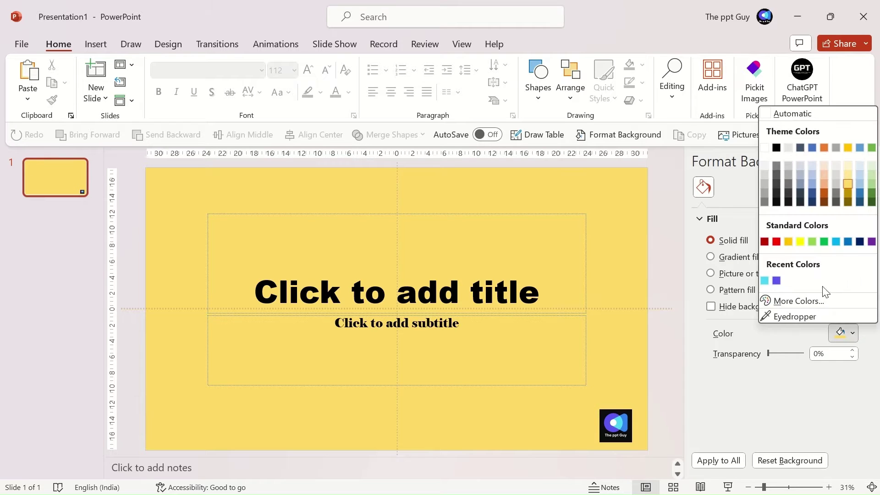
{"action": "left_click", "coordinate": [771, 186]}
- Sample two blues from the logo with the Eyedropper for the background fill
{"action": "left_click", "coordinate": [854, 336]}
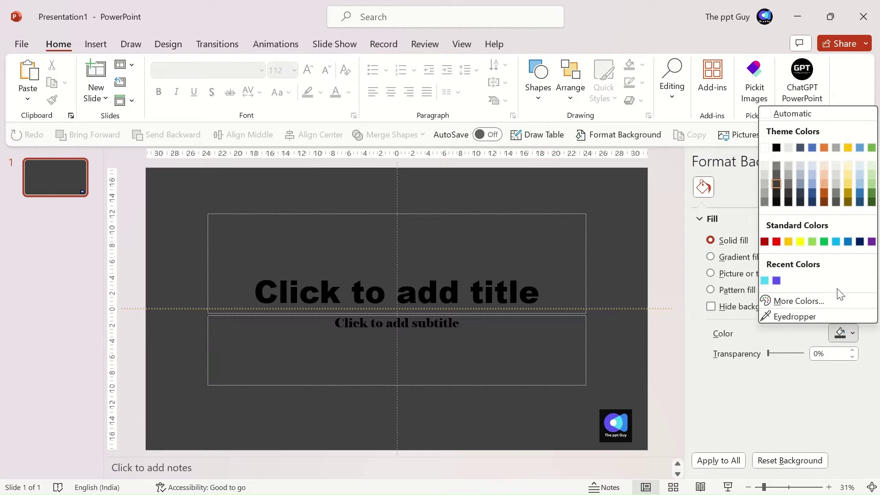
{"action": "left_click", "coordinate": [797, 315]}
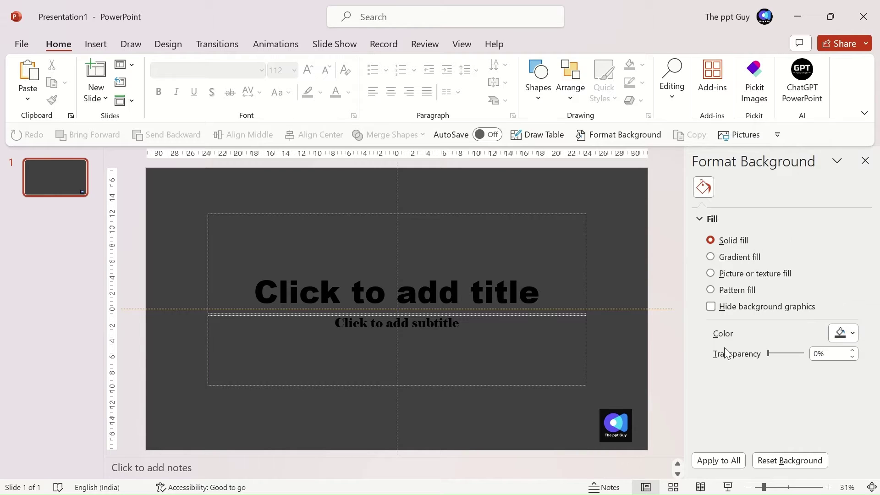
{"action": "left_click", "coordinate": [620, 414]}
{"action": "left_click", "coordinate": [838, 333]}
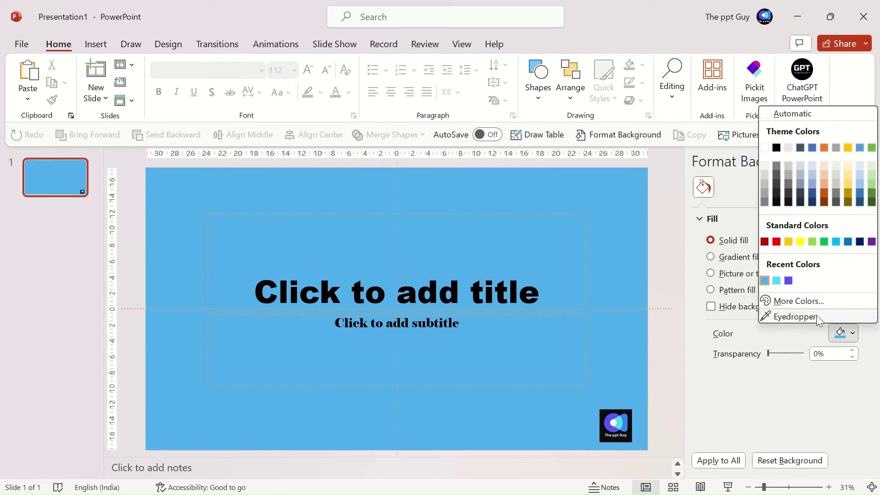
{"action": "left_click", "coordinate": [795, 316]}
{"action": "left_click", "coordinate": [627, 419]}
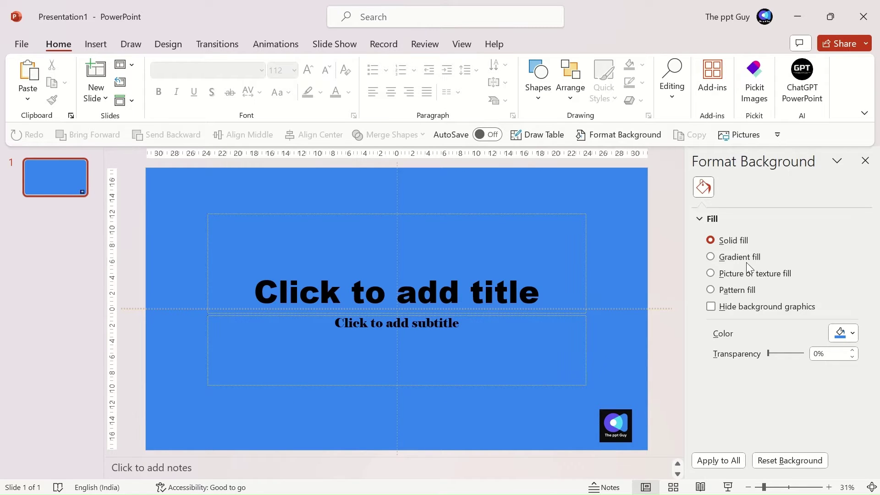
- Set a custom teal-blue background by changing the hex code's last character to A
{"action": "left_click", "coordinate": [842, 333]}
{"action": "left_click", "coordinate": [807, 301]}
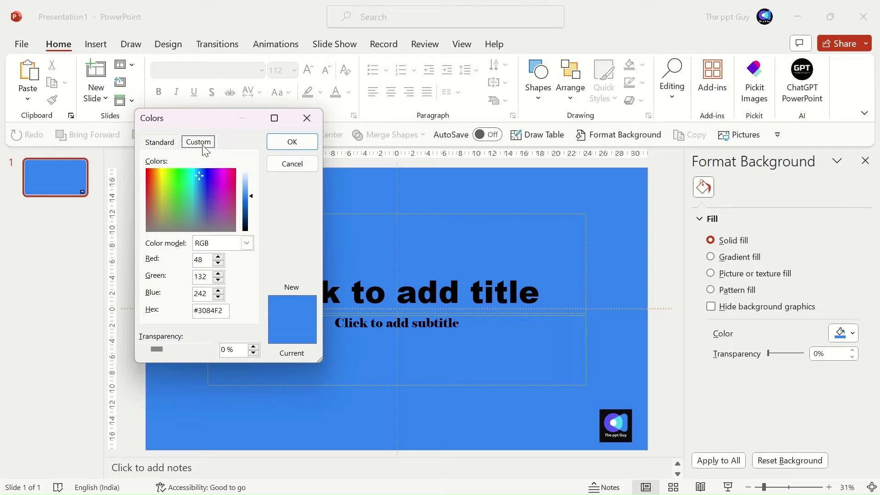
{"action": "left_click", "coordinate": [226, 311]}
{"action": "key", "text": "BackSpace"}
{"action": "key", "text": "BackSpace"}
{"action": "key", "text": "BackSpace"}
{"action": "type", "text": "A"}
{"action": "left_click", "coordinate": [291, 142]}
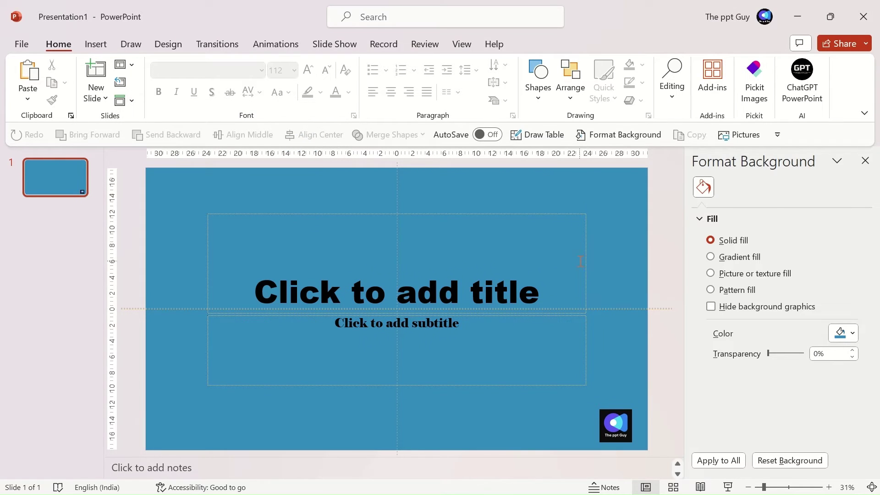
- Make the background a Linear gradient with a set direction, 70° angle and only two stops
{"action": "left_click", "coordinate": [750, 257]}
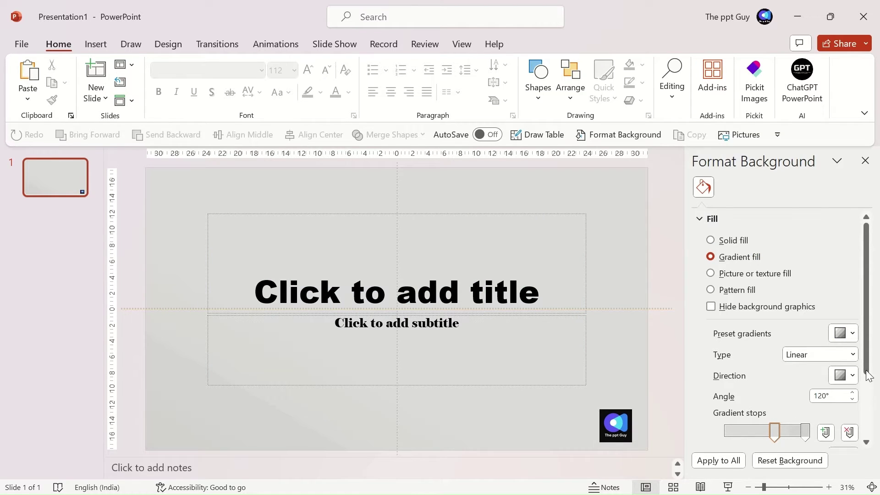
{"action": "left_click", "coordinate": [850, 335]}
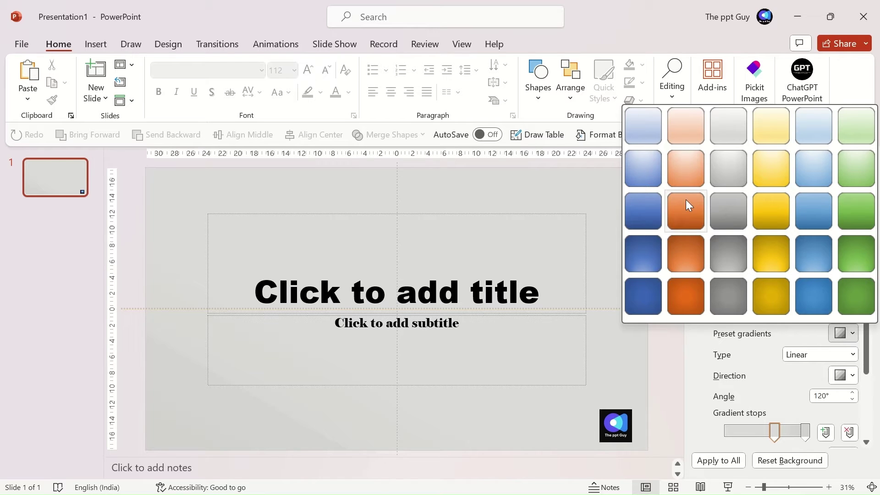
{"action": "left_click", "coordinate": [851, 360]}
{"action": "left_click", "coordinate": [853, 354]}
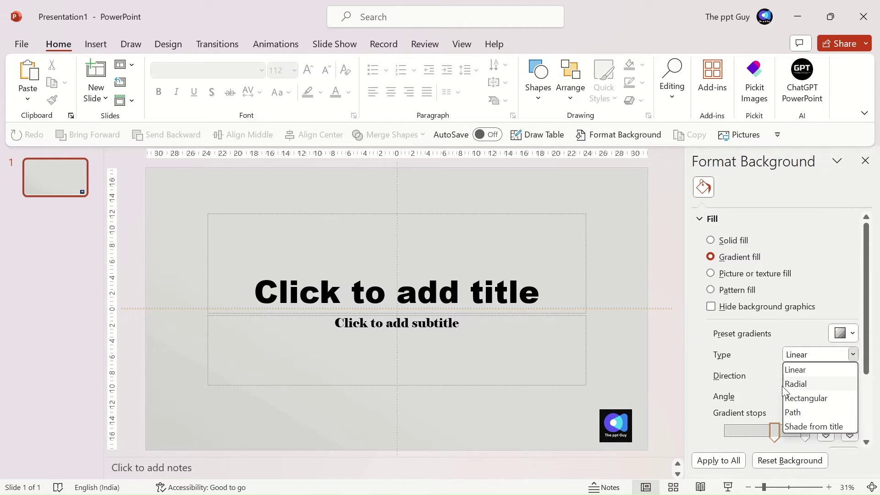
{"action": "left_click", "coordinate": [797, 369]}
{"action": "left_click", "coordinate": [847, 376]}
{"action": "left_click", "coordinate": [787, 413]}
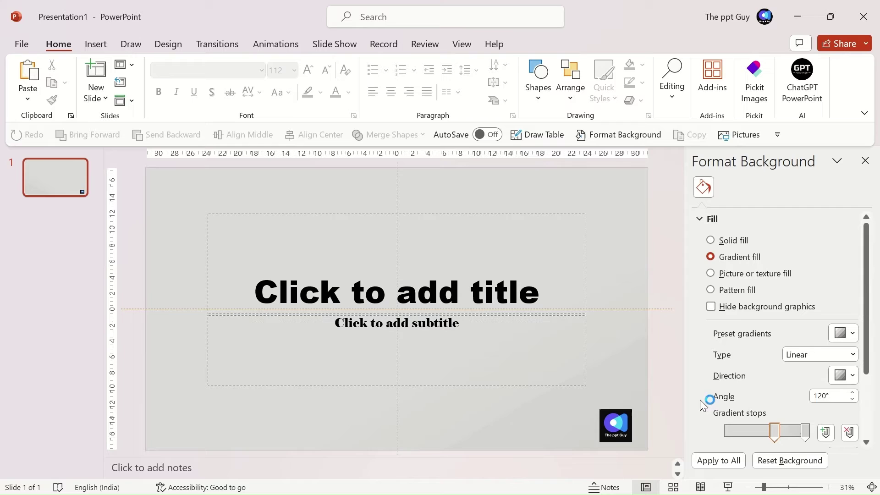
{"action": "left_click", "coordinate": [851, 392]}
{"action": "left_click_drag", "start_coordinate": [774, 434], "coordinate": [807, 458]}
- Try a picture fill on the slide background using the snowy sunrise image
{"action": "scroll", "coordinate": [777, 417], "scroll_direction": "down", "scroll_amount": 1}
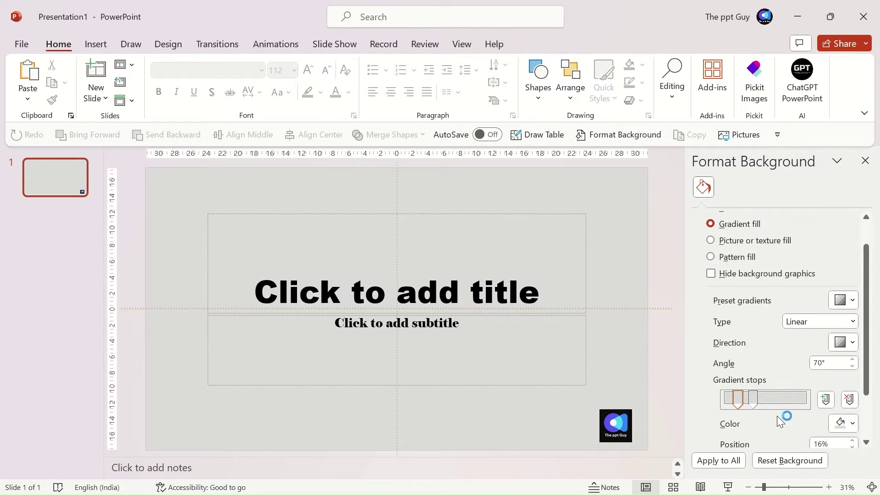
{"action": "left_click", "coordinate": [748, 243]}
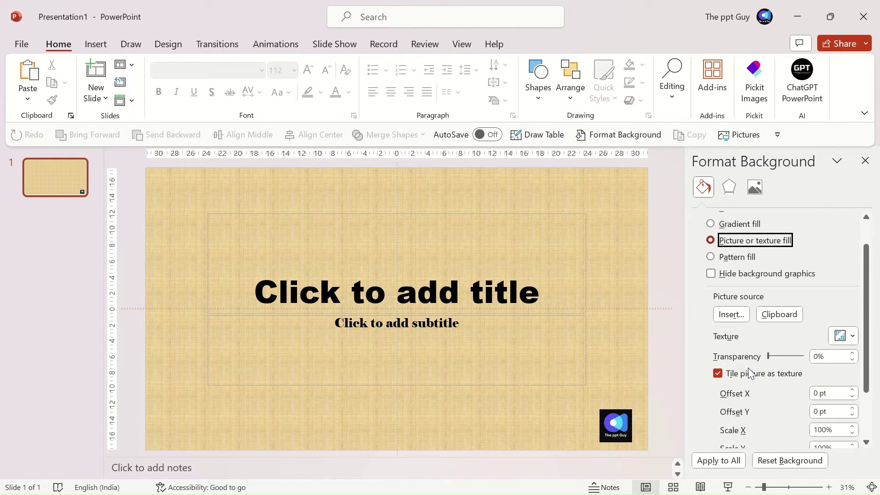
{"action": "left_click", "coordinate": [780, 315]}
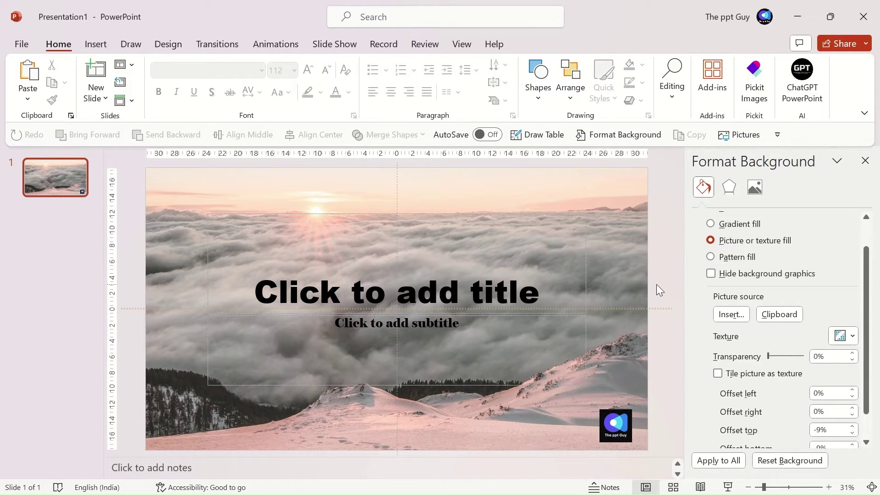
- Switch the background to a pattern fill and apply the checkerboard pattern
{"action": "left_click", "coordinate": [731, 259]}
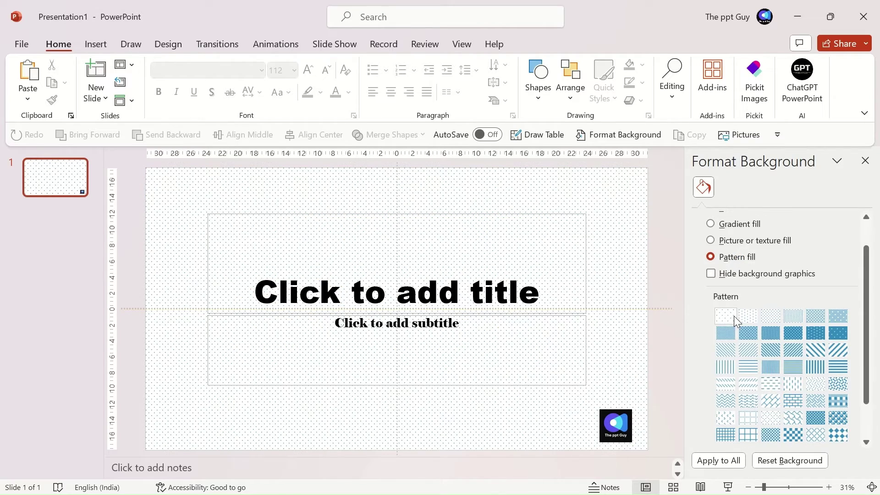
{"action": "scroll", "coordinate": [733, 316], "scroll_direction": "down", "scroll_amount": 1}
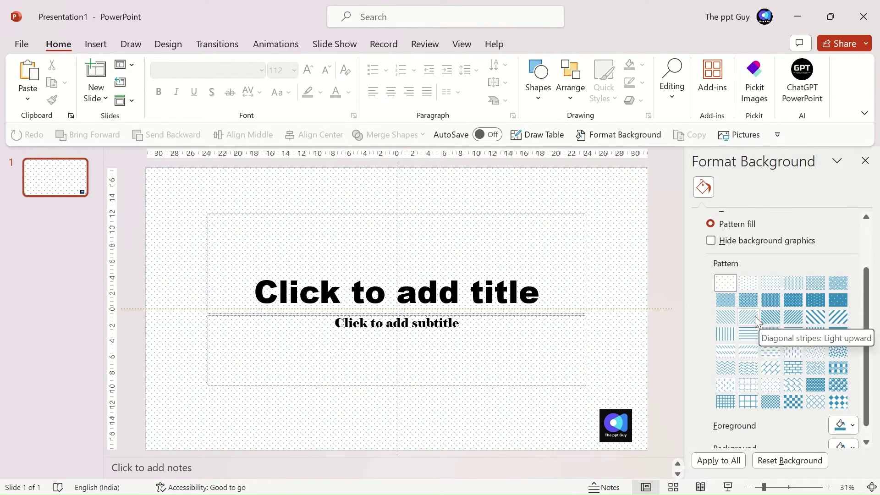
{"action": "key", "text": "Down"}
{"action": "key", "text": "Right"}
{"action": "key", "text": "Up"}
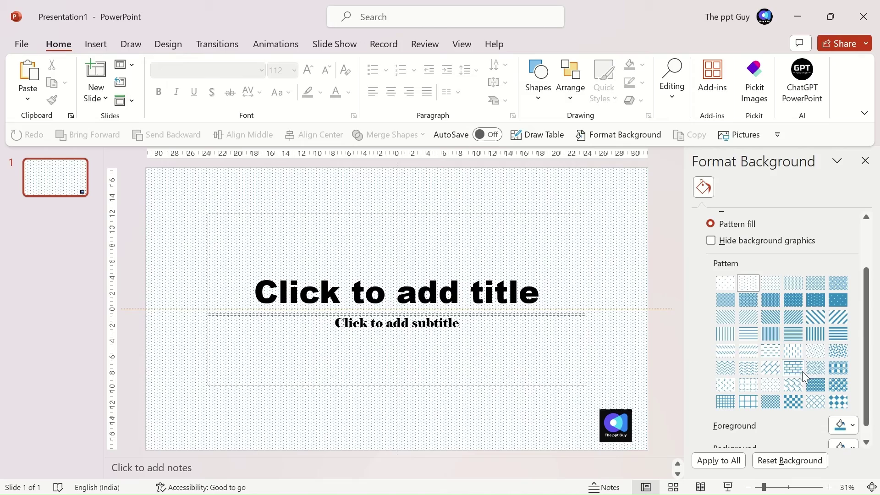
{"action": "left_click", "coordinate": [820, 368]}
{"action": "left_click", "coordinate": [793, 402]}
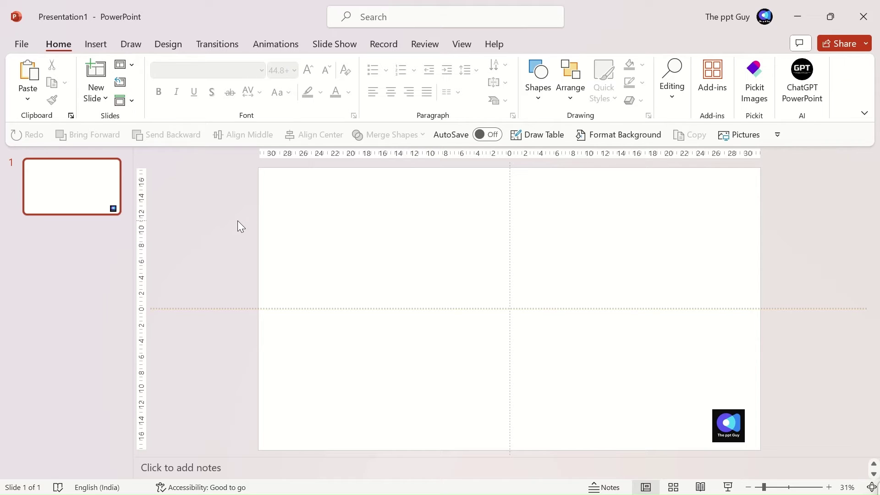
- Paste the thank-you title and subscribe text boxes, then select the title box
{"action": "key", "text": "ctrl+v"}
{"action": "left_click", "coordinate": [290, 232]}
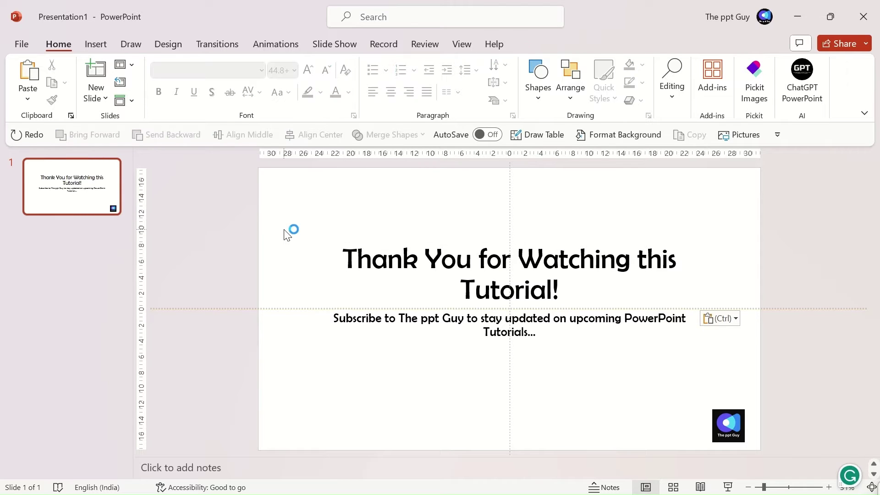
{"action": "left_click", "coordinate": [392, 291]}
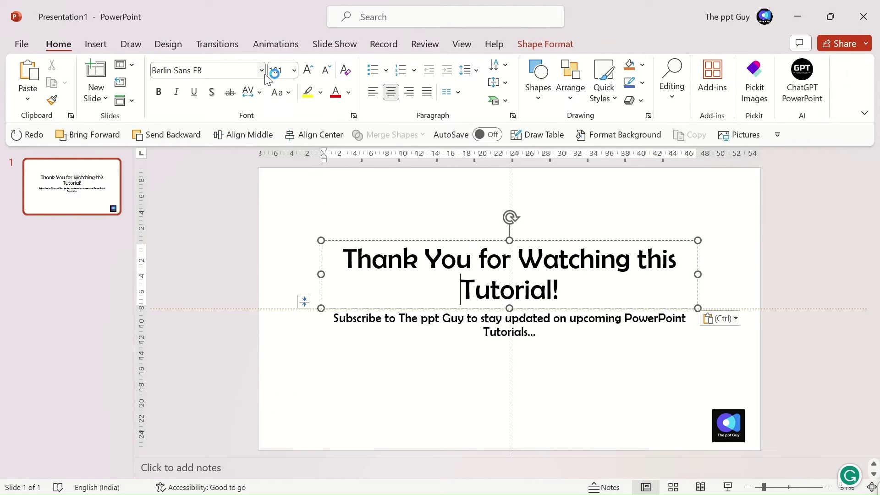
{"action": "left_click", "coordinate": [349, 93]}
{"action": "left_click", "coordinate": [349, 93]}
- Preview Text Effects options on the thank-you title without applying any
{"action": "triple_click", "coordinate": [447, 269]}
{"action": "left_click", "coordinate": [545, 43]}
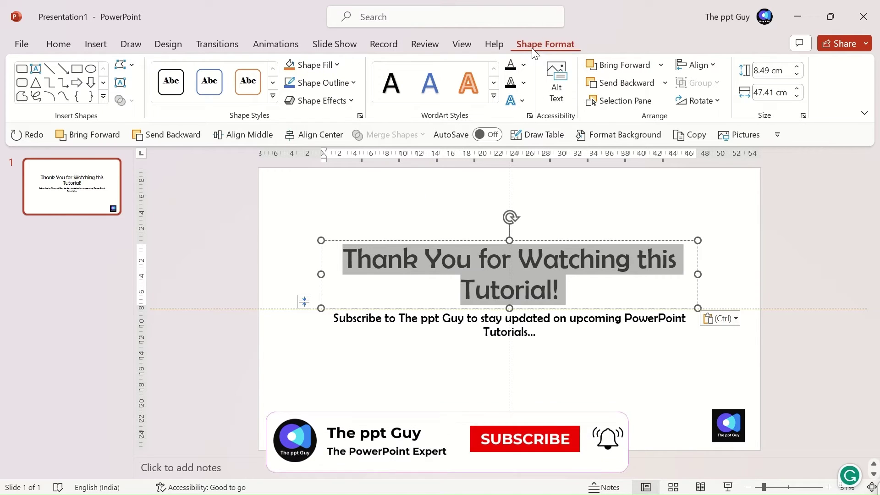
{"action": "left_click", "coordinate": [515, 100]}
{"action": "mouse_move", "coordinate": [553, 132]}
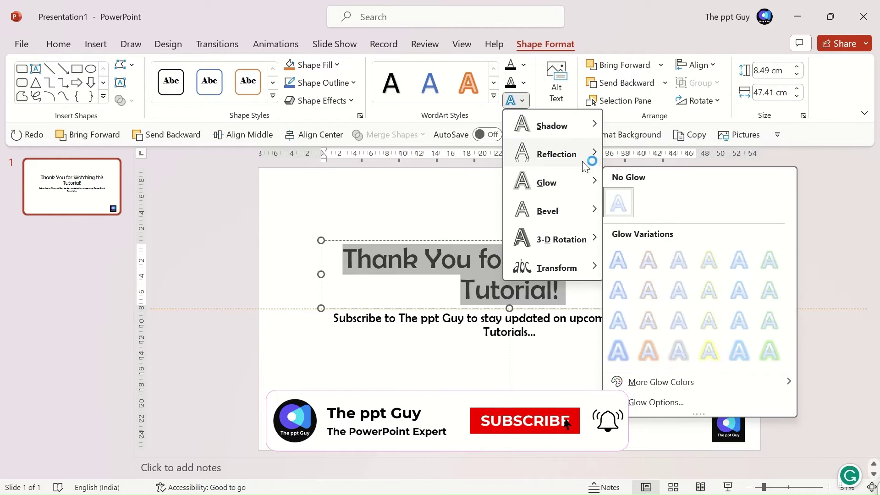
{"action": "mouse_move", "coordinate": [587, 156]}
{"action": "mouse_move", "coordinate": [548, 182]}
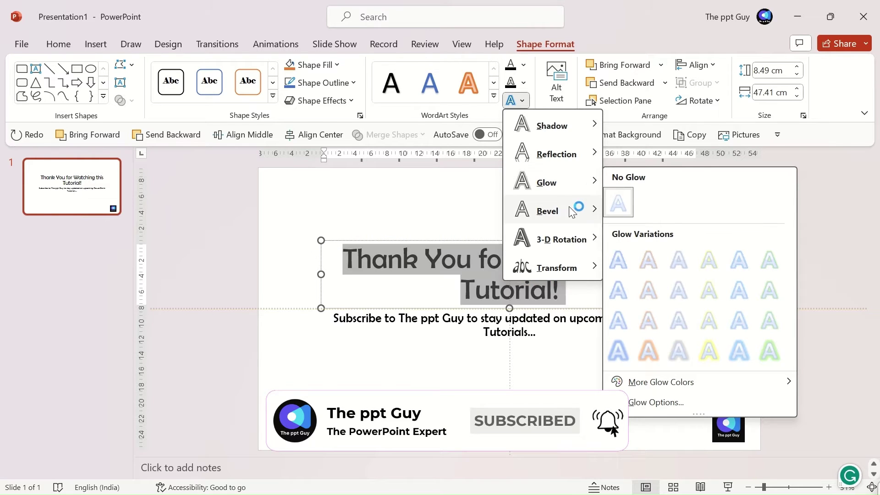
{"action": "mouse_move", "coordinate": [570, 209]}
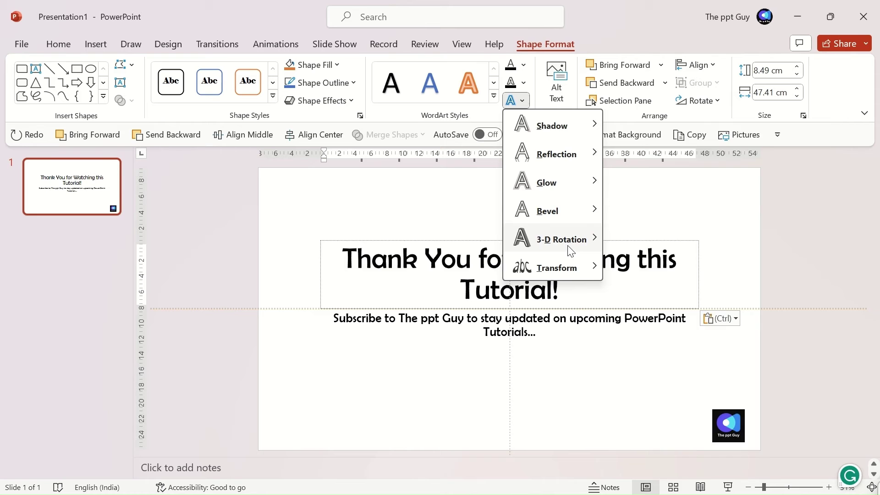
{"action": "mouse_move", "coordinate": [568, 240]}
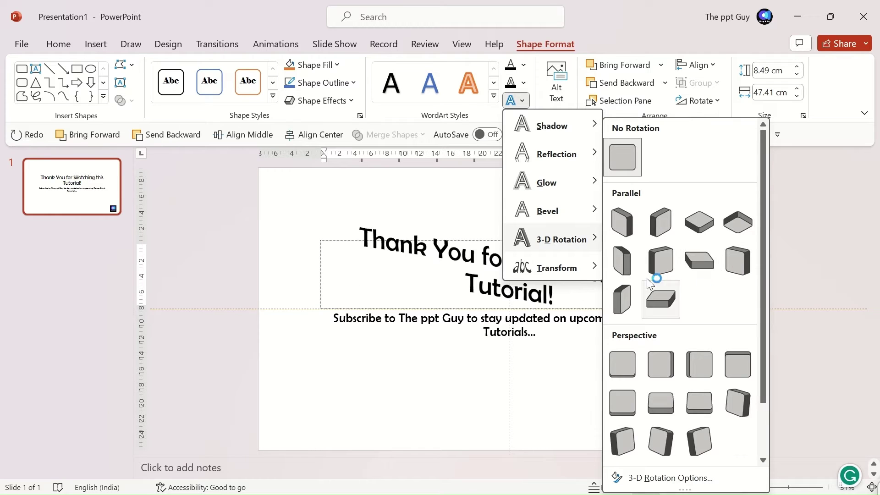
{"action": "mouse_move", "coordinate": [599, 274]}
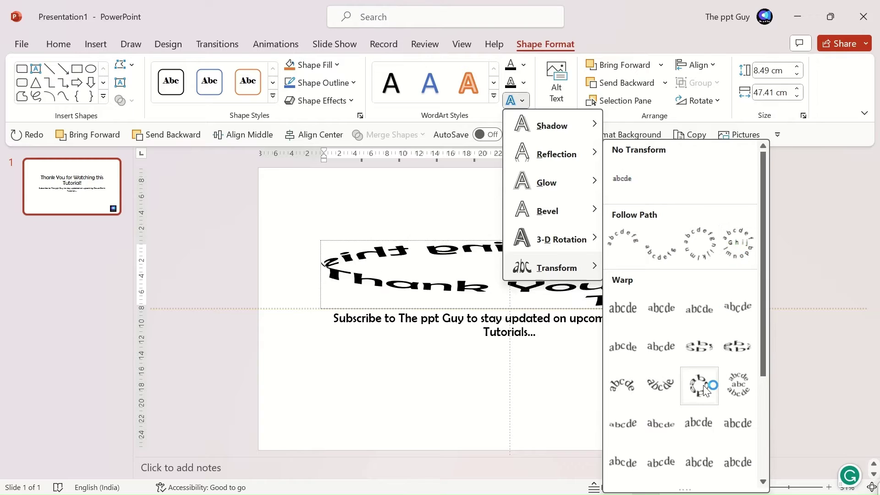
{"action": "key", "text": "Escape"}
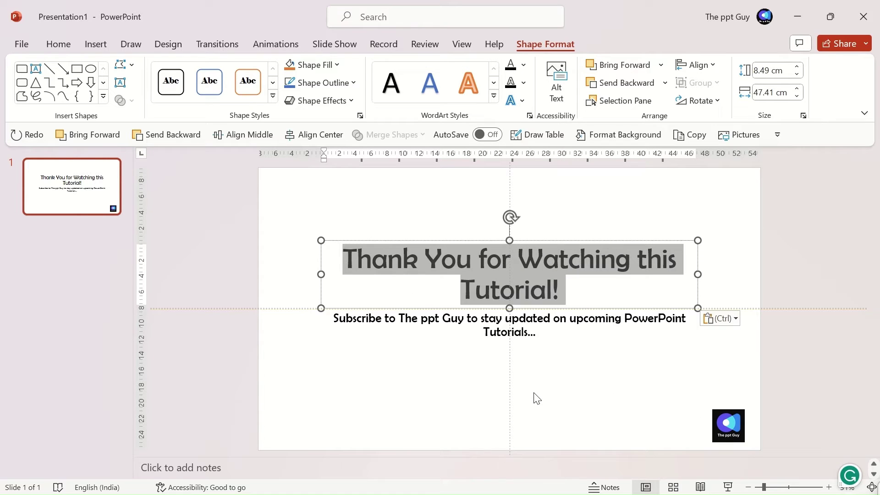
- Apply the light-yellow theme shape style to the thank-you title box, skipping WordArt styles
{"action": "left_click", "coordinate": [494, 95]}
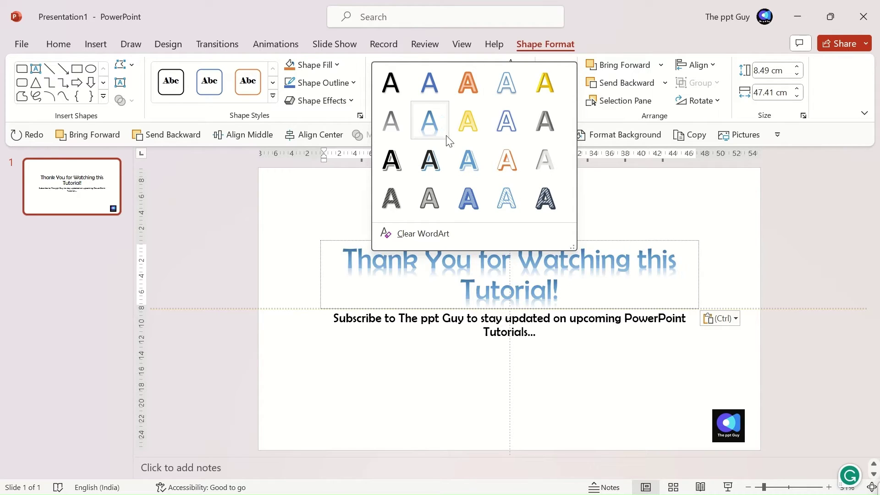
{"action": "left_click", "coordinate": [269, 343]}
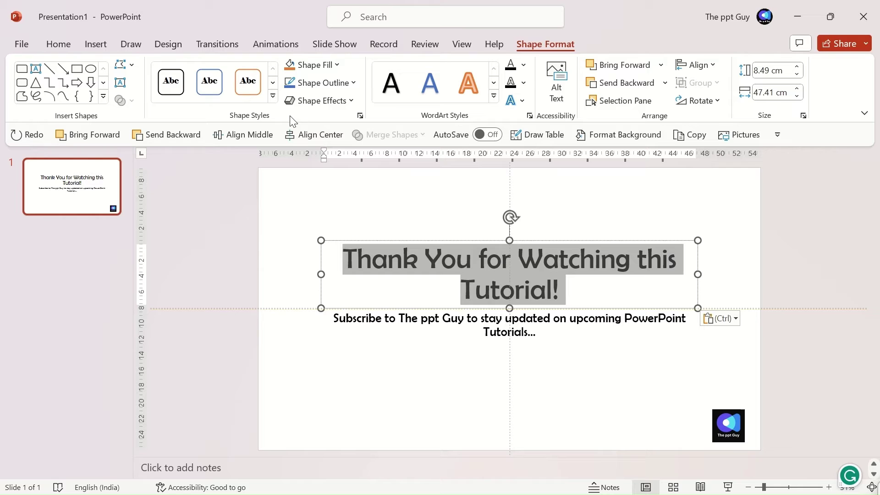
{"action": "left_click", "coordinate": [273, 95]}
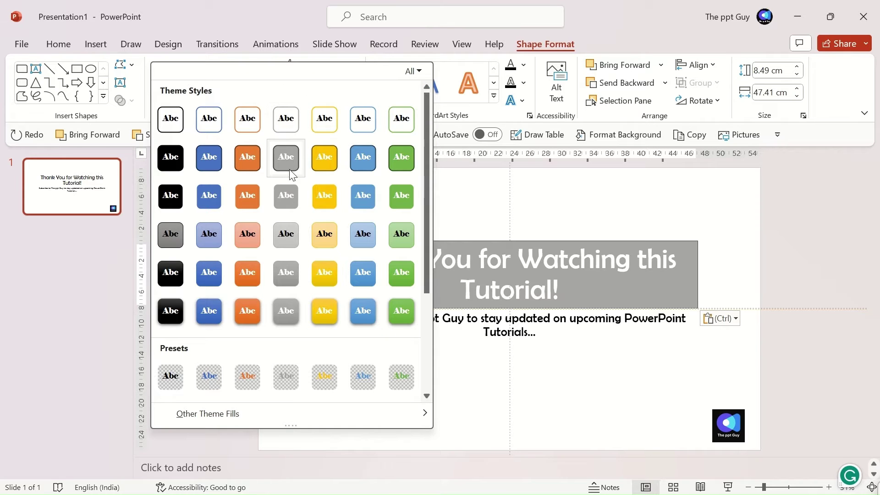
{"action": "left_click", "coordinate": [322, 252]}
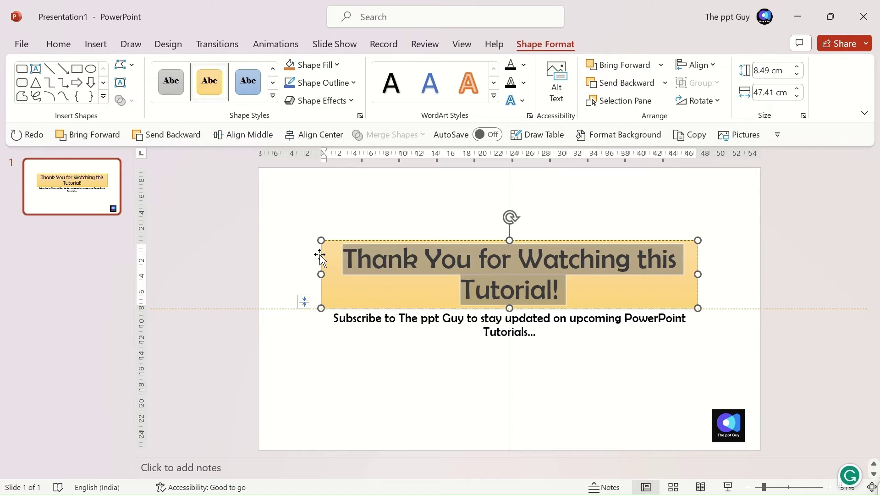
{"action": "left_click", "coordinate": [463, 219]}
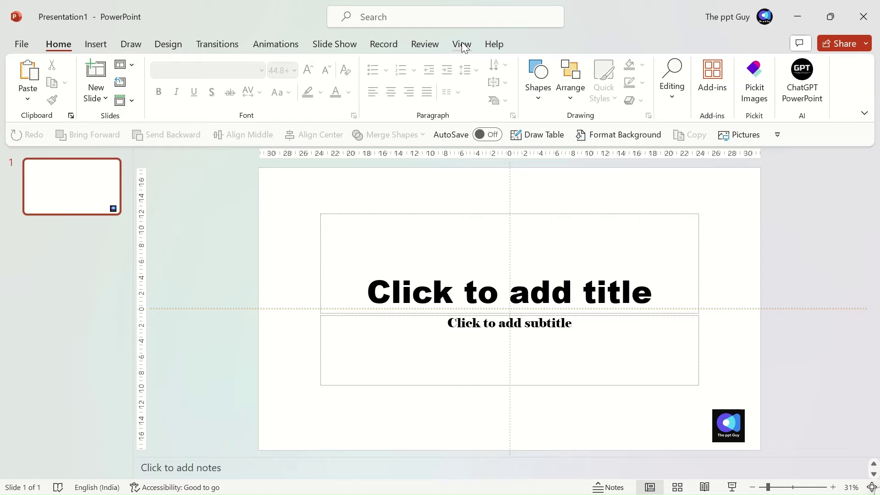
- Enter Slide Master view and add a new layout after the last one
{"action": "left_click", "coordinate": [462, 44]}
{"action": "left_click", "coordinate": [194, 80]}
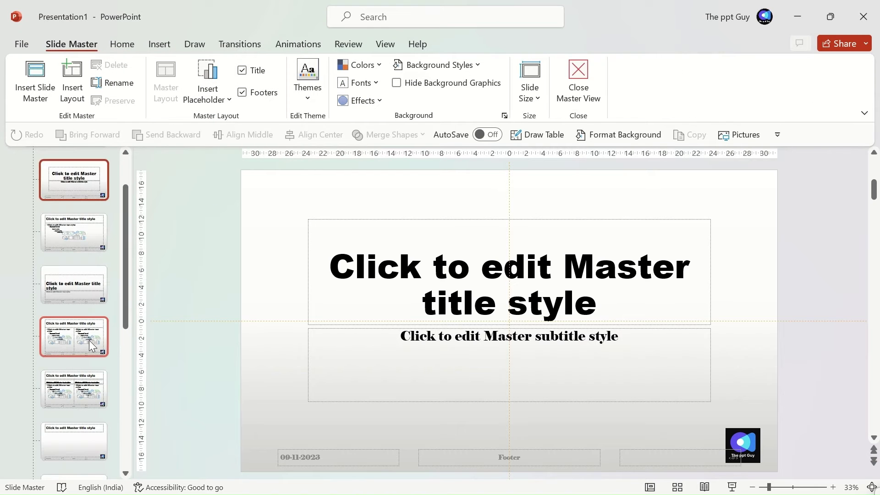
{"action": "scroll", "coordinate": [71, 350], "scroll_direction": "down", "scroll_amount": 5}
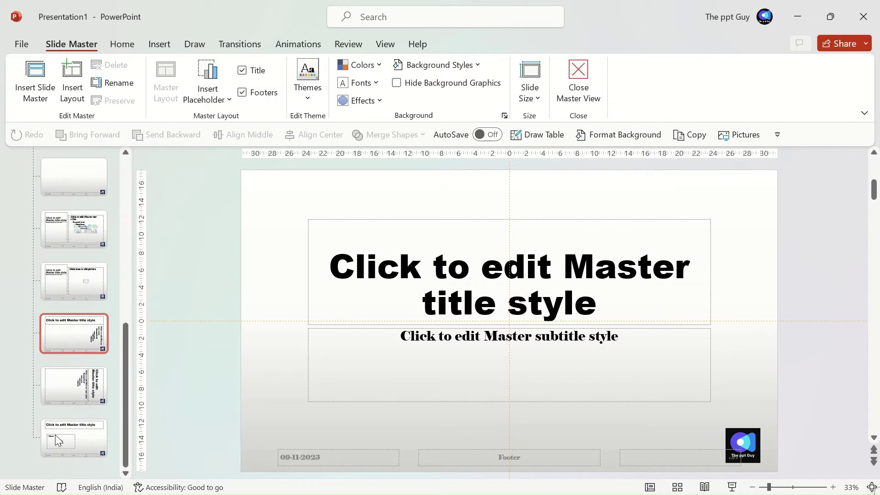
{"action": "right_click", "coordinate": [57, 450]}
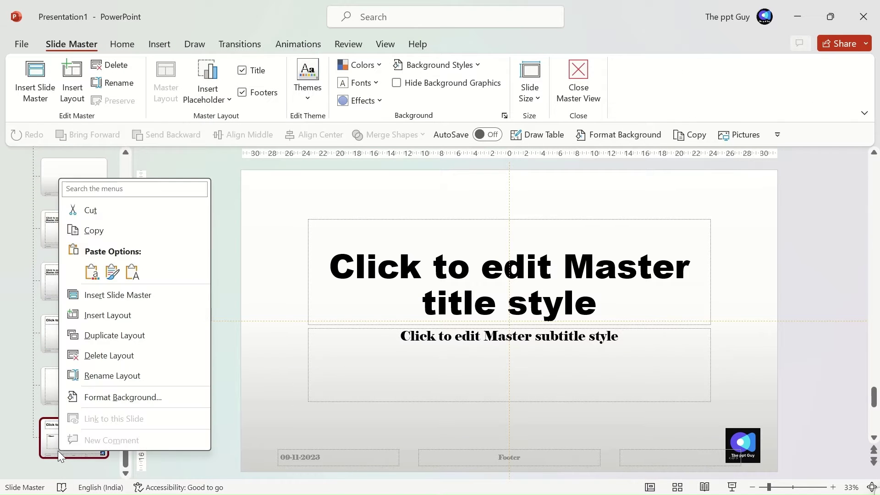
{"action": "left_click", "coordinate": [117, 320]}
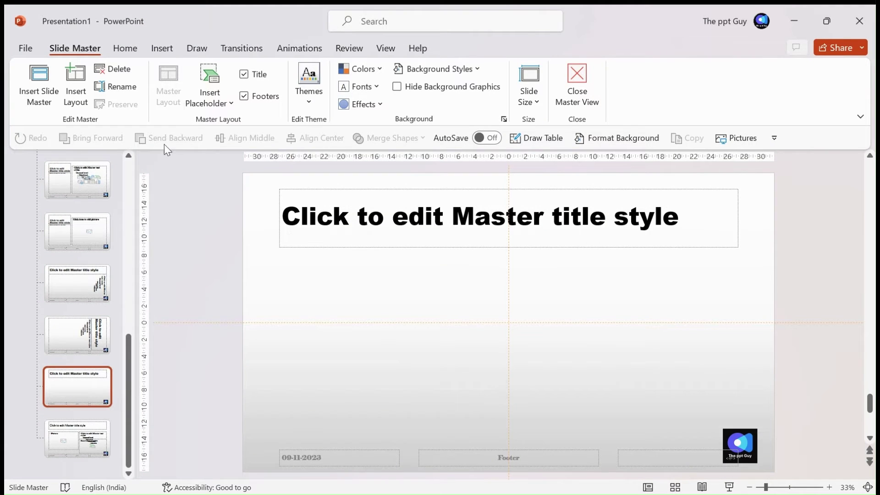
- Draw a Picture placeholder on the left side of the new layout
{"action": "left_click", "coordinate": [229, 103]}
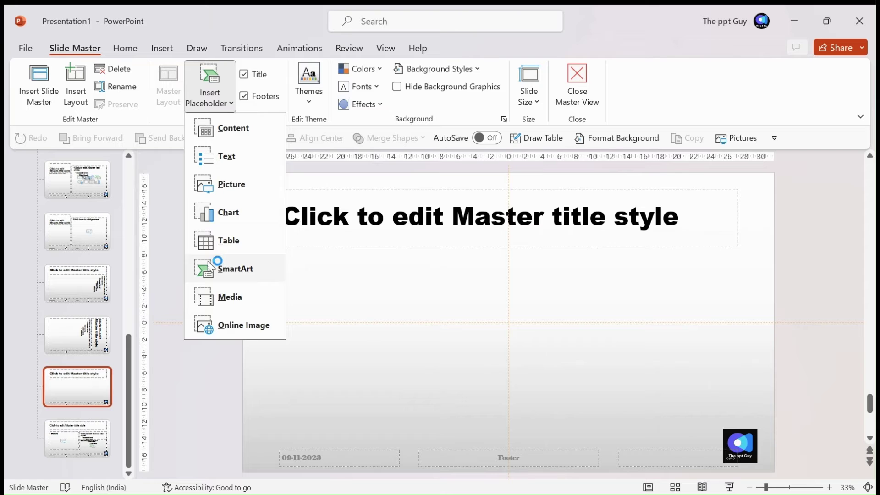
{"action": "left_click", "coordinate": [321, 315]}
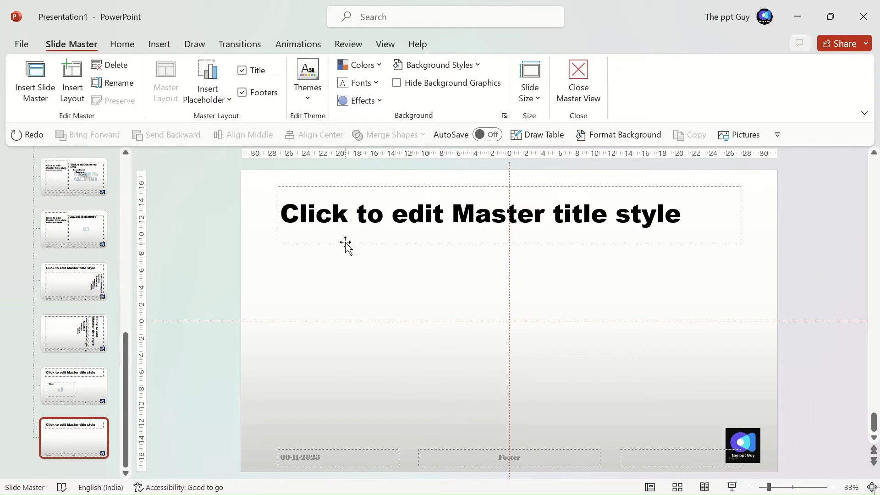
{"action": "left_click", "coordinate": [208, 96]}
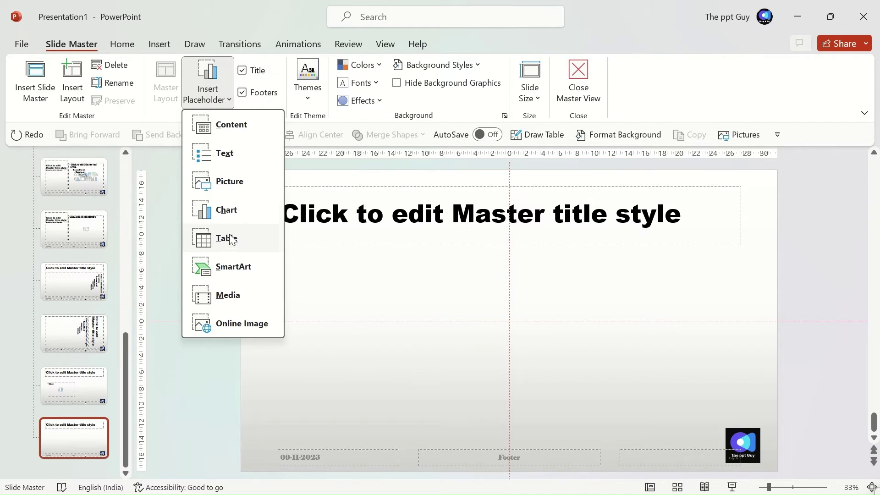
{"action": "left_click", "coordinate": [235, 180]}
{"action": "left_click_drag", "start_coordinate": [279, 270], "coordinate": [510, 407]}
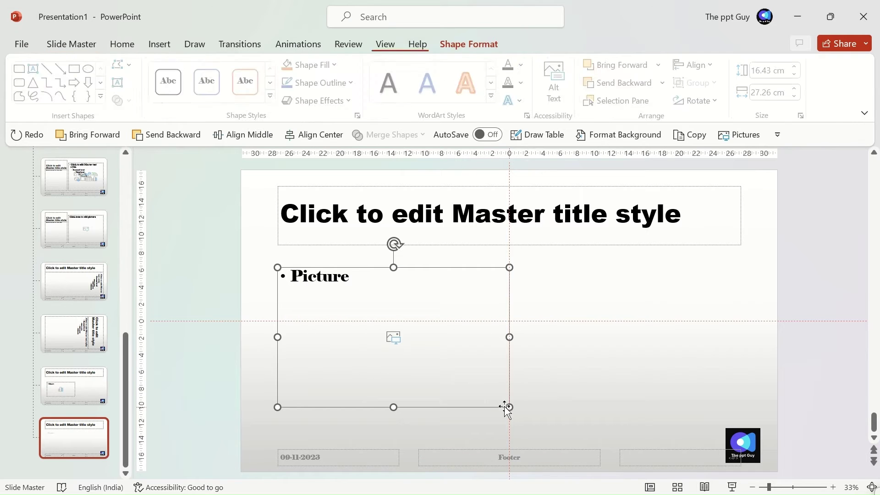
{"action": "left_click", "coordinate": [551, 386]}
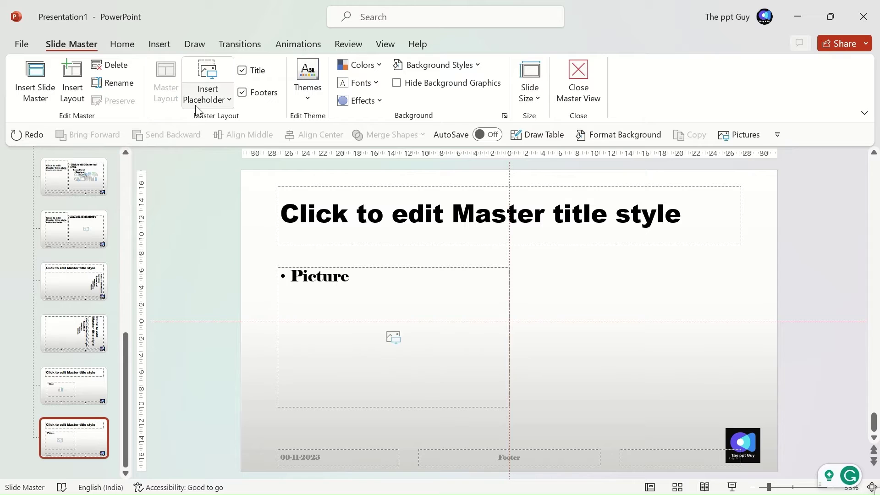
- Add a Text placeholder at the upper right and a SmartArt placeholder below it
{"action": "left_click", "coordinate": [207, 97]}
{"action": "left_click", "coordinate": [232, 155]}
{"action": "mouse_move", "coordinate": [525, 268]}
{"action": "left_mouse_down"}
{"action": "mouse_move", "coordinate": [550, 298]}
{"action": "mouse_move", "coordinate": [755, 318]}
{"action": "mouse_move", "coordinate": [740, 320]}
{"action": "left_mouse_up"}
{"action": "left_click", "coordinate": [631, 379]}
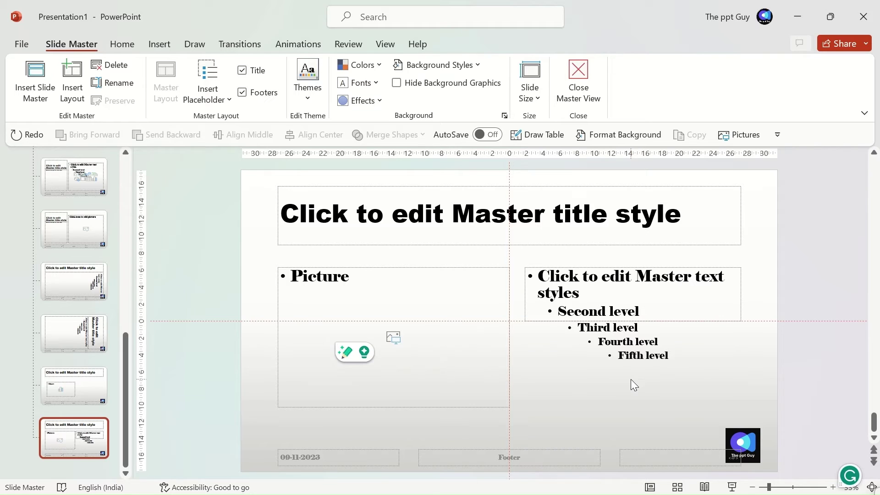
{"action": "left_click", "coordinate": [226, 101]}
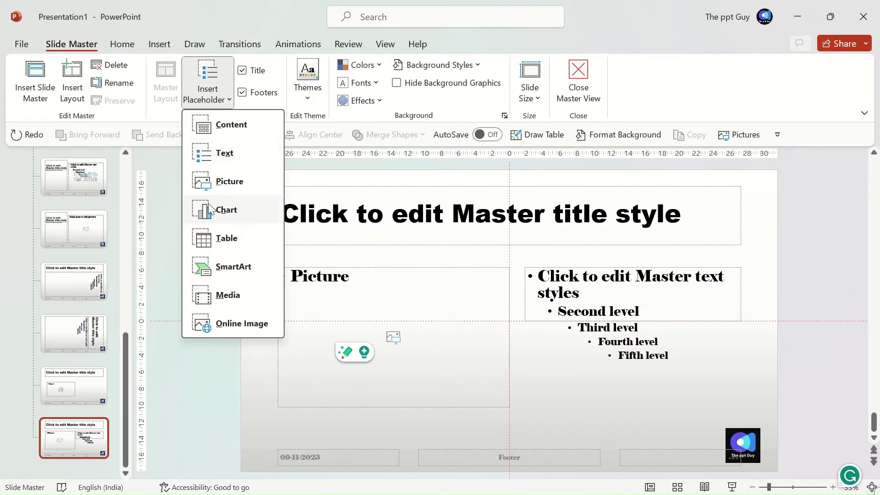
{"action": "left_click", "coordinate": [219, 267]}
{"action": "left_click_drag", "start_coordinate": [536, 350], "coordinate": [740, 435]}
{"action": "left_click", "coordinate": [769, 393]}
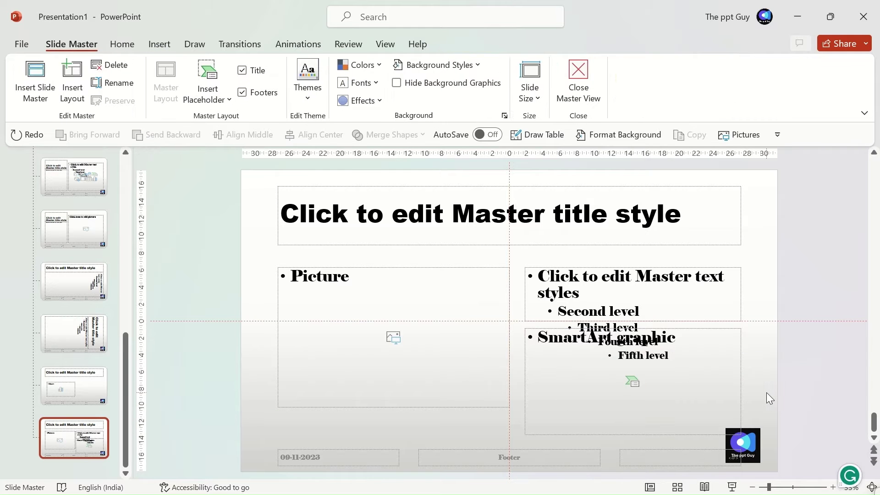
- Set the layout's title font to Berlin Sans FB
{"action": "triple_click", "coordinate": [490, 215]}
{"action": "left_click", "coordinate": [122, 44]}
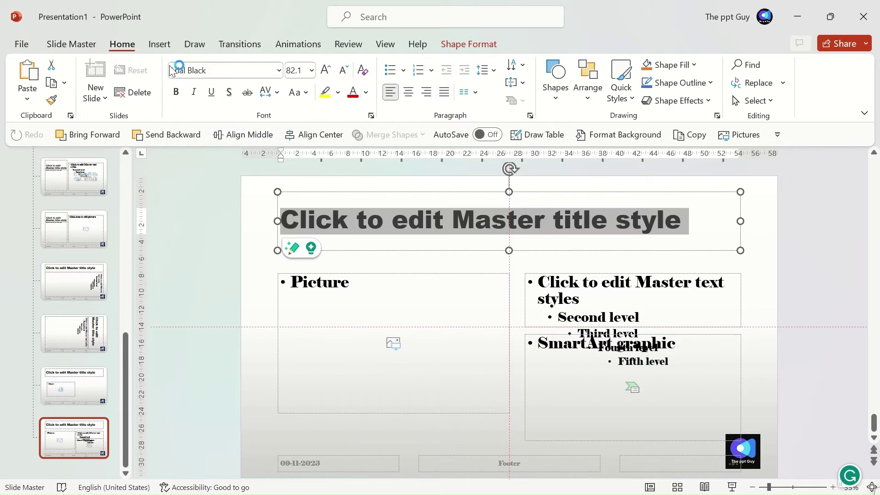
{"action": "left_click", "coordinate": [279, 71]}
{"action": "left_click", "coordinate": [220, 169]}
{"action": "left_click", "coordinate": [791, 234]}
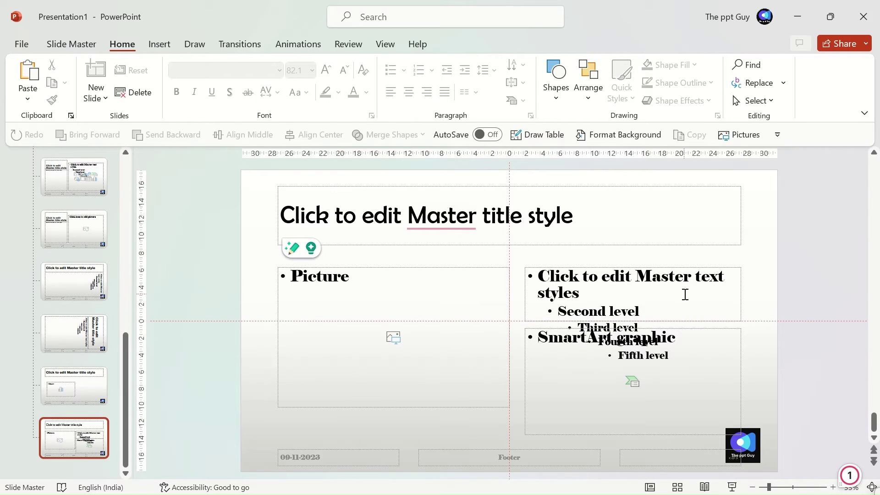
- Close Master View and apply 1_Custom Layout to slide 1
{"action": "left_click", "coordinate": [71, 44]}
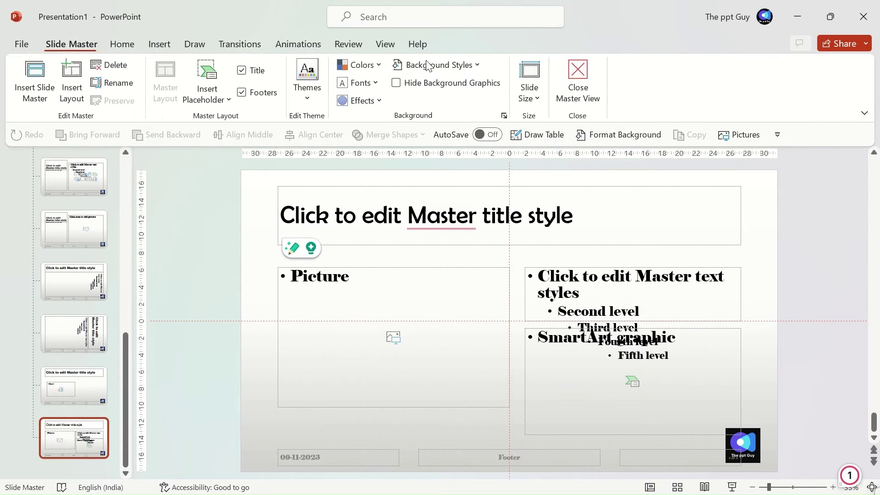
{"action": "left_click", "coordinate": [579, 78]}
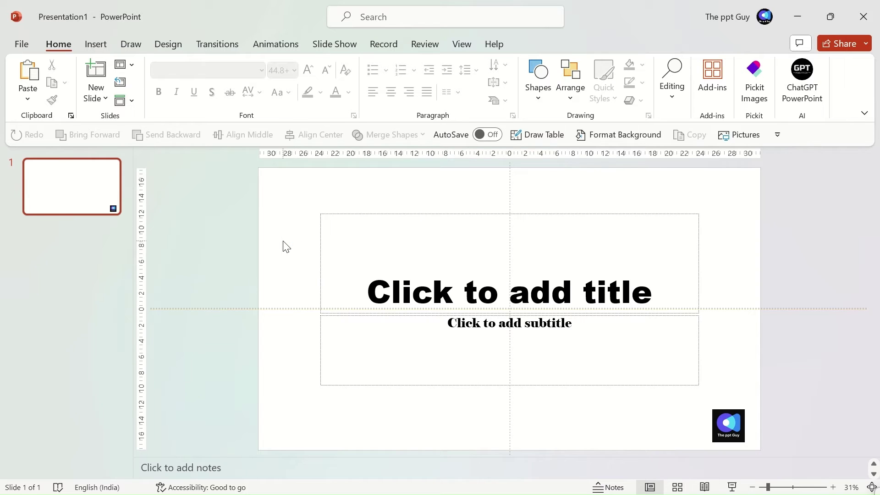
{"action": "right_click", "coordinate": [64, 189]}
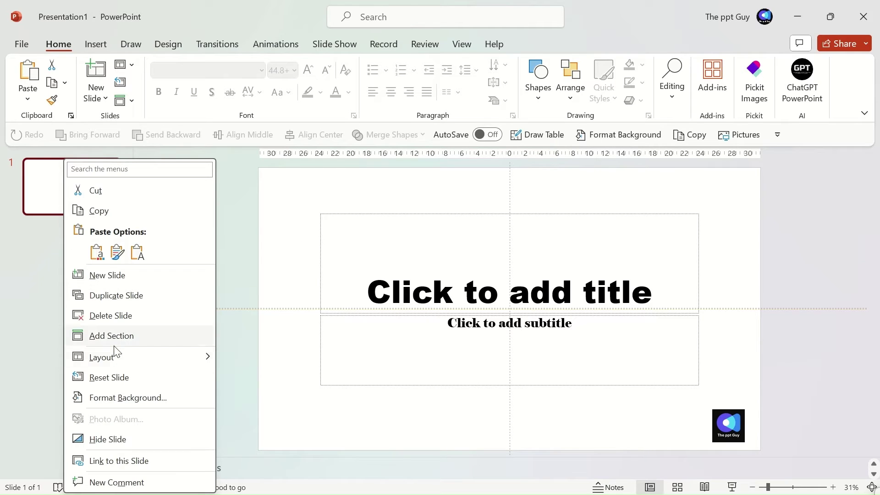
{"action": "mouse_move", "coordinate": [123, 358]}
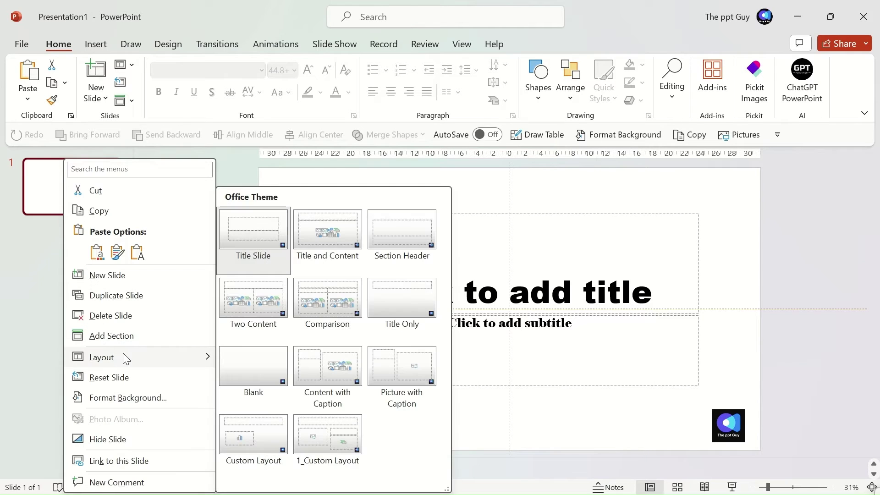
{"action": "left_click", "coordinate": [322, 439]}
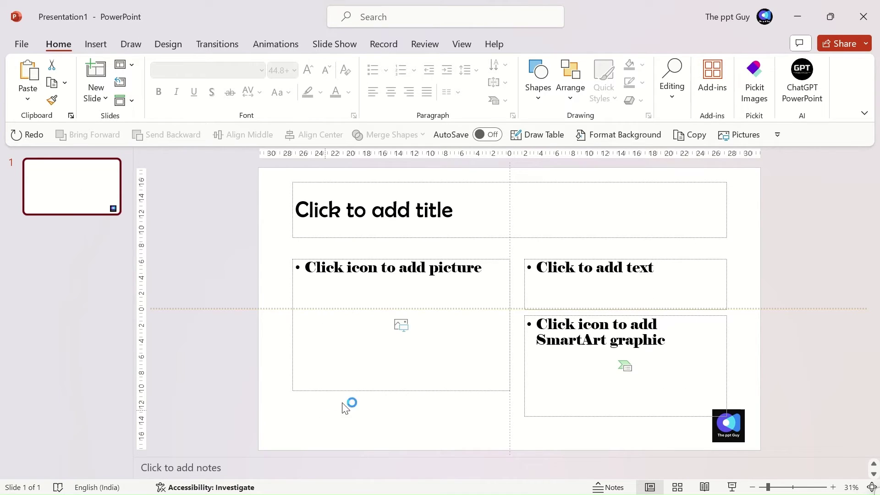
- Try the picture and SmartArt placeholder icons on slide 1, cancelling both
{"action": "left_click", "coordinate": [401, 326]}
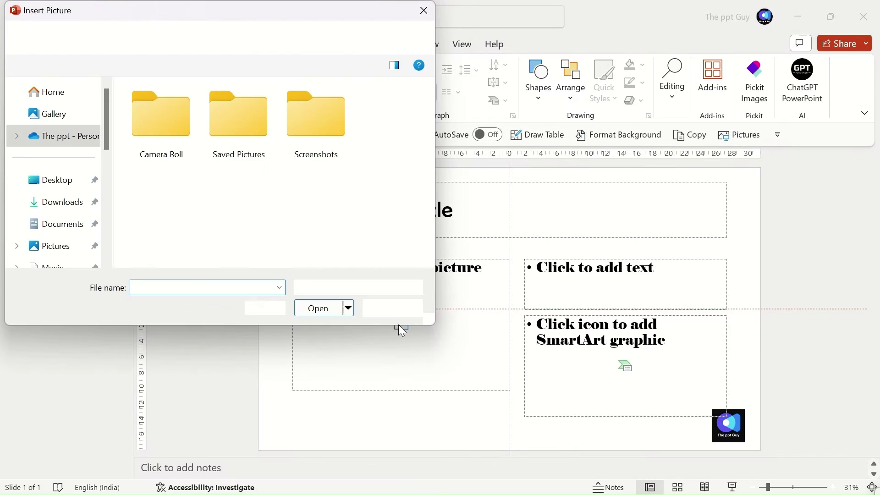
{"action": "left_click", "coordinate": [404, 309]}
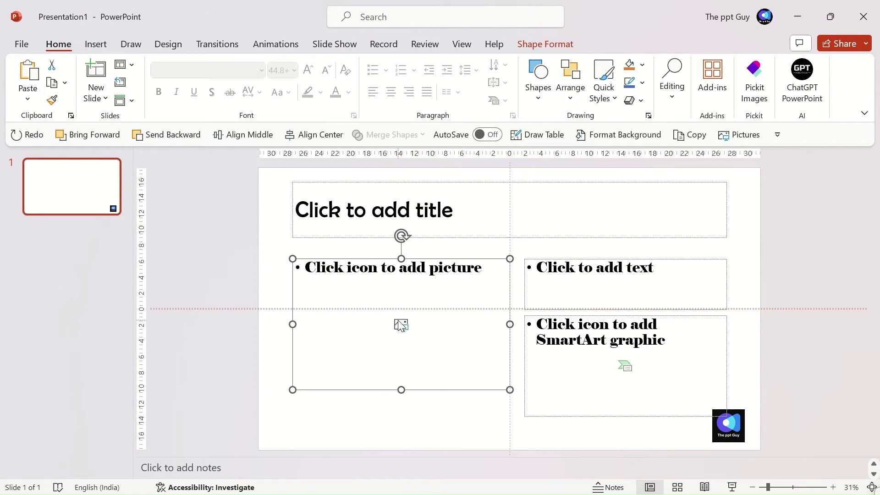
{"action": "left_click", "coordinate": [564, 284]}
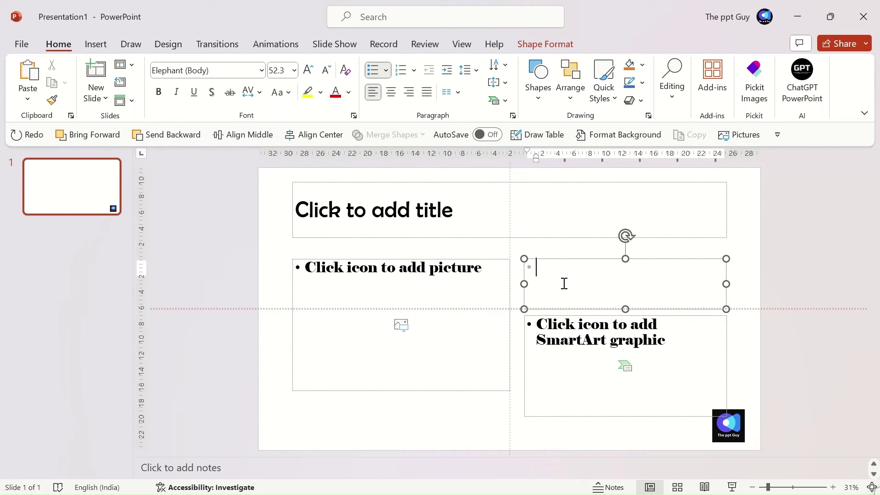
{"action": "left_click", "coordinate": [626, 366]}
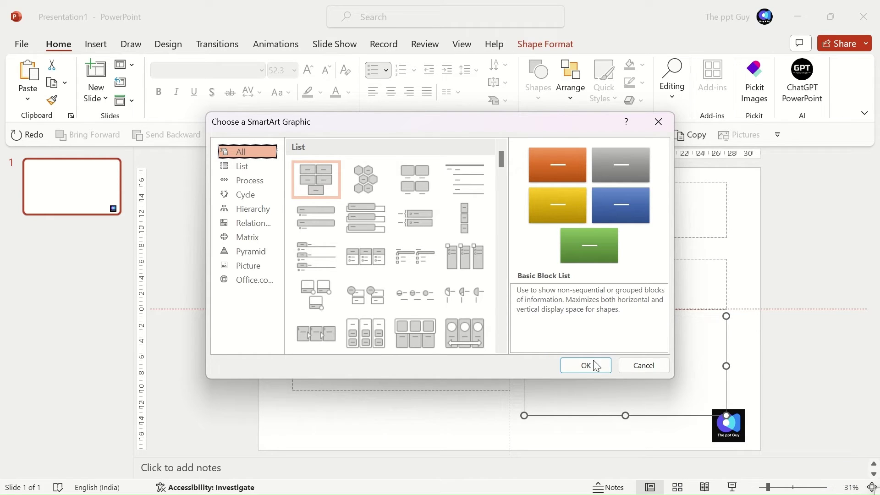
{"action": "left_click", "coordinate": [629, 373]}
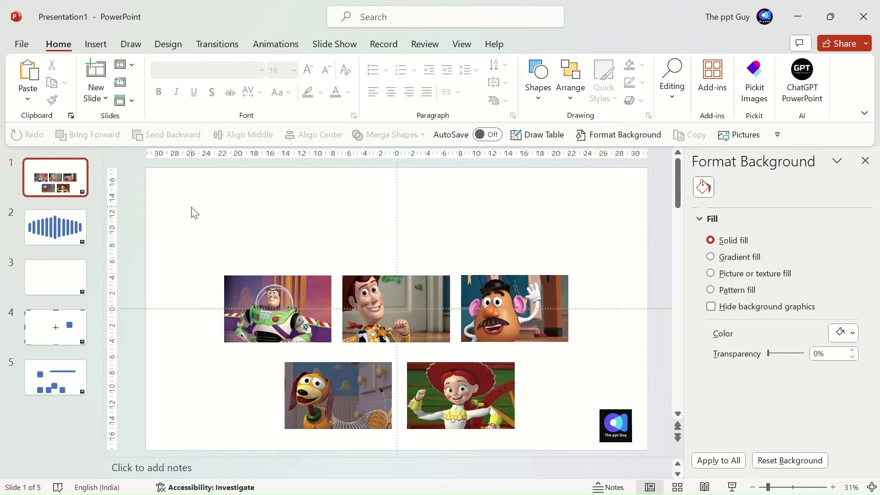
- Try moving the Buzz, Woody and Mr. Potato Head pictures up individually, then undo
{"action": "left_click", "coordinate": [433, 296]}
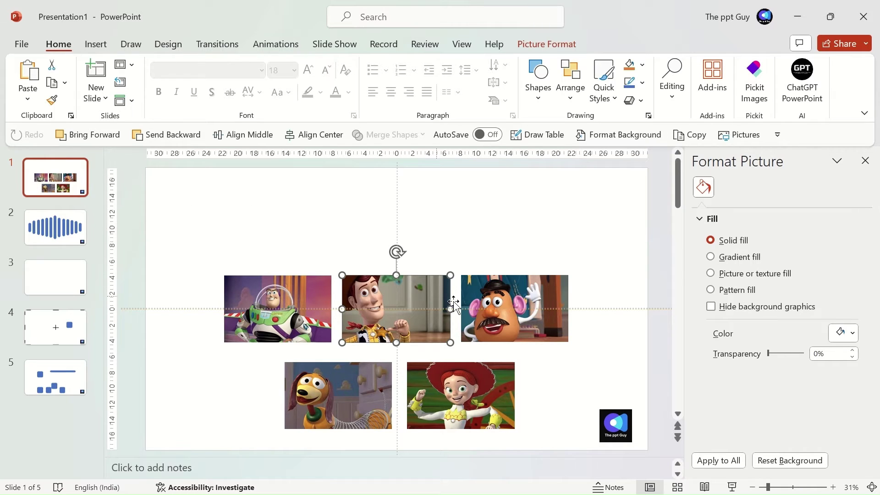
{"action": "left_click", "coordinate": [481, 303], "text": "shift"}
{"action": "right_click", "coordinate": [482, 303]}
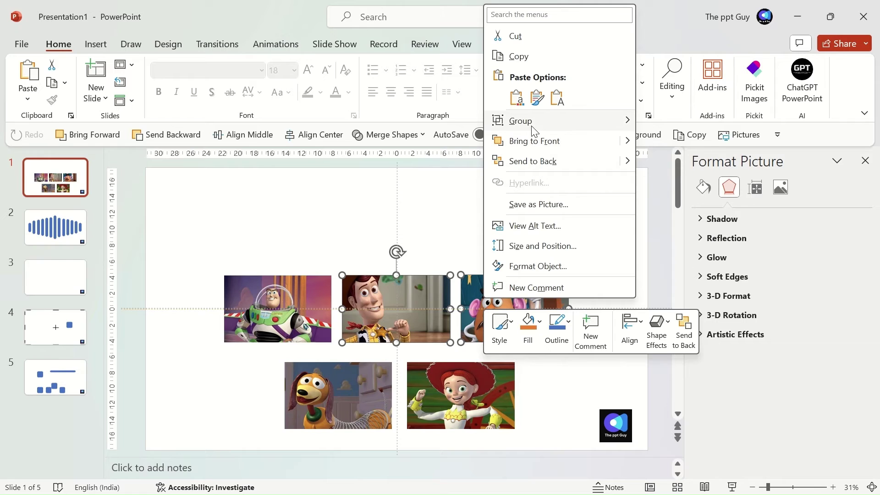
{"action": "mouse_move", "coordinate": [636, 124]}
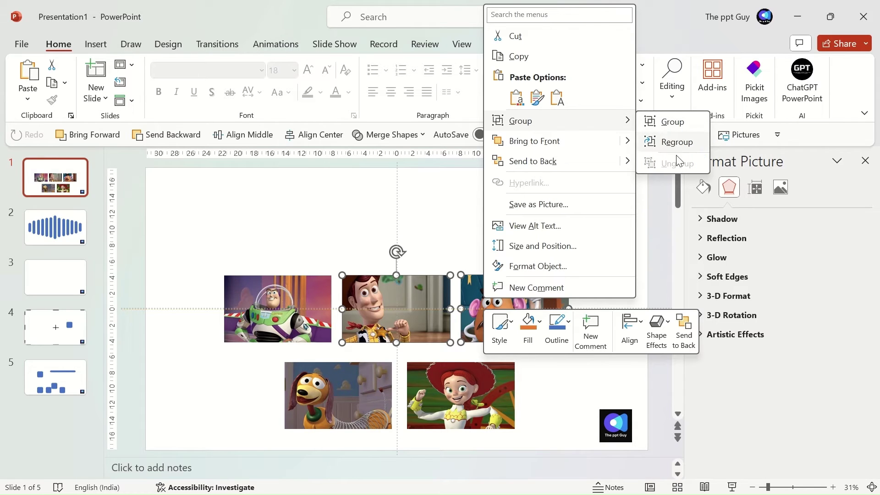
{"action": "left_click", "coordinate": [337, 216]}
{"action": "left_click", "coordinate": [338, 216]}
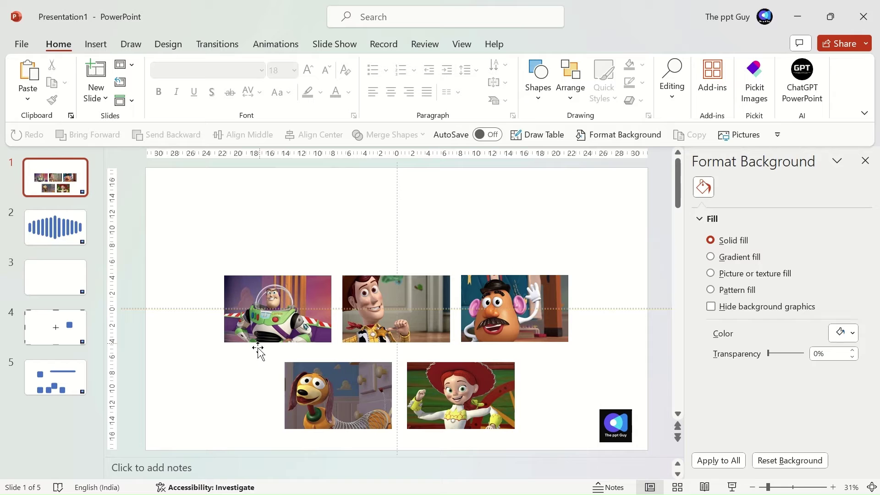
{"action": "left_click_drag", "start_coordinate": [298, 320], "coordinate": [299, 265]}
{"action": "left_click_drag", "start_coordinate": [395, 316], "coordinate": [396, 263]}
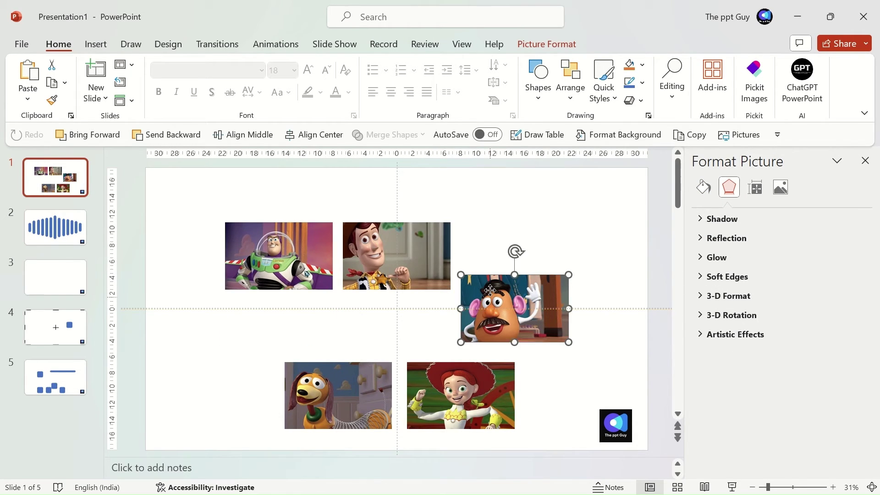
{"action": "left_click_drag", "start_coordinate": [484, 315], "coordinate": [484, 270]}
{"action": "key", "text": "ctrl+z"}
{"action": "key", "text": "ctrl+z"}
{"action": "key", "text": "ctrl+z"}
{"action": "key", "text": "ctrl+z"}
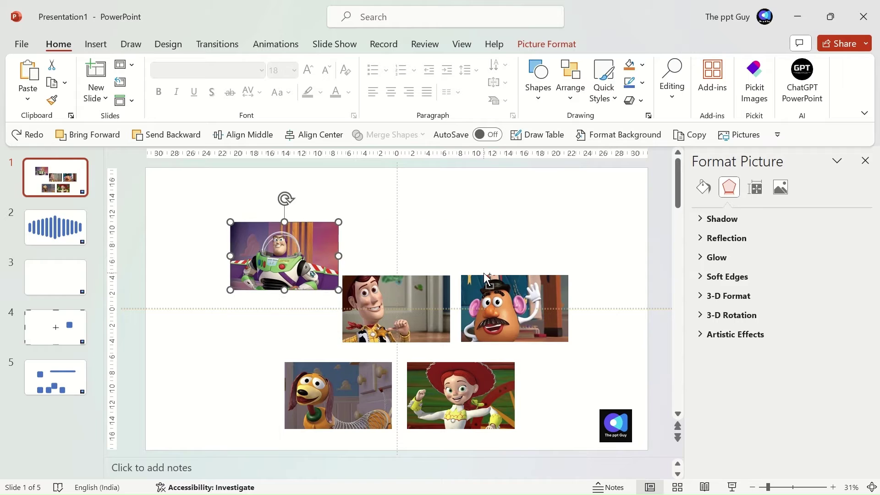
- Group all five character pictures and drag the group higher on the slide
{"action": "key", "text": "ctrl+a"}
{"action": "left_click", "coordinate": [547, 43]}
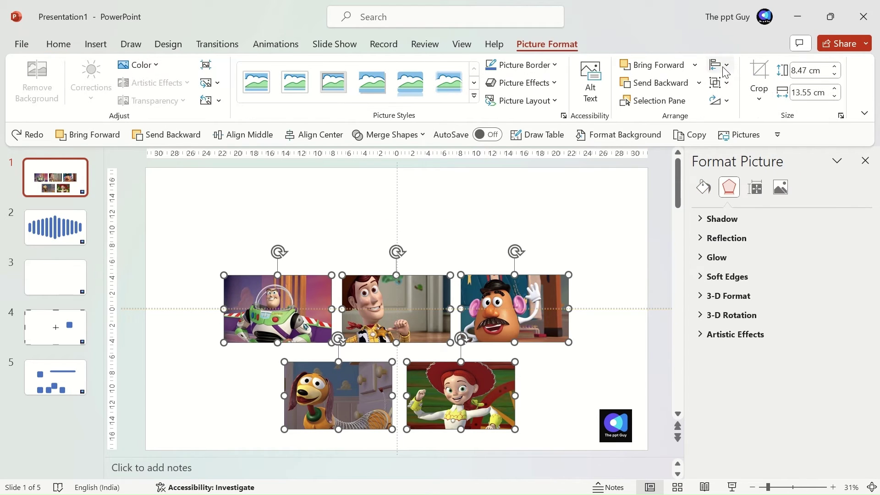
{"action": "left_click", "coordinate": [719, 83]}
{"action": "left_click", "coordinate": [739, 101]}
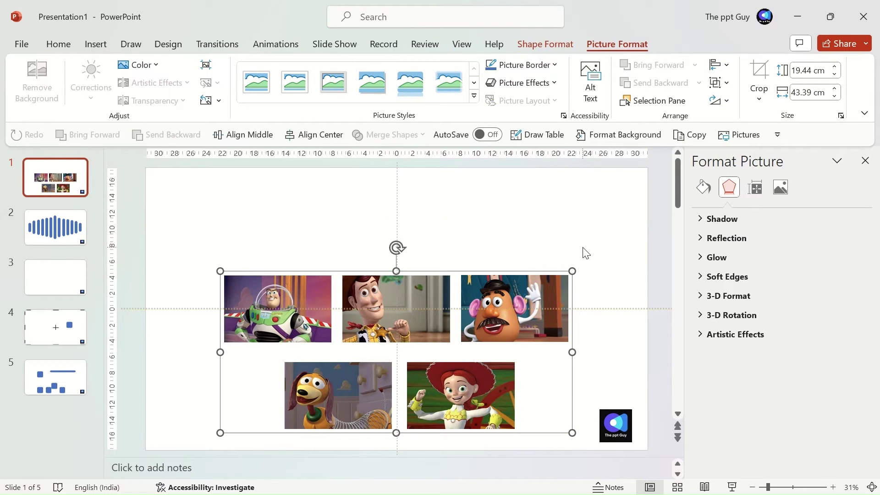
{"action": "left_click_drag", "start_coordinate": [573, 370], "coordinate": [573, 289]}
{"action": "left_click", "coordinate": [595, 286]}
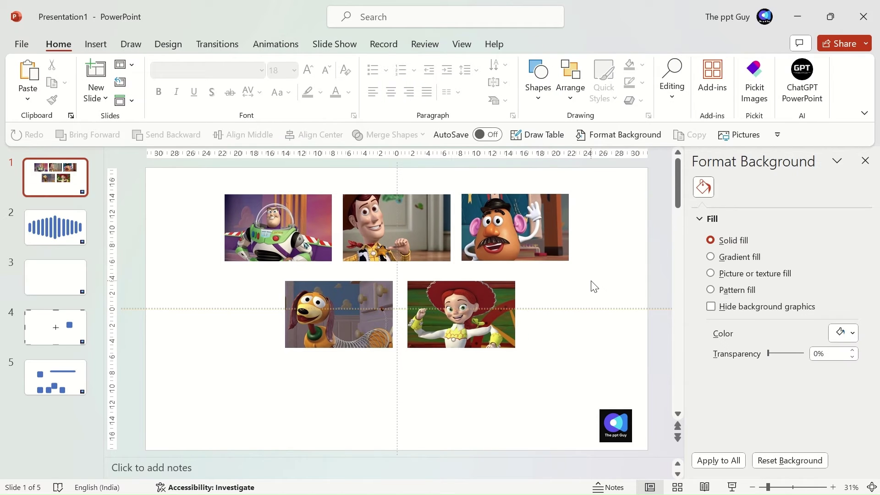
{"action": "left_click", "coordinate": [512, 232]}
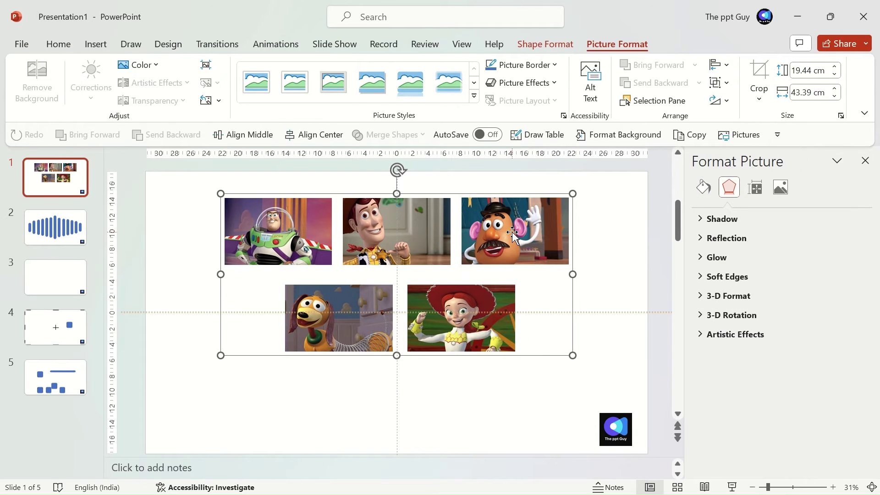
- On slide 2, try shrinking the second and third blue bars, then undo
{"action": "left_click", "coordinate": [27, 220]}
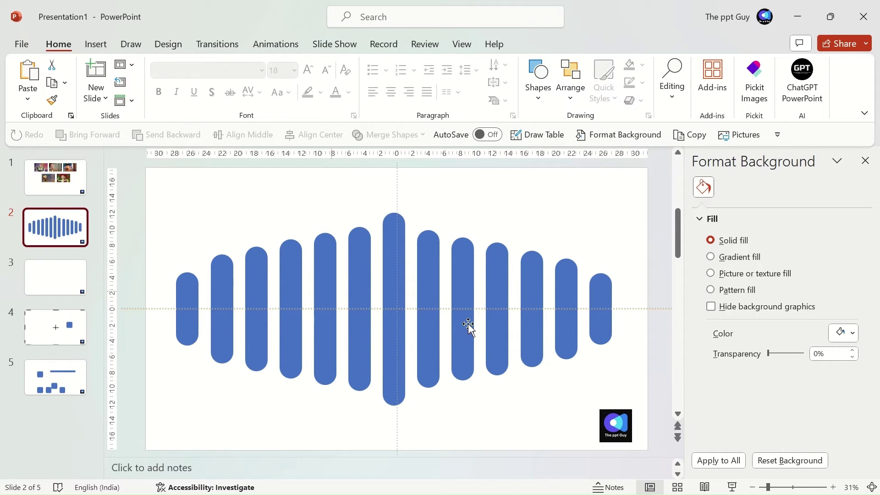
{"action": "left_click", "coordinate": [221, 336]}
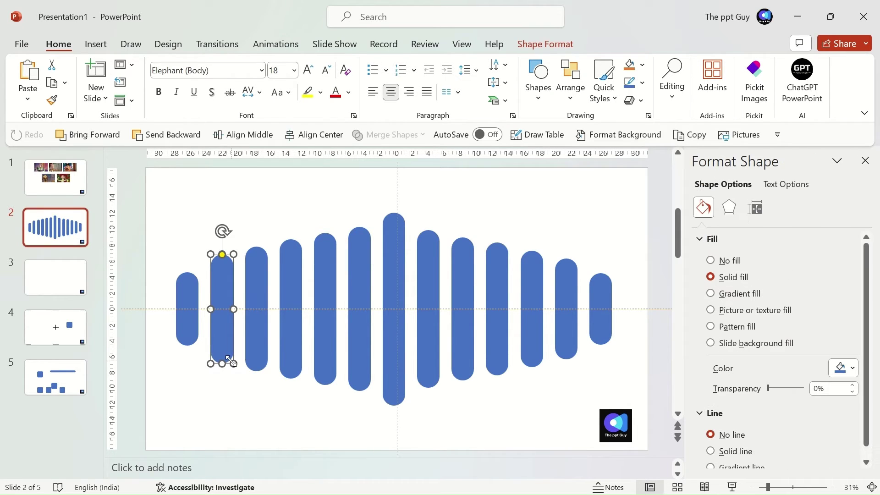
{"action": "left_click_drag", "start_coordinate": [229, 360], "coordinate": [226, 344]}
{"action": "left_click", "coordinate": [258, 358]}
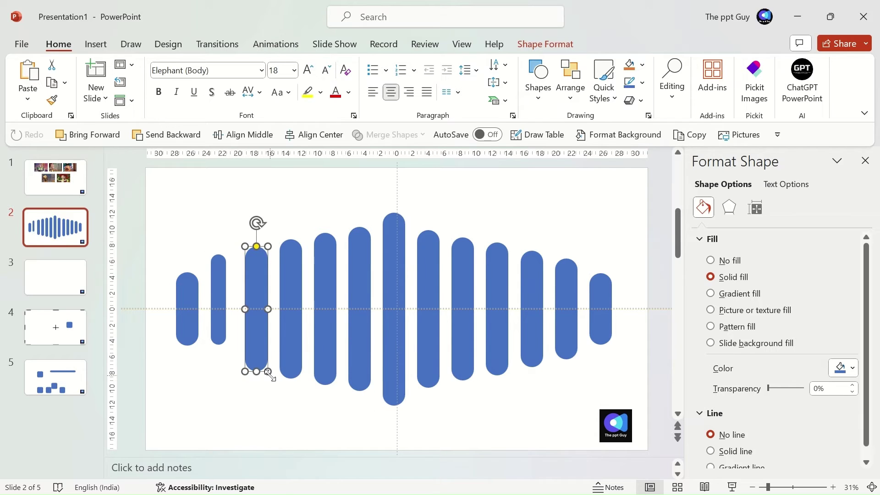
{"action": "left_click_drag", "start_coordinate": [268, 371], "coordinate": [257, 360]}
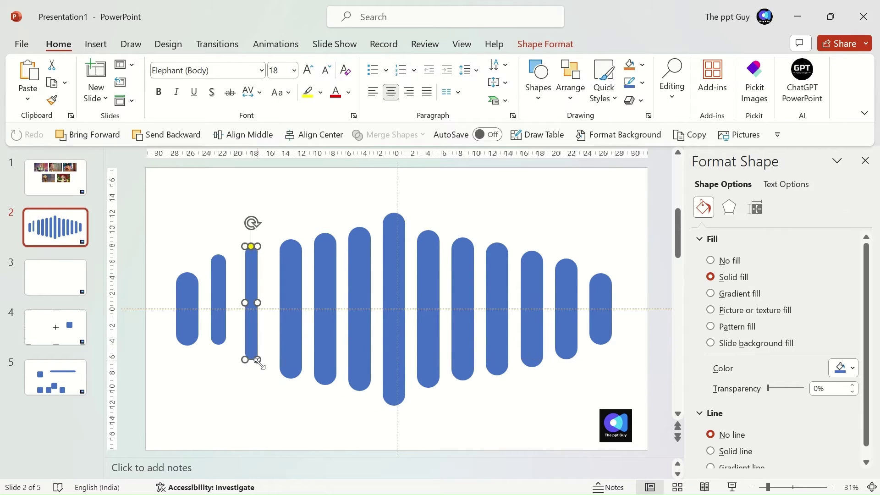
{"action": "key", "text": "ctrl+z"}
{"action": "key", "text": "ctrl+z"}
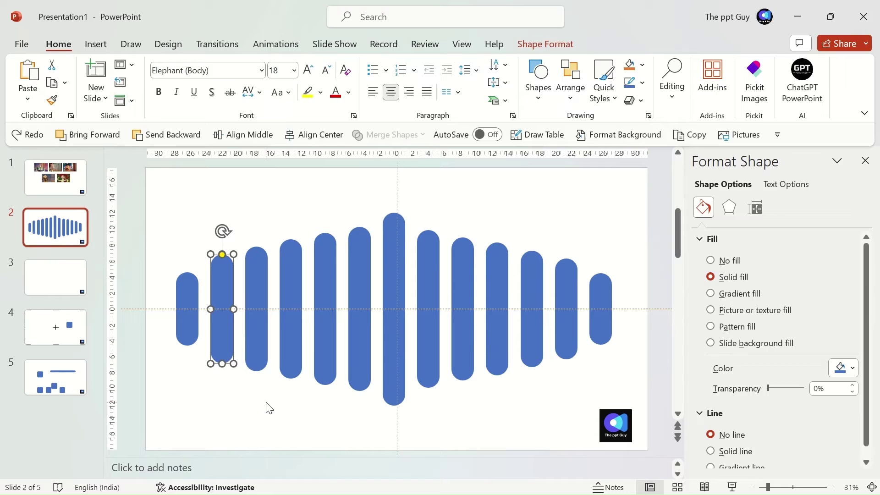
{"action": "left_click", "coordinate": [269, 408]}
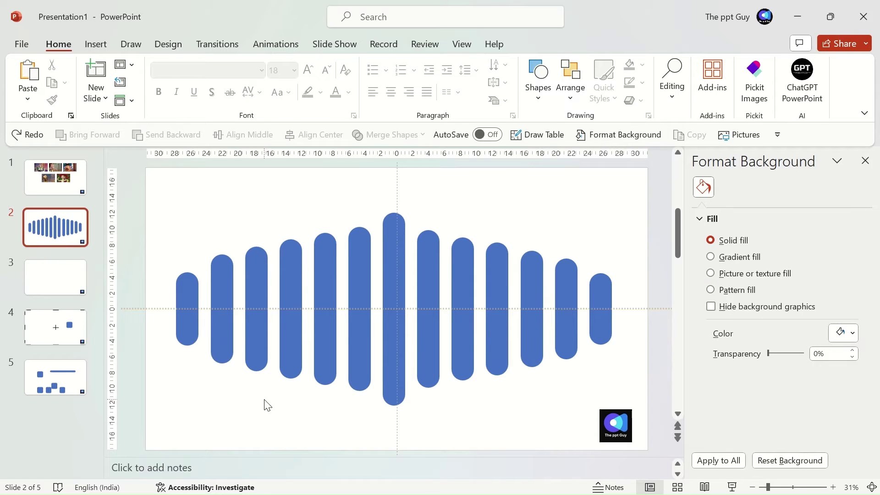
- Group all 13 bars, shrink the group, and centre it on the slide
{"action": "key", "text": "ctrl+a"}
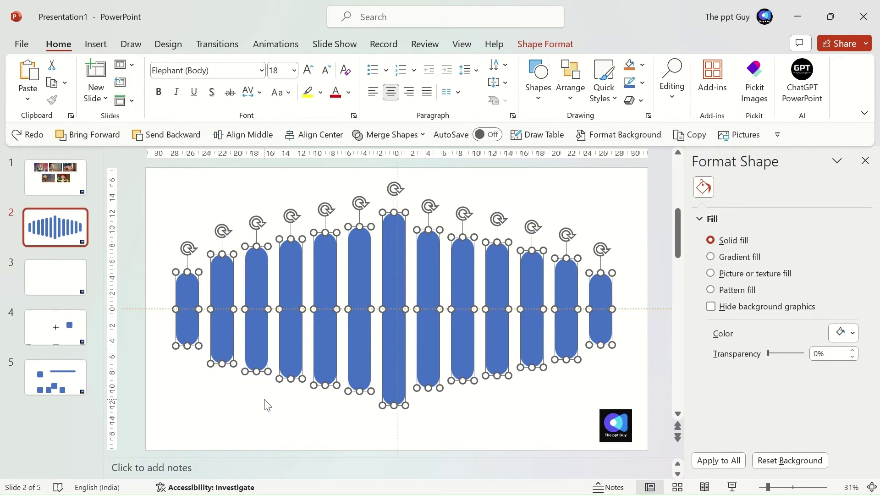
{"action": "right_click", "coordinate": [324, 336]}
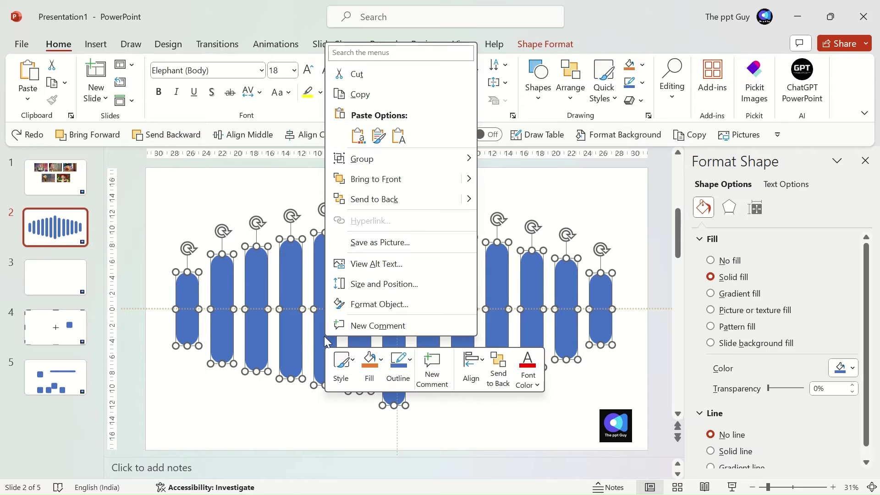
{"action": "mouse_move", "coordinate": [399, 162]}
{"action": "left_click", "coordinate": [500, 159]}
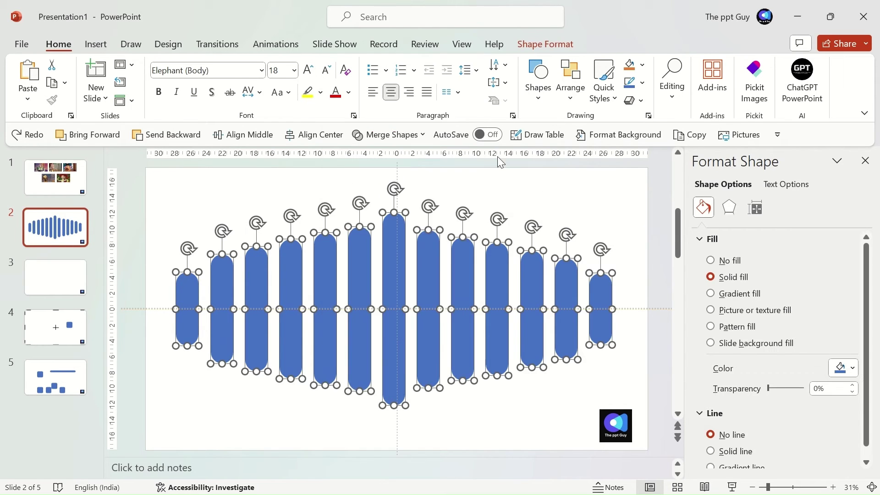
{"action": "left_click_drag", "start_coordinate": [615, 408], "coordinate": [401, 314]}
{"action": "left_click_drag", "start_coordinate": [299, 257], "coordinate": [392, 295]}
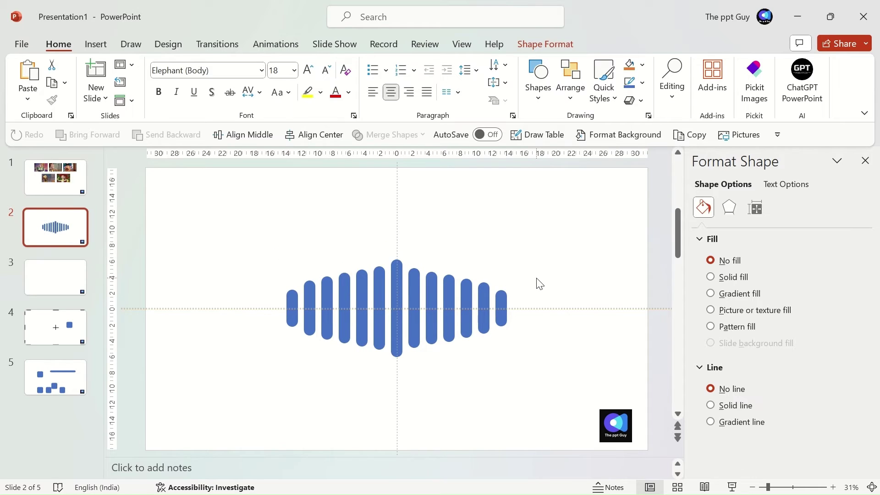
- Insert the balloon and bar chart stock icons onto slide 3
{"action": "scroll", "coordinate": [289, 263], "scroll_direction": "down", "scroll_amount": 2}
{"action": "left_click", "coordinate": [110, 44]}
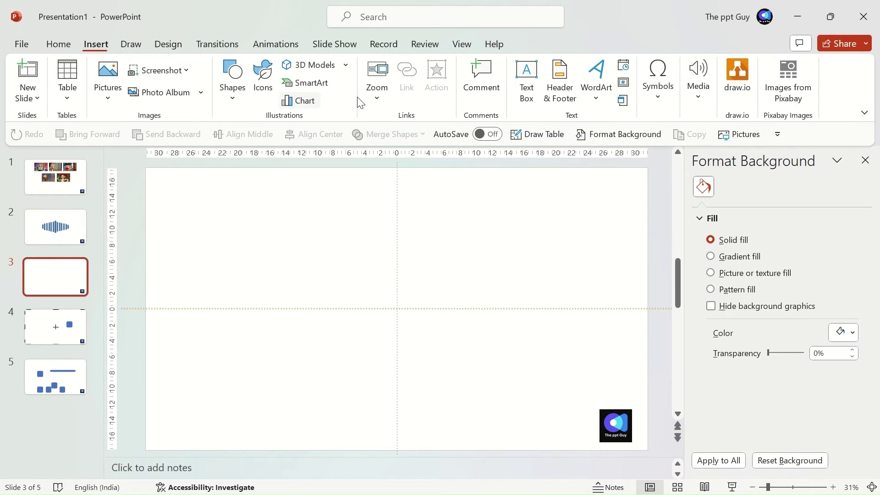
{"action": "left_click", "coordinate": [263, 76]}
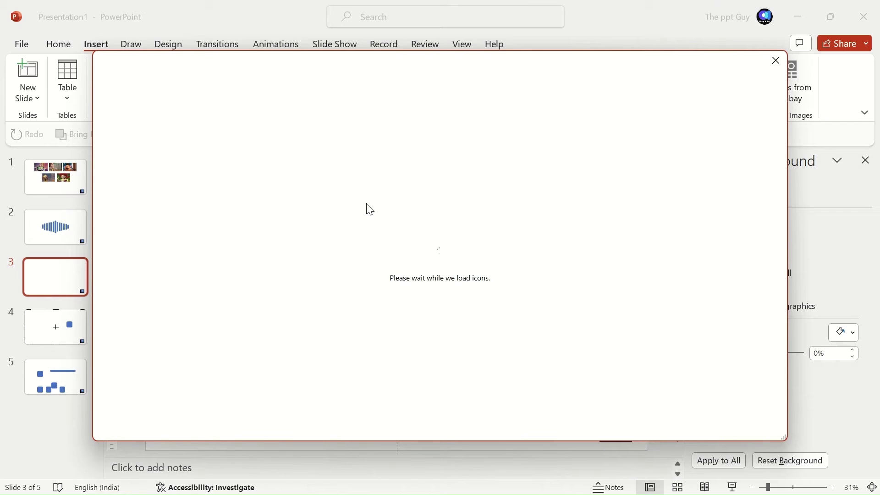
{"action": "left_click", "coordinate": [687, 250]}
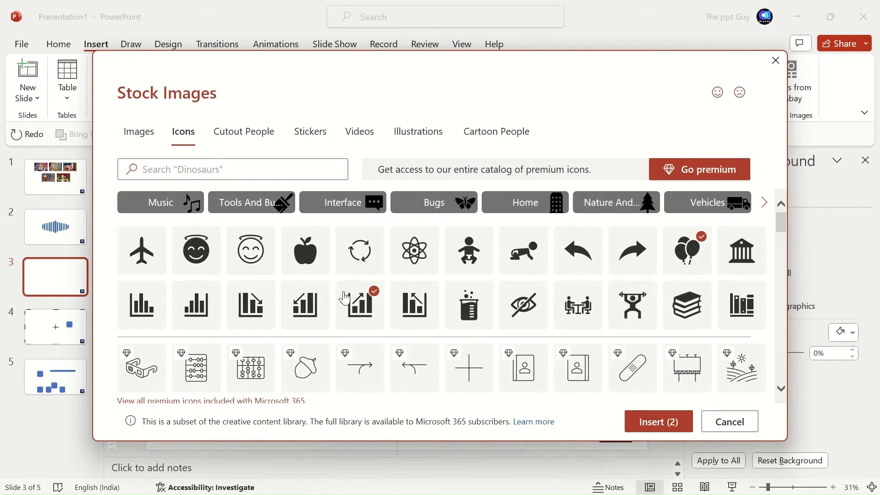
{"action": "left_click", "coordinate": [668, 421]}
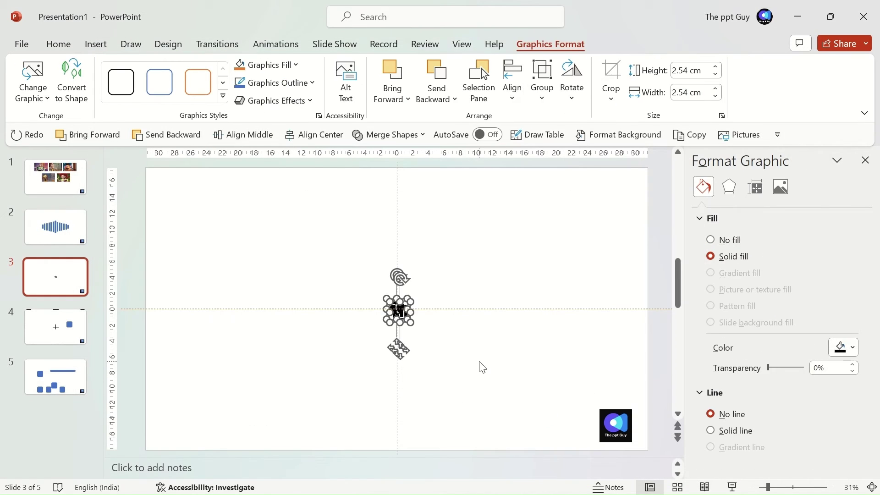
{"action": "left_click", "coordinate": [397, 309]}
- Enlarge both icons to 10.46 cm and position the balloon left of the chart
{"action": "left_click", "coordinate": [441, 309], "text": "shift"}
{"action": "left_click_drag", "start_coordinate": [443, 310], "coordinate": [504, 371]}
{"action": "left_click_drag", "start_coordinate": [408, 321], "coordinate": [341, 310]}
{"action": "left_click_drag", "start_coordinate": [463, 328], "coordinate": [467, 321]}
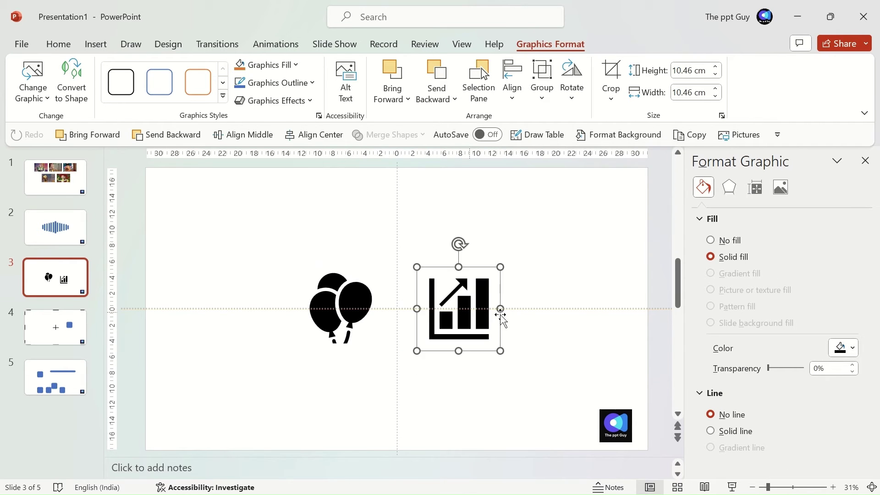
{"action": "left_click", "coordinate": [403, 256]}
{"action": "left_click", "coordinate": [324, 305]}
- Ungroup the balloon icon into shapes and spread its pieces apart
{"action": "right_click", "coordinate": [323, 305]}
{"action": "mouse_move", "coordinate": [407, 316]}
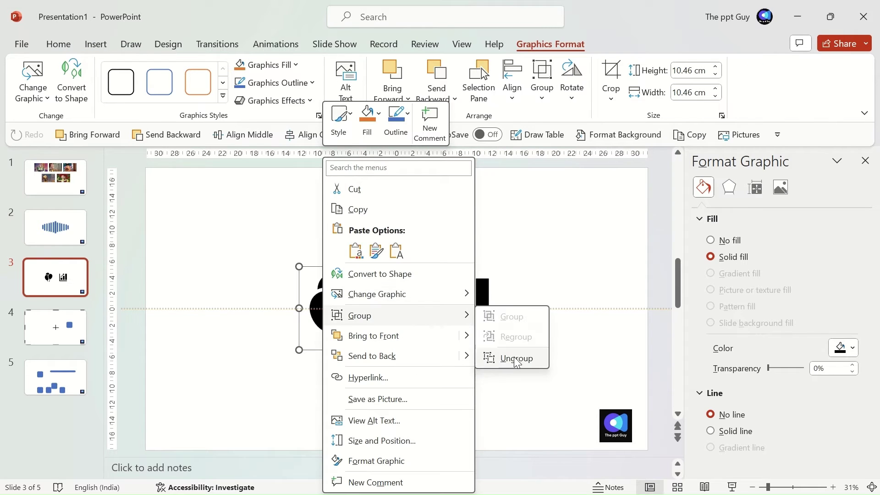
{"action": "left_click", "coordinate": [515, 357]}
{"action": "left_click", "coordinate": [410, 291]}
{"action": "left_click", "coordinate": [362, 293]}
{"action": "left_click_drag", "start_coordinate": [362, 293], "coordinate": [372, 280]}
{"action": "left_click", "coordinate": [318, 298]}
{"action": "left_click_drag", "start_coordinate": [318, 298], "coordinate": [305, 289]}
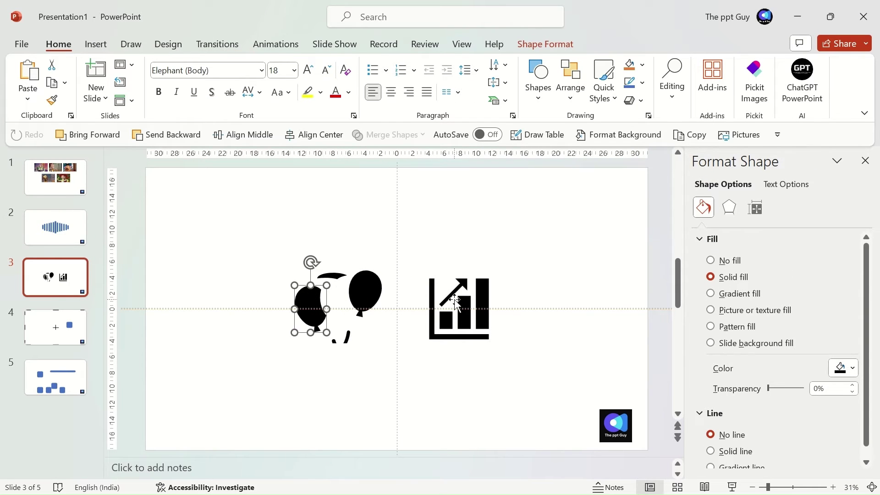
- Ungroup the bar chart icon into shapes and reposition one chart bar
{"action": "left_click", "coordinate": [462, 304]}
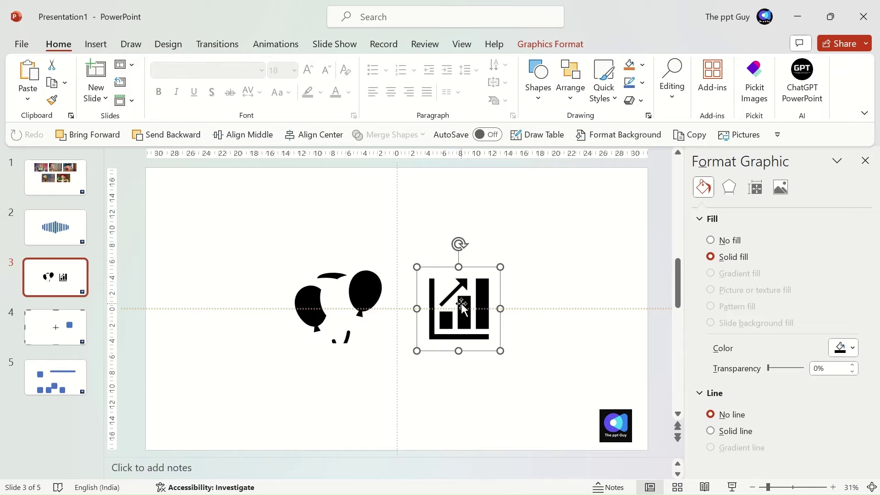
{"action": "right_click", "coordinate": [467, 307]}
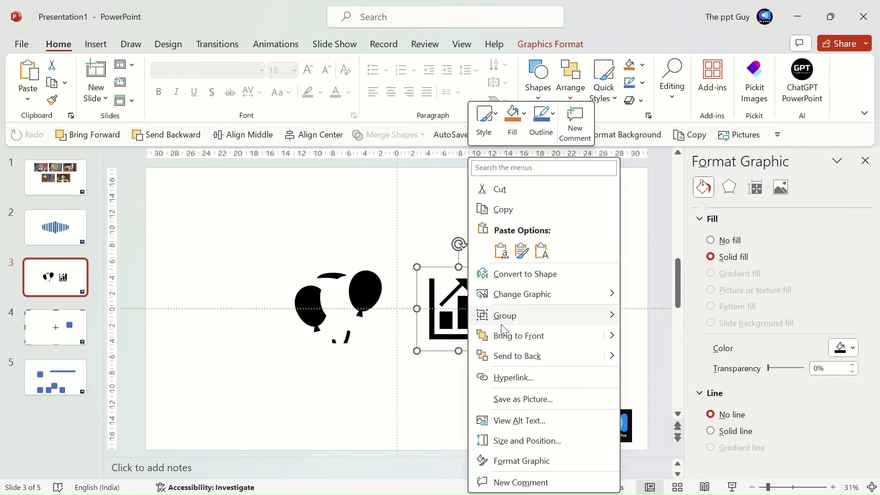
{"action": "mouse_move", "coordinate": [504, 314]}
{"action": "left_click", "coordinate": [641, 356]}
{"action": "left_click", "coordinate": [421, 293]}
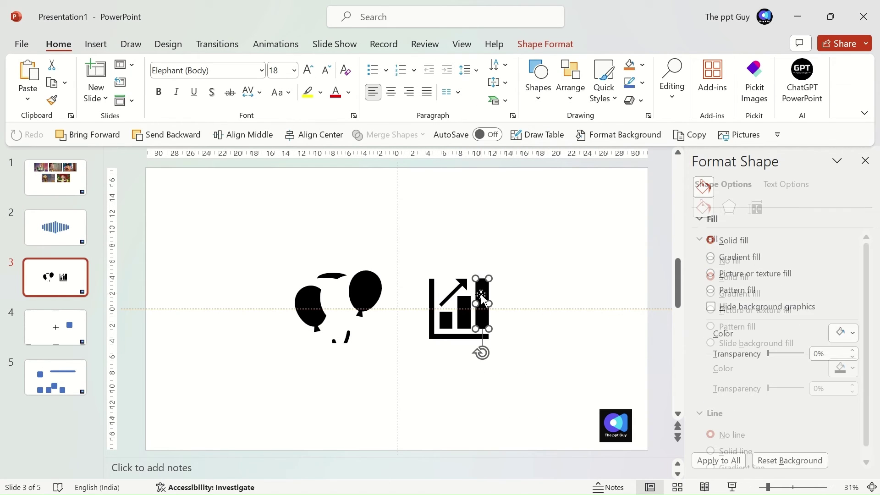
{"action": "left_click_drag", "start_coordinate": [489, 352], "coordinate": [456, 275]}
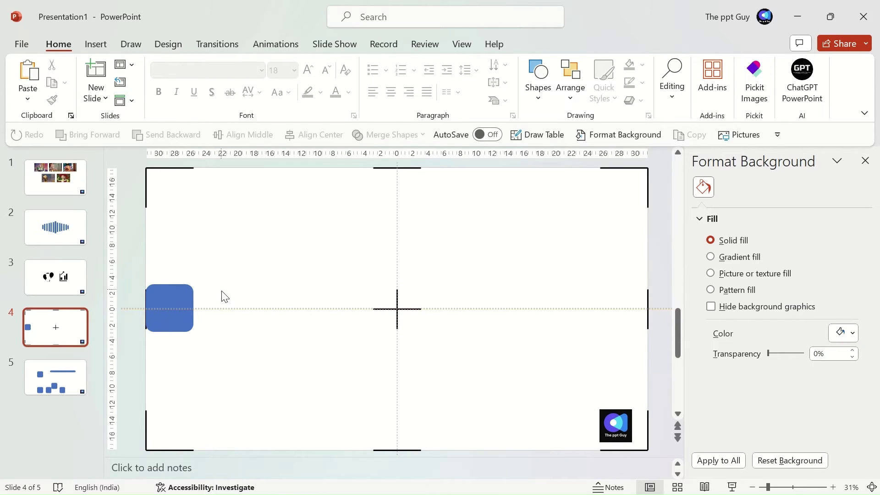
- Set alignment for slide 4's blue square to Align to Slide
{"action": "left_click", "coordinate": [163, 288]}
{"action": "left_click", "coordinate": [548, 45]}
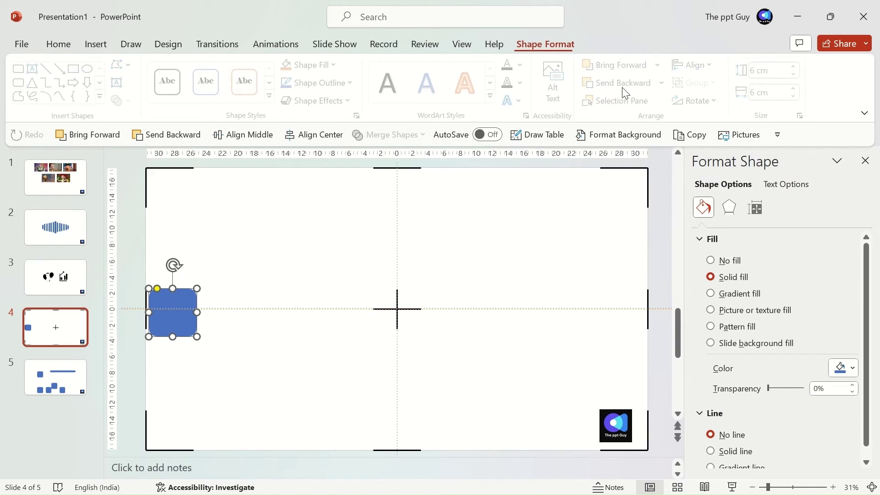
{"action": "left_click", "coordinate": [695, 65]}
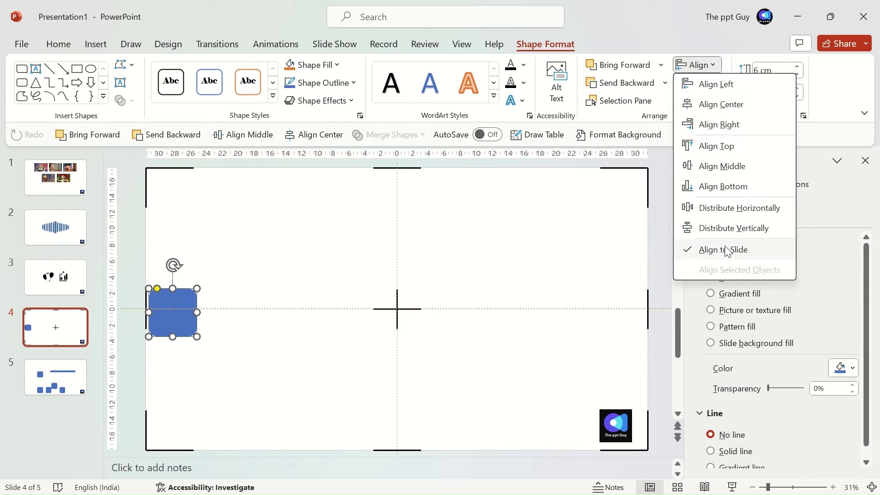
{"action": "left_click", "coordinate": [725, 250]}
{"action": "left_click", "coordinate": [695, 65]}
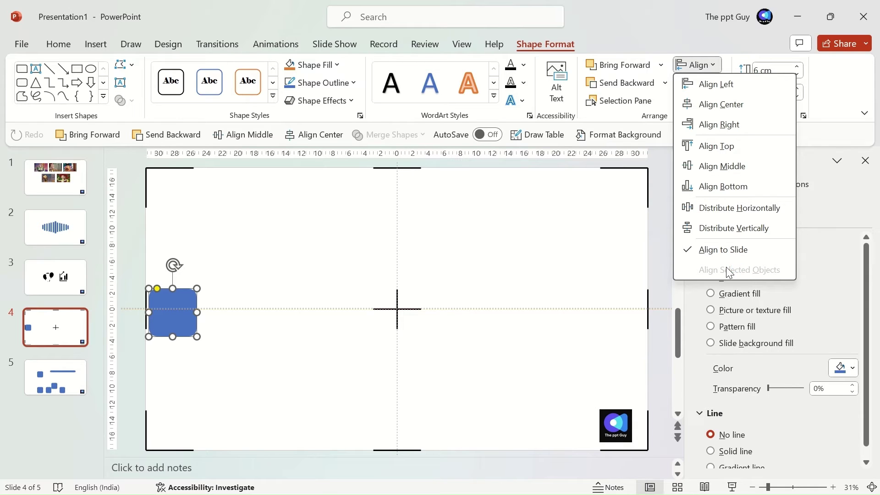
{"action": "left_click", "coordinate": [726, 252]}
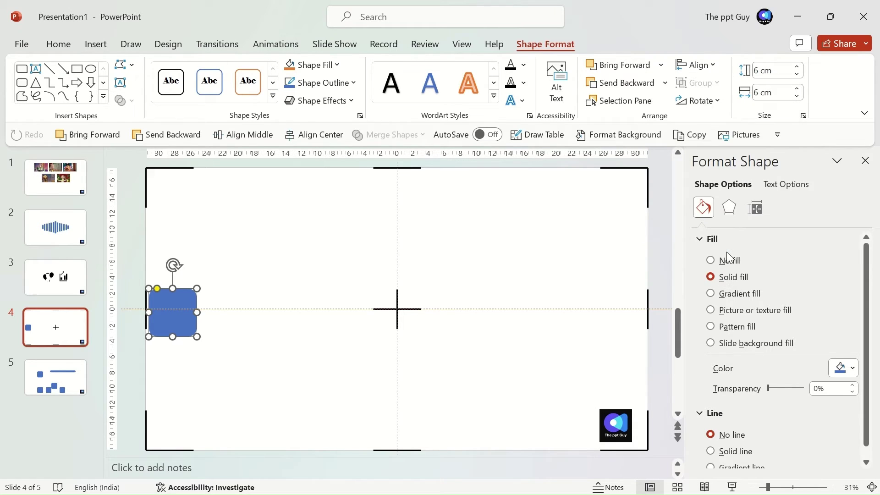
- Move the blue square, then centre it horizontally and vertically on the slide
{"action": "left_click", "coordinate": [186, 297]}
{"action": "left_click_drag", "start_coordinate": [186, 297], "coordinate": [221, 289]}
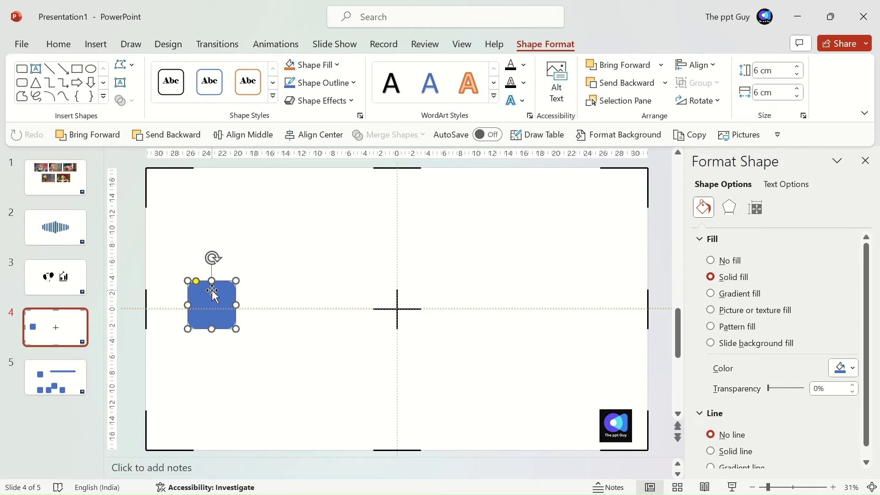
{"action": "left_click", "coordinate": [310, 137]}
{"action": "left_click", "coordinate": [263, 142]}
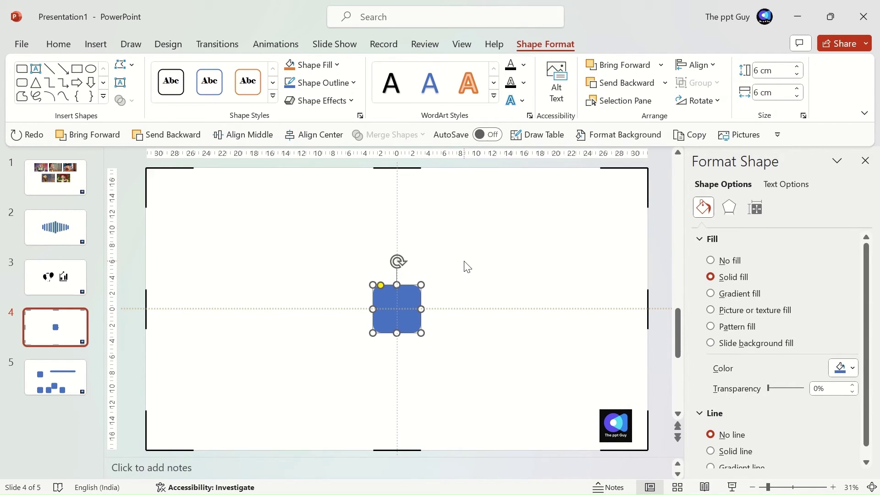
- Align the square to the slide's left edge, then to its top edge
{"action": "left_click", "coordinate": [697, 65]}
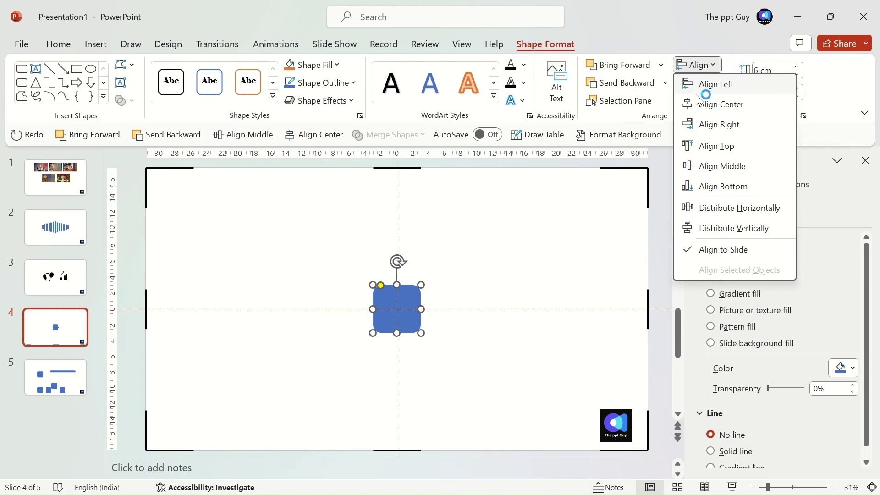
{"action": "left_click", "coordinate": [698, 87]}
{"action": "left_click", "coordinate": [697, 65]}
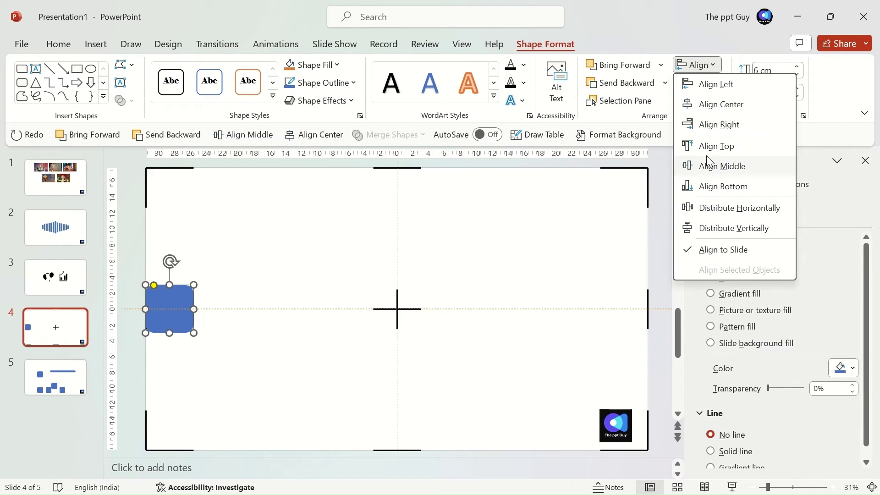
{"action": "left_click", "coordinate": [716, 146]}
{"action": "left_click", "coordinate": [571, 238]}
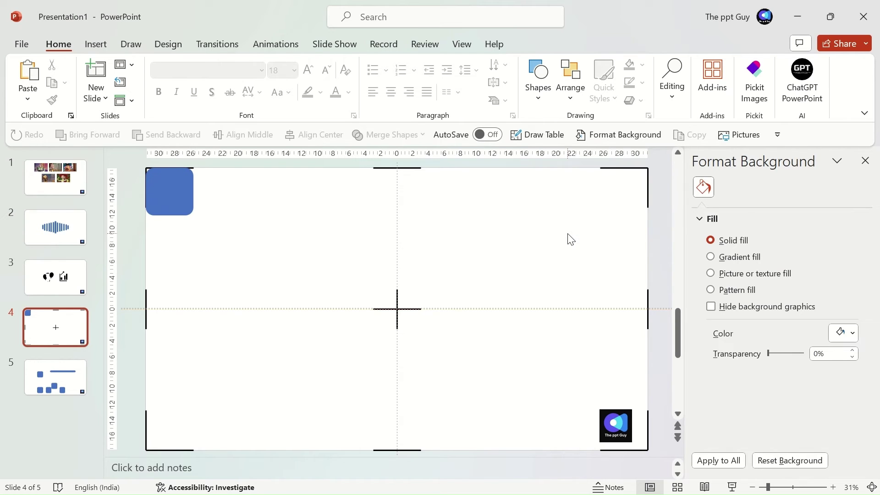
- Centre the square and align it to the slide's bottom edge, then go to slide 5
{"action": "left_click", "coordinate": [188, 178]}
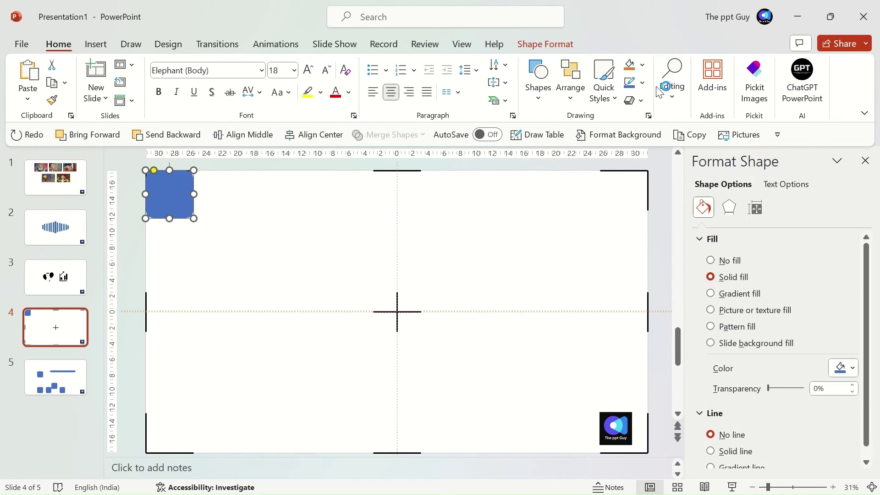
{"action": "left_click", "coordinate": [318, 137]}
{"action": "left_click", "coordinate": [546, 44]}
{"action": "left_click", "coordinate": [697, 65]}
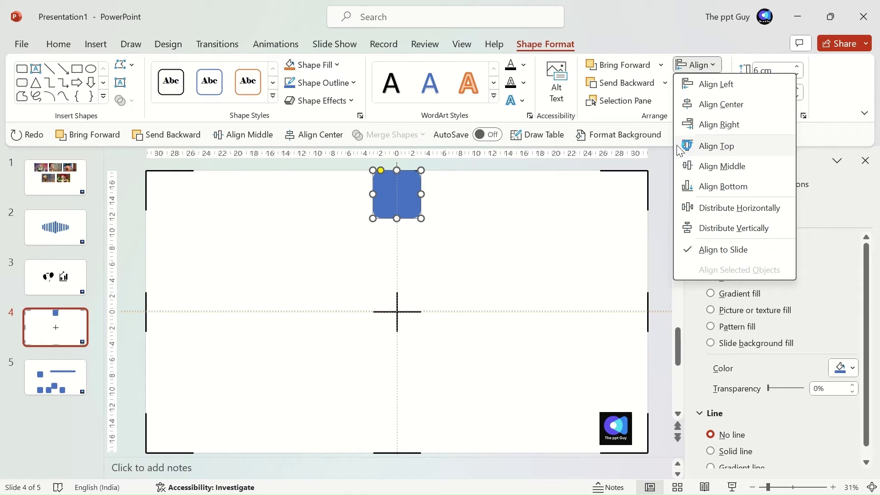
{"action": "left_click", "coordinate": [722, 187]}
{"action": "left_click", "coordinate": [546, 271]}
{"action": "left_click", "coordinate": [51, 376]}
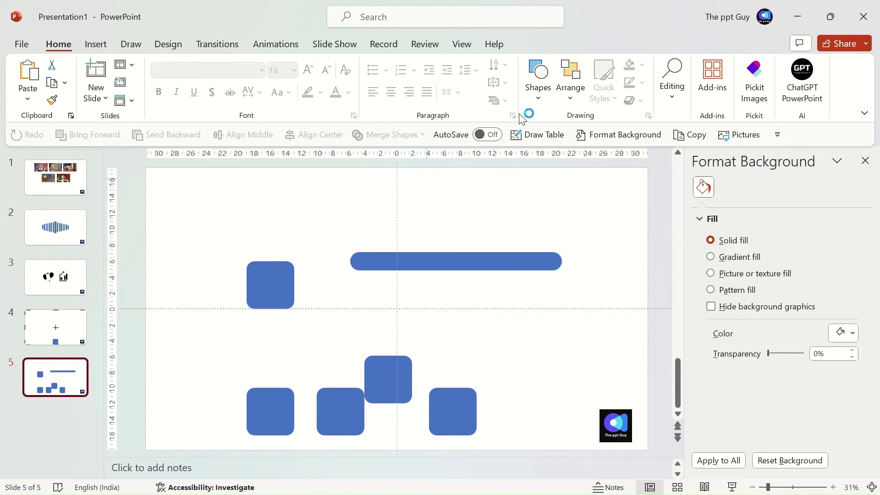
- Select the long bar and left square and switch alignment to Align Selected Objects
{"action": "left_click", "coordinate": [256, 300]}
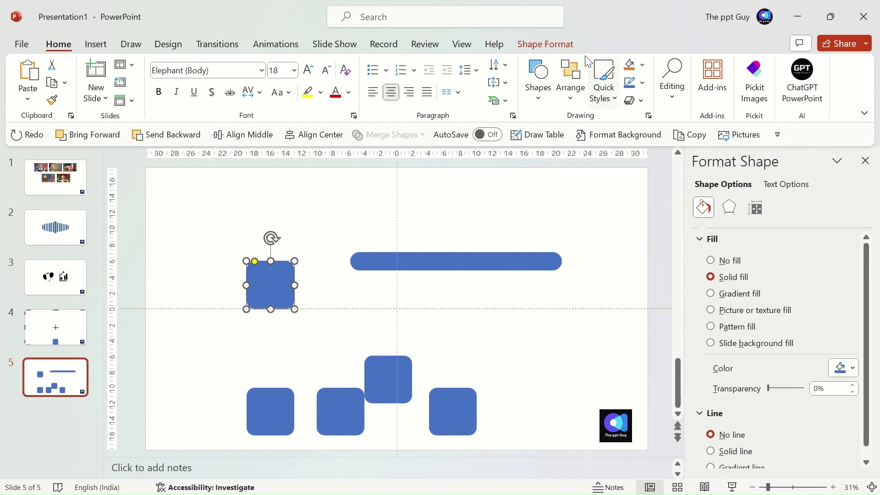
{"action": "left_click", "coordinate": [545, 44]}
{"action": "left_click", "coordinate": [696, 64]}
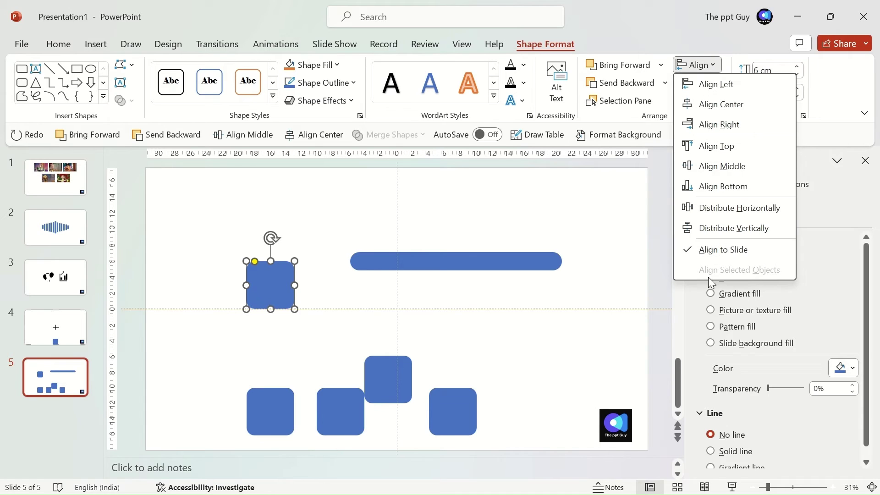
{"action": "left_click", "coordinate": [577, 293]}
{"action": "left_click", "coordinate": [472, 262]}
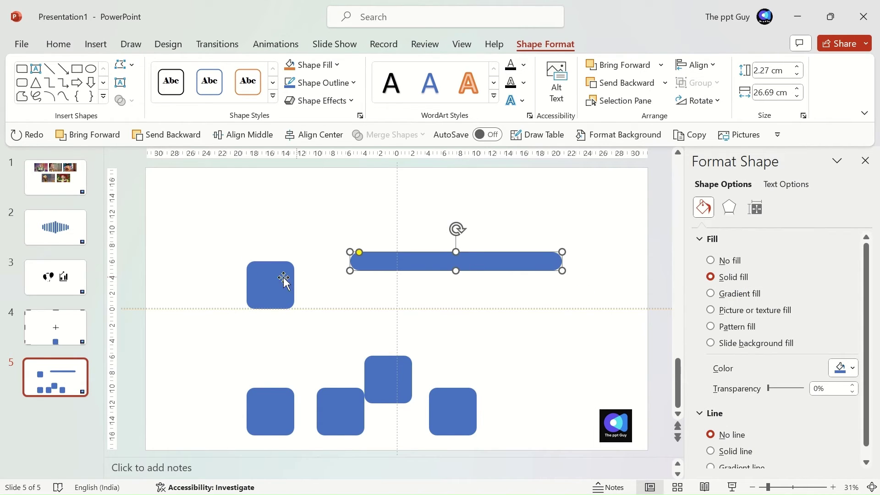
{"action": "left_click", "coordinate": [269, 282], "text": "shift"}
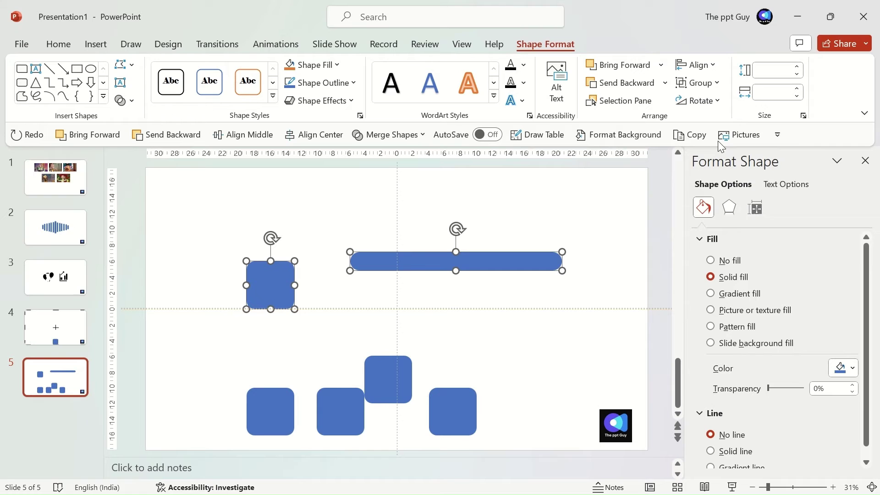
{"action": "left_click", "coordinate": [696, 64]}
{"action": "left_click", "coordinate": [720, 270]}
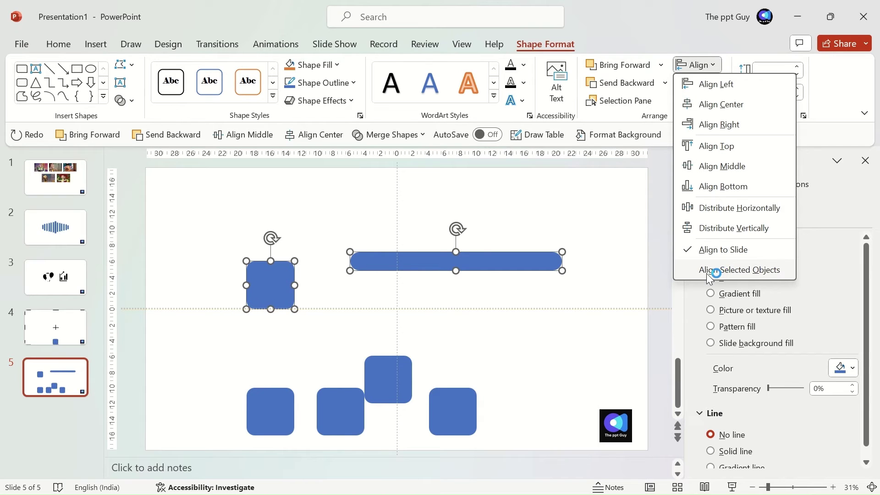
{"action": "left_click", "coordinate": [610, 275]}
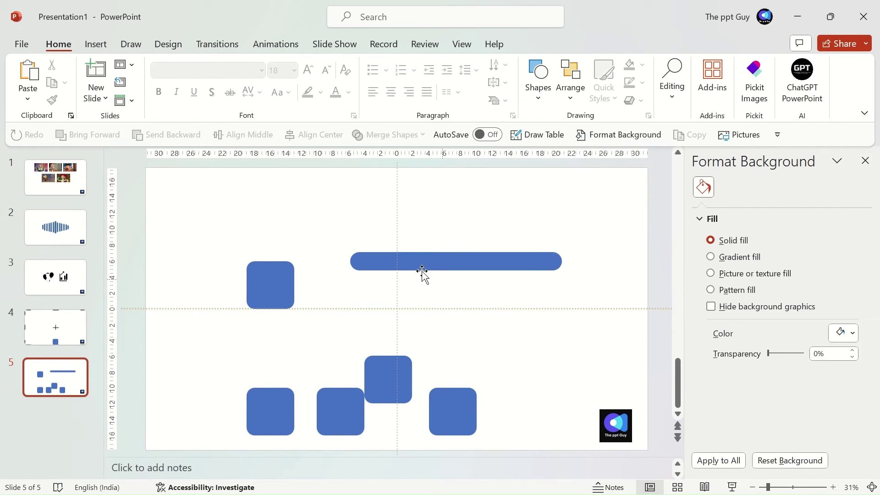
- Top-align the left square with the long bar
{"action": "left_click", "coordinate": [281, 287]}
{"action": "left_click", "coordinate": [457, 260], "text": "shift"}
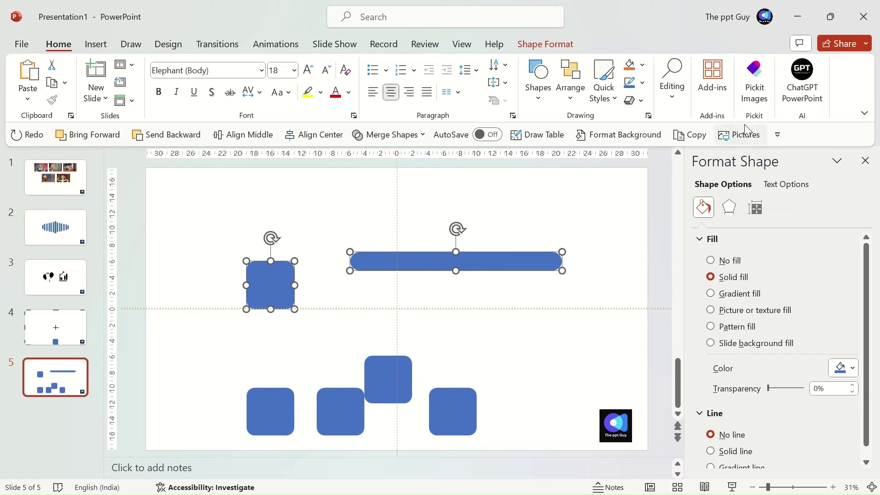
{"action": "left_click", "coordinate": [565, 46]}
{"action": "left_click", "coordinate": [694, 65]}
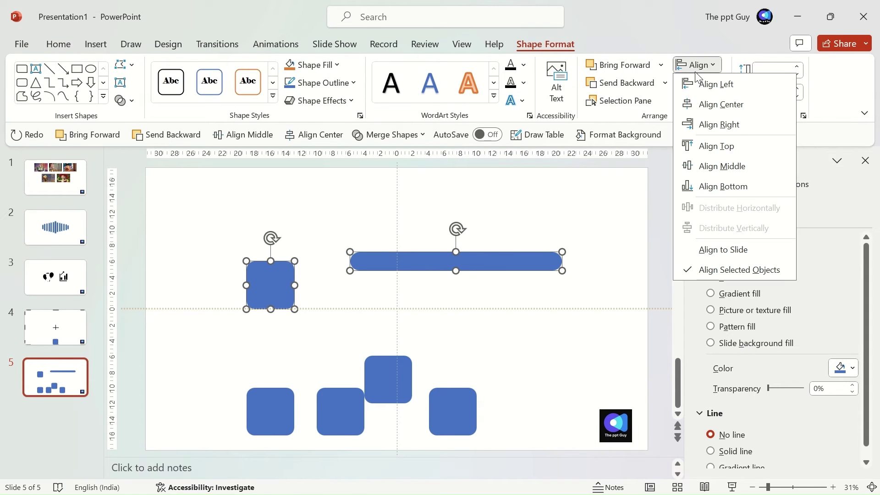
{"action": "left_click", "coordinate": [697, 147]}
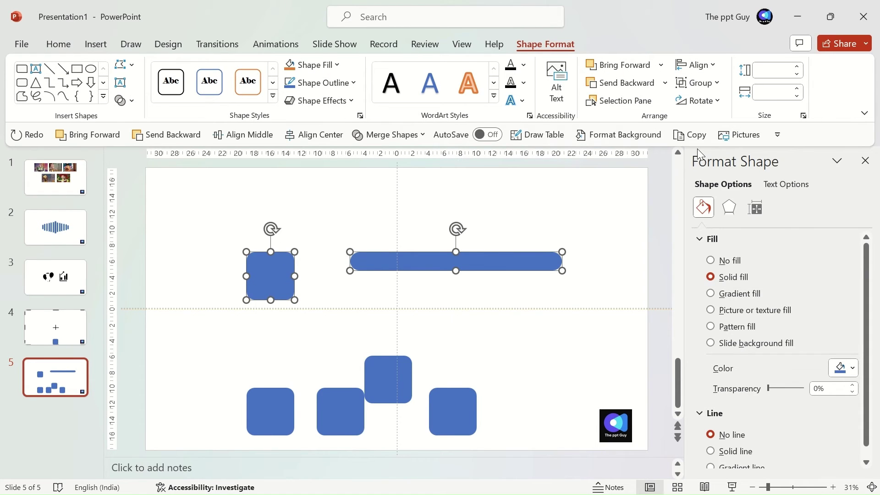
{"action": "left_click", "coordinate": [596, 232]}
- Bottom-align the long bar with the left square
{"action": "left_click", "coordinate": [398, 263]}
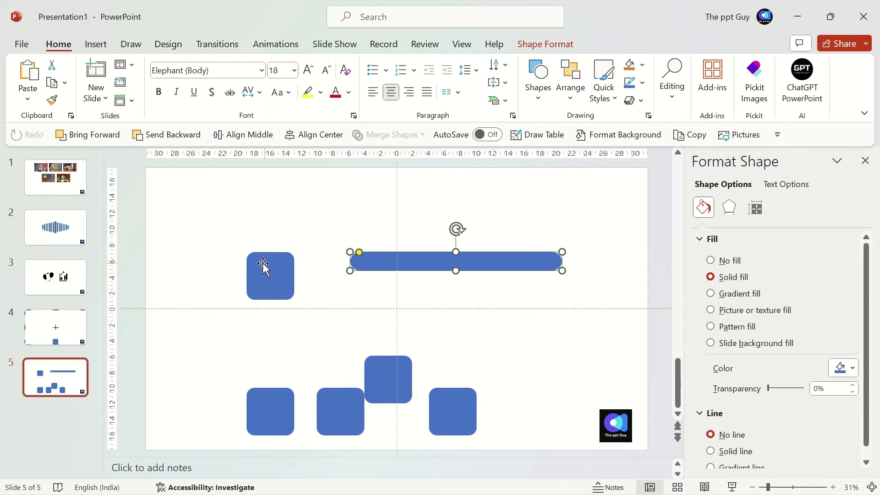
{"action": "left_click", "coordinate": [263, 264], "text": "shift"}
{"action": "left_click", "coordinate": [568, 44]}
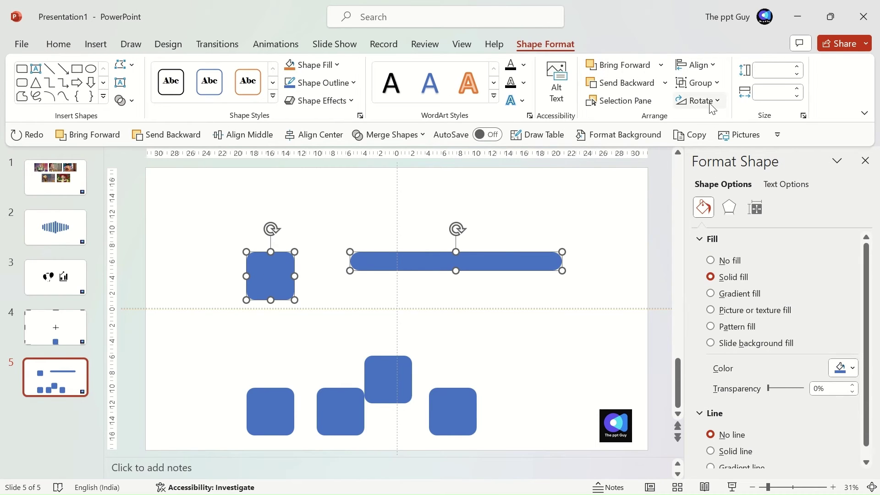
{"action": "left_click", "coordinate": [697, 65]}
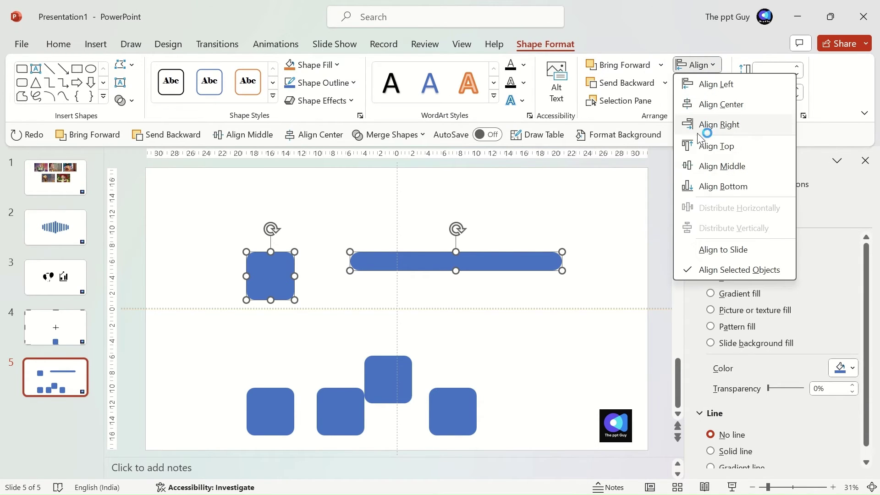
{"action": "left_click", "coordinate": [711, 188]}
{"action": "left_click", "coordinate": [592, 248]}
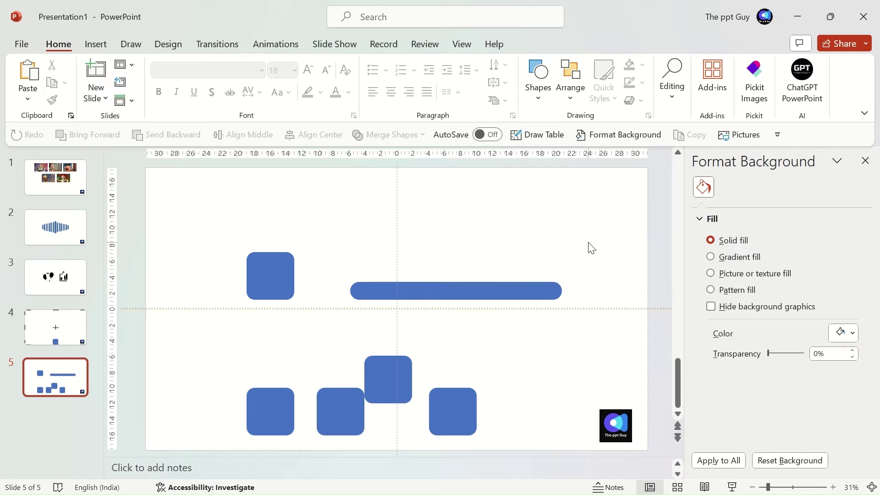
- Align the four bottom squares to the same middle height
{"action": "left_click_drag", "start_coordinate": [196, 336], "coordinate": [503, 460]}
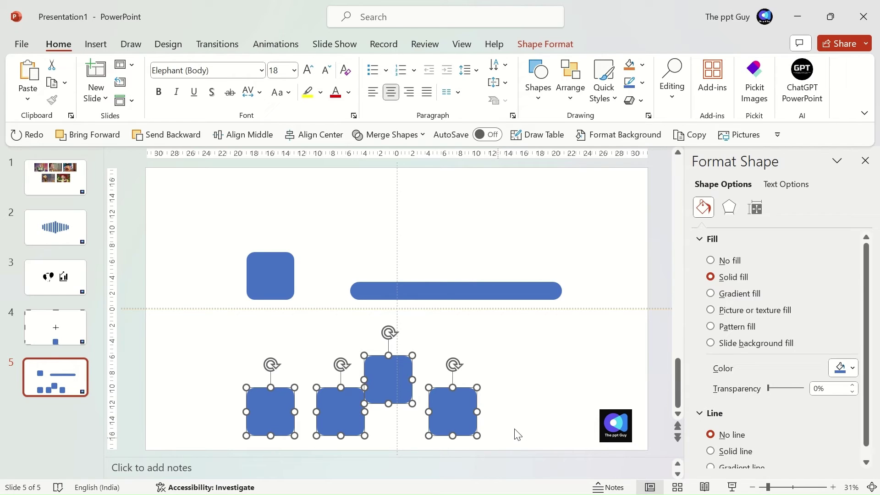
{"action": "left_click", "coordinate": [248, 137]}
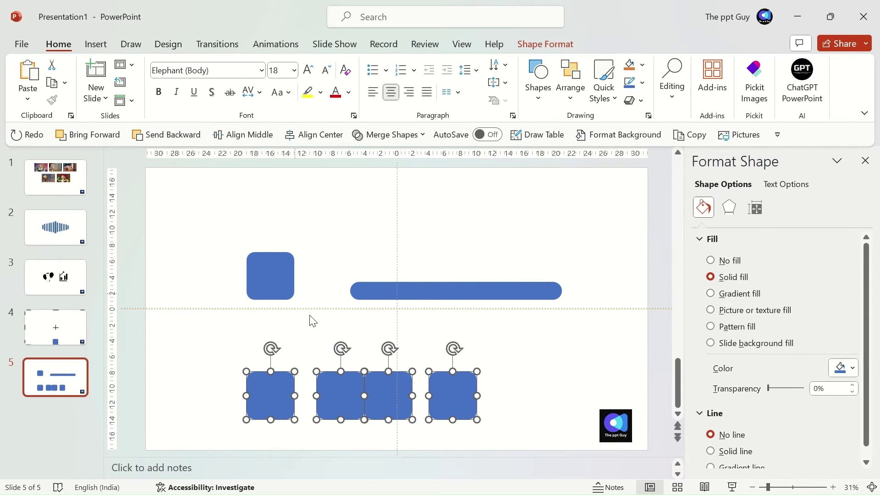
{"action": "left_click", "coordinate": [517, 391]}
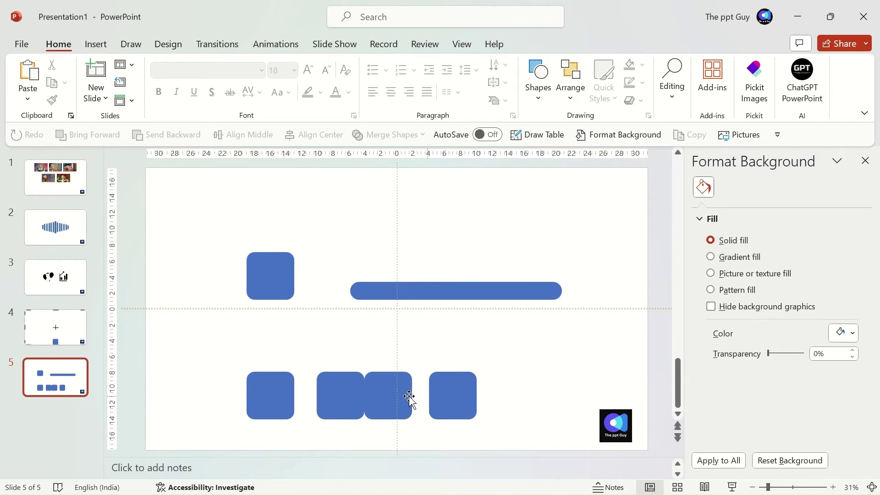
- Distribute the four bottom squares evenly across horizontally
{"action": "left_click_drag", "start_coordinate": [223, 352], "coordinate": [494, 444]}
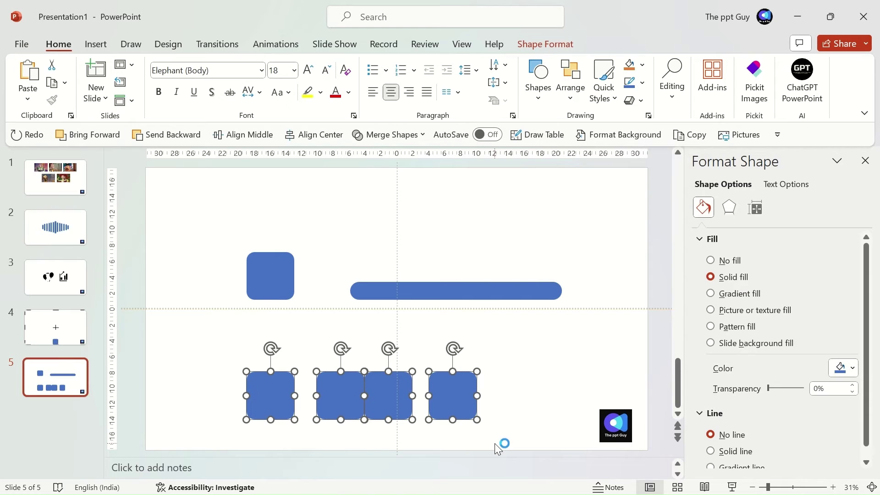
{"action": "left_click", "coordinate": [543, 44]}
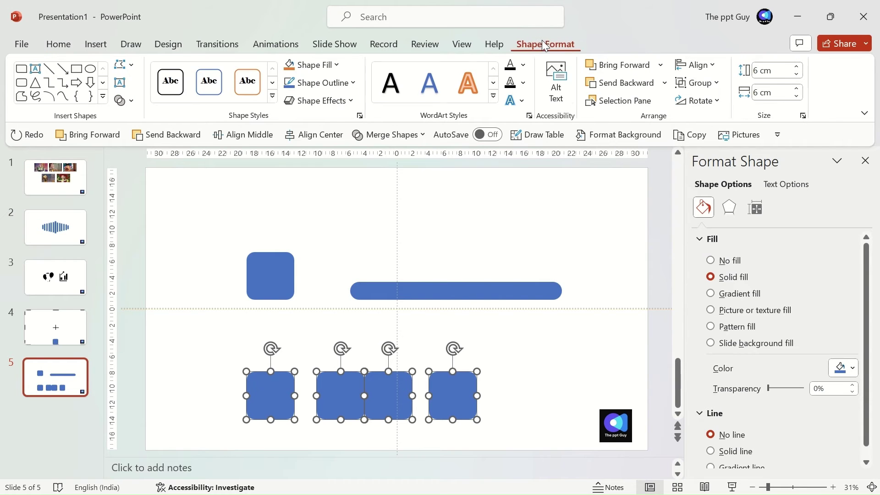
{"action": "left_click", "coordinate": [711, 72]}
{"action": "left_click", "coordinate": [715, 206]}
{"action": "left_click", "coordinate": [548, 384]}
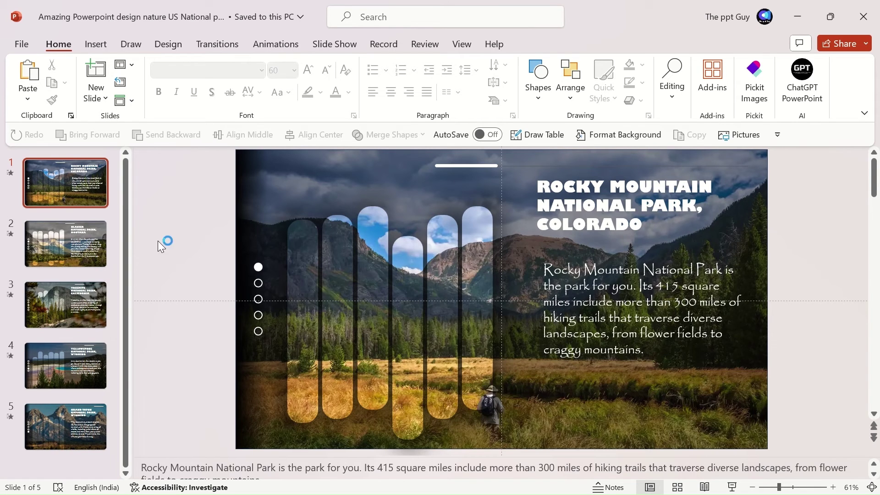
- Browse slides 2, 3, Yellowstone and Glacier, then return to Rocky Mountain
{"action": "left_click", "coordinate": [65, 246]}
{"action": "left_click", "coordinate": [60, 320]}
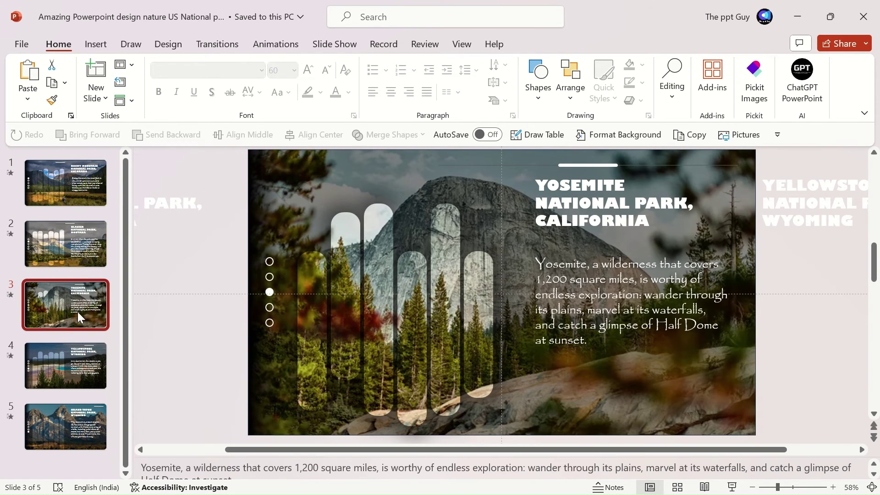
{"action": "left_click", "coordinate": [69, 356]}
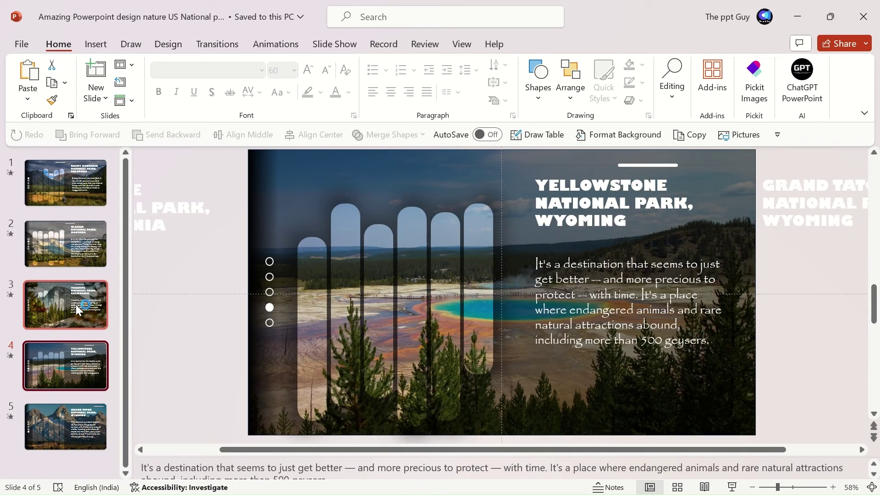
{"action": "left_click", "coordinate": [65, 253]}
{"action": "left_click", "coordinate": [70, 200]}
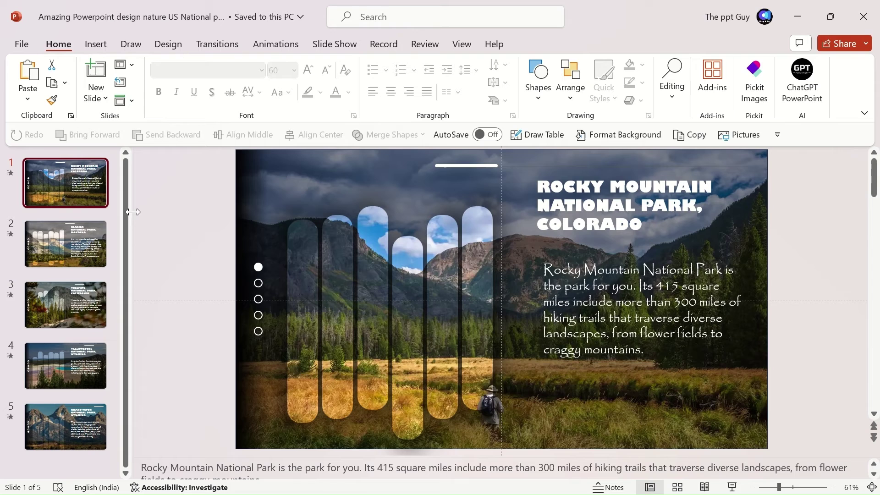
- Cycle through Outline, Slide Sorter, Notes Page and Normal views, ending in Outline view
{"action": "left_click", "coordinate": [462, 44]}
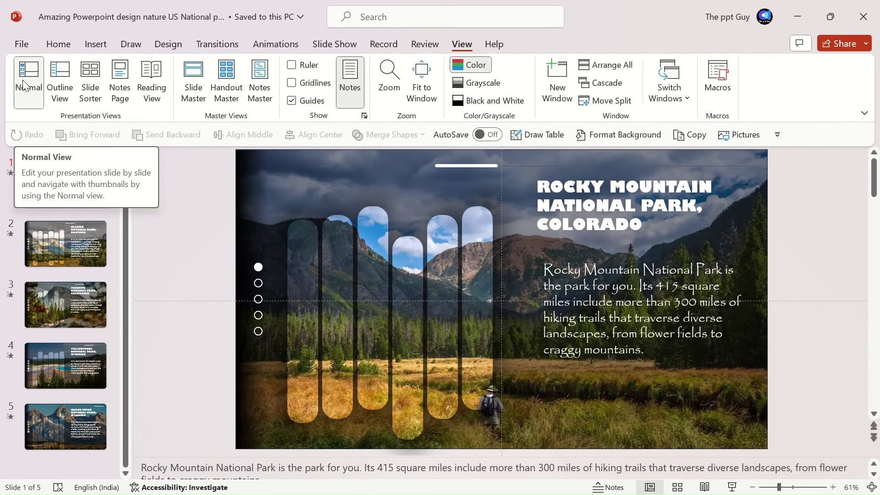
{"action": "left_click", "coordinate": [51, 73]}
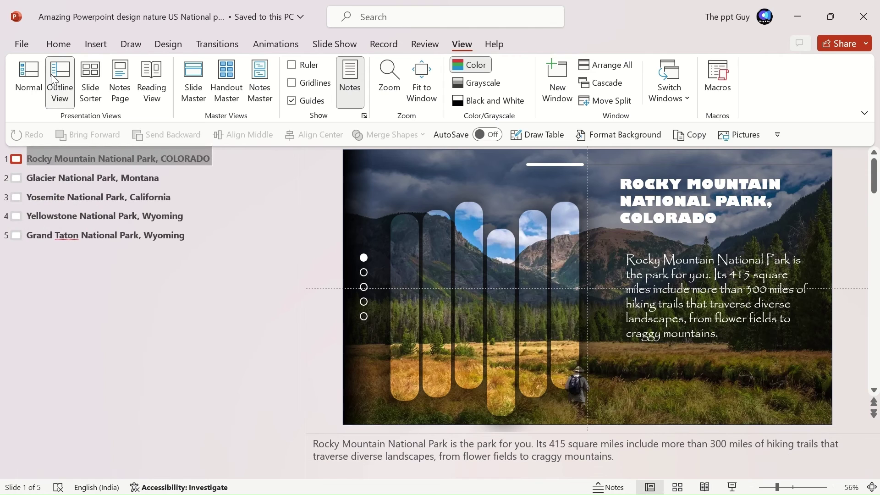
{"action": "left_click", "coordinate": [95, 89]}
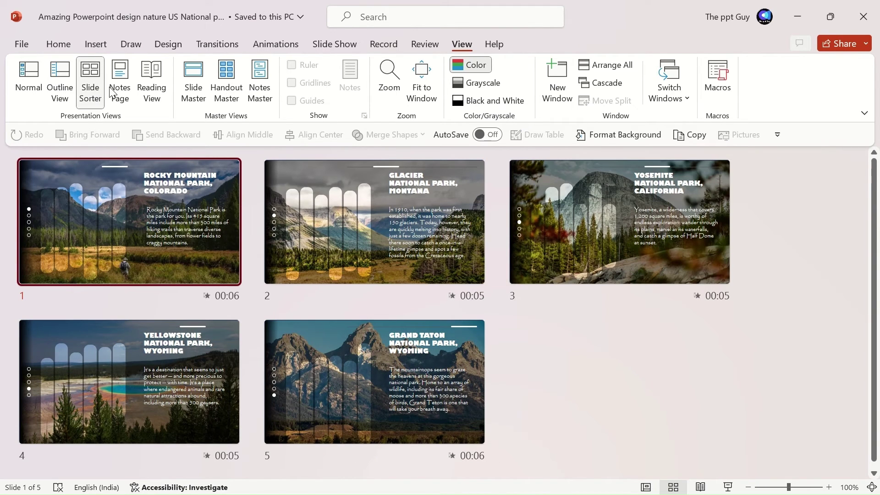
{"action": "left_click", "coordinate": [120, 75]}
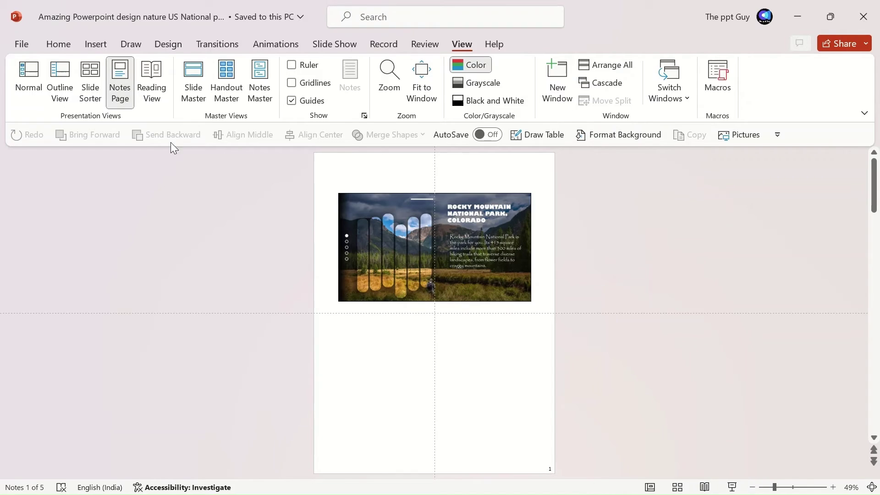
{"action": "left_click", "coordinate": [32, 84]}
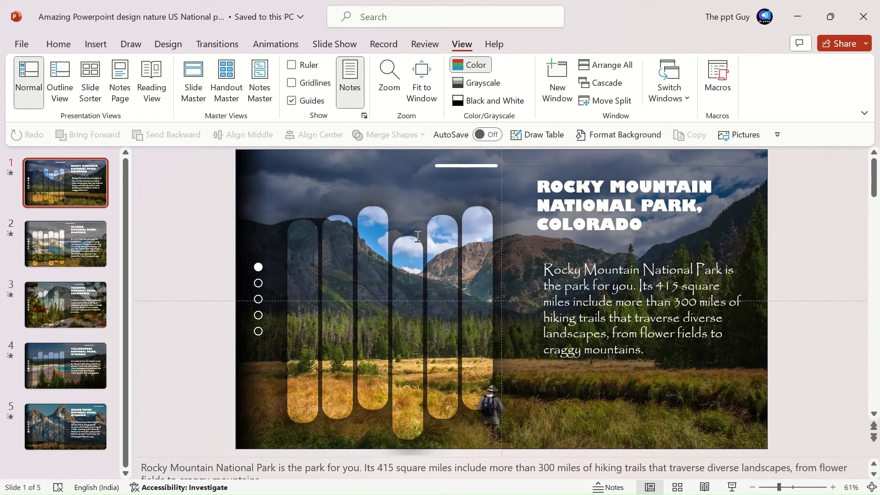
{"action": "left_click", "coordinate": [60, 82]}
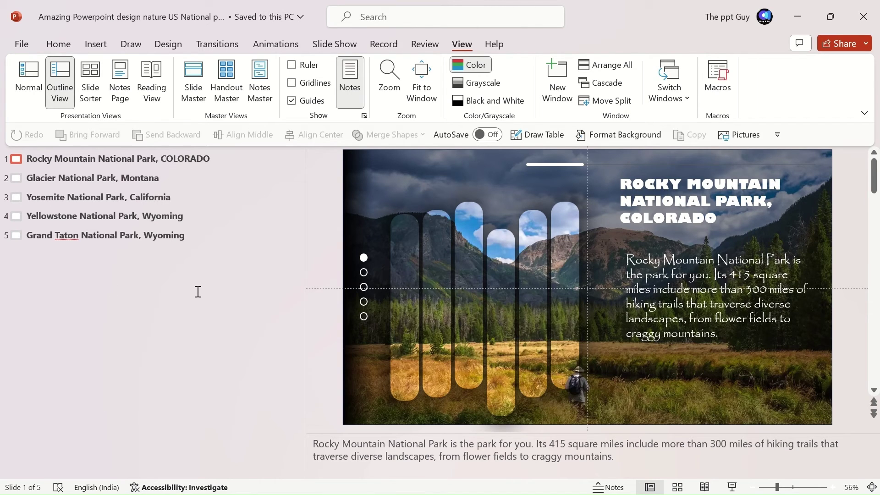
- Move up the outline titles past Glacier to Rocky Mountain on slide 1
{"action": "left_click", "coordinate": [134, 216]}
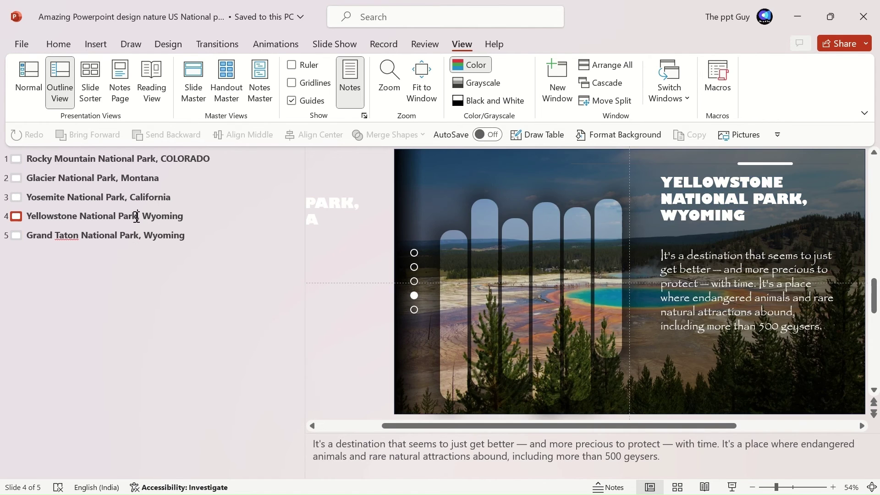
{"action": "left_click", "coordinate": [132, 198]}
{"action": "left_click", "coordinate": [138, 181]}
{"action": "left_click", "coordinate": [144, 158]}
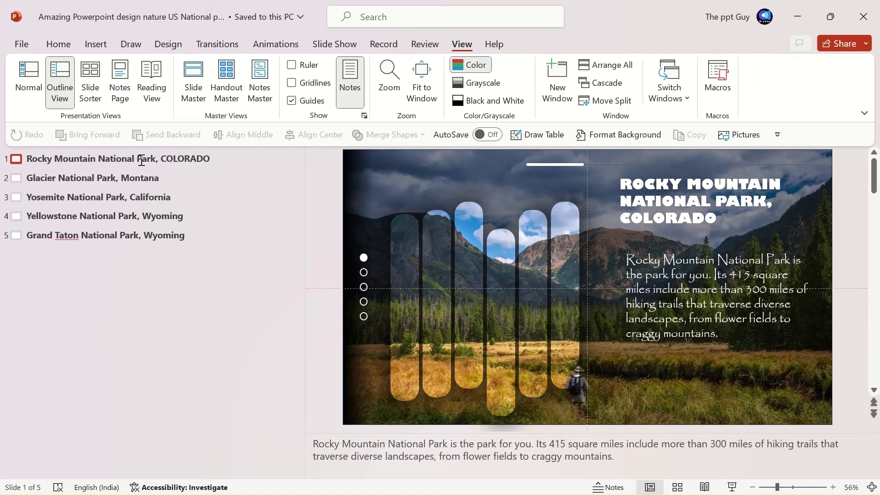
- In Slide Sorter, drag thumbnails so Grand Teton is first and Rocky Mountain is slide 5
{"action": "left_click", "coordinate": [87, 75]}
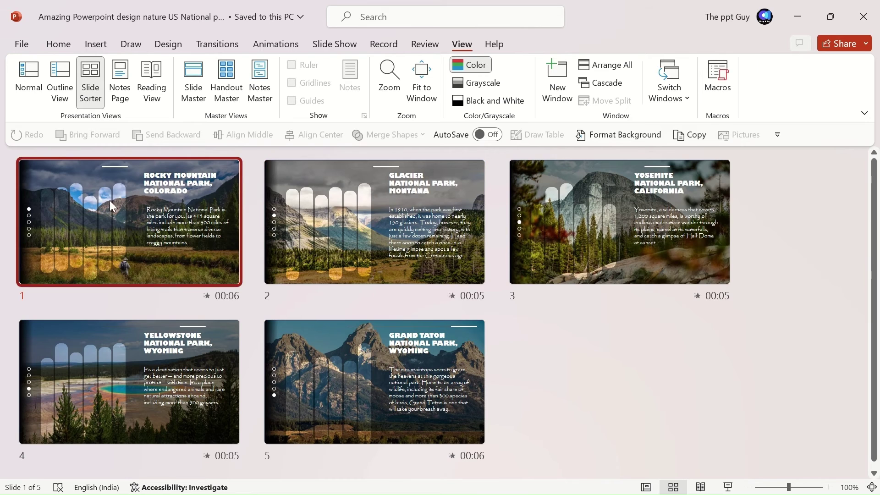
{"action": "left_click_drag", "start_coordinate": [112, 206], "coordinate": [493, 321]}
{"action": "left_click_drag", "start_coordinate": [366, 237], "coordinate": [165, 373]}
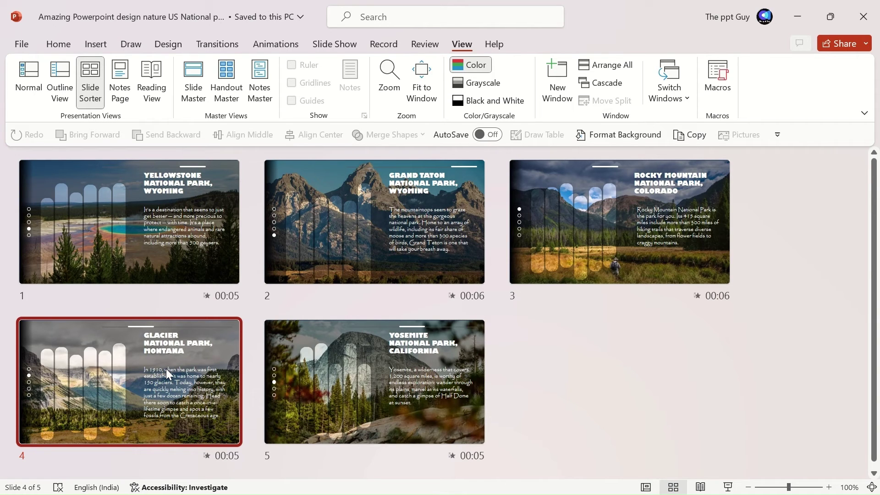
{"action": "left_click_drag", "start_coordinate": [186, 240], "coordinate": [499, 379]}
{"action": "left_click_drag", "start_coordinate": [435, 262], "coordinate": [427, 391]}
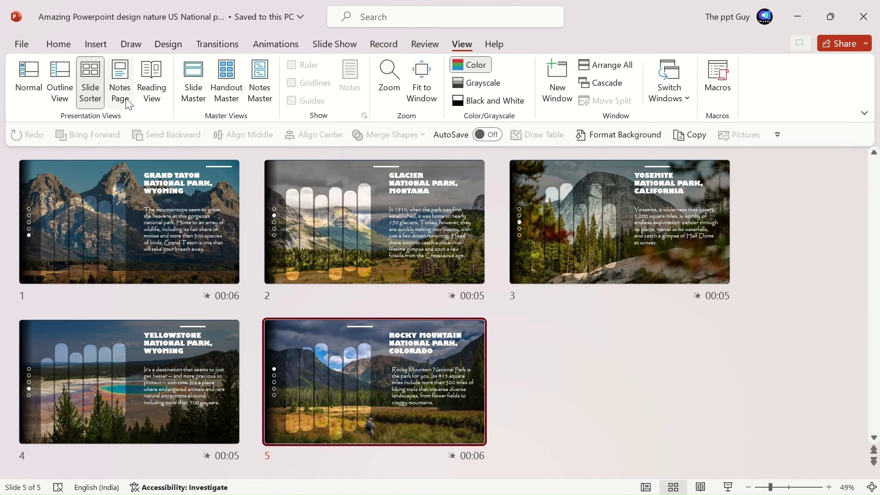
- Type a Rocky Mountain National Park speaker note on slide 5, then switch to Reading View
{"action": "left_click", "coordinate": [120, 81]}
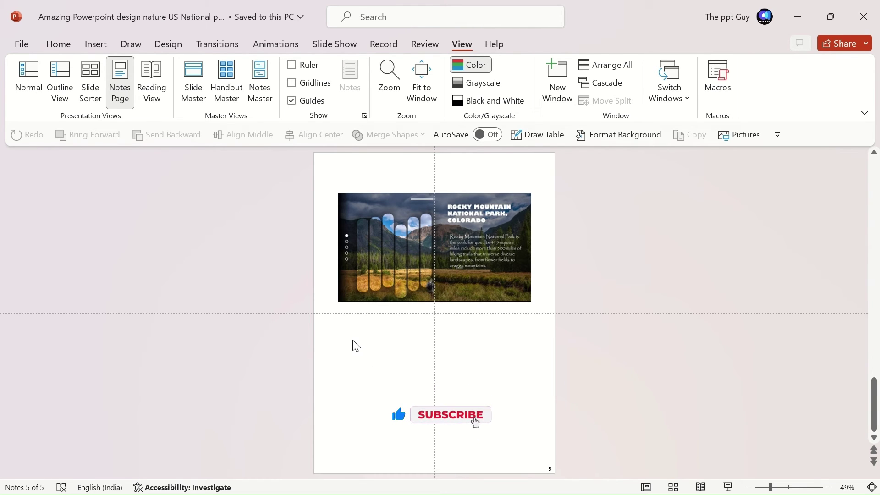
{"action": "left_click", "coordinate": [381, 334]}
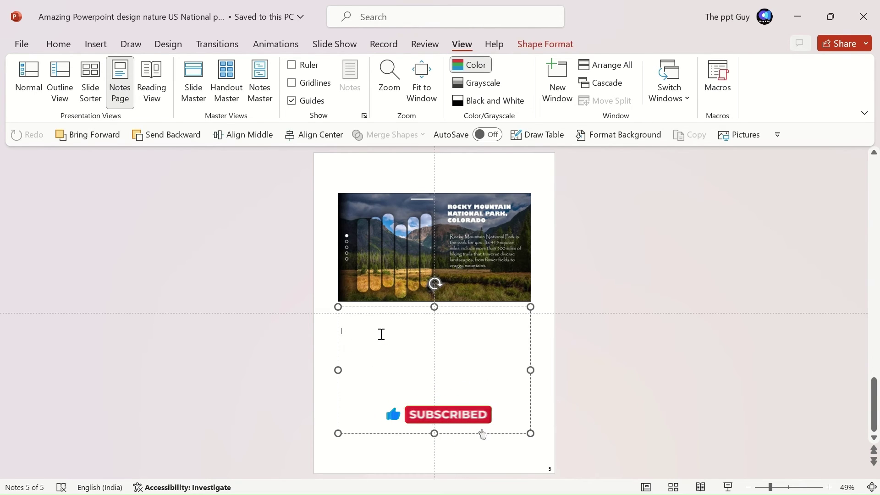
{"action": "type", "text": "Rocky"}
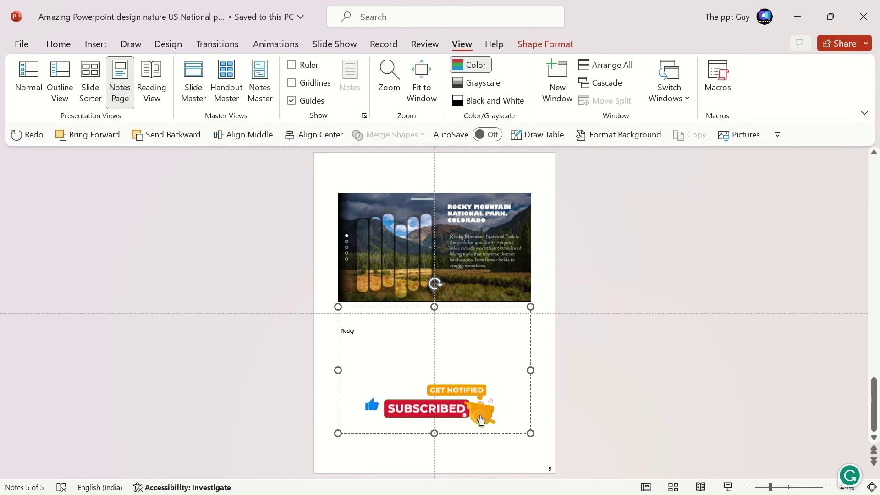
{"action": "type", "text": " Road Moun"}
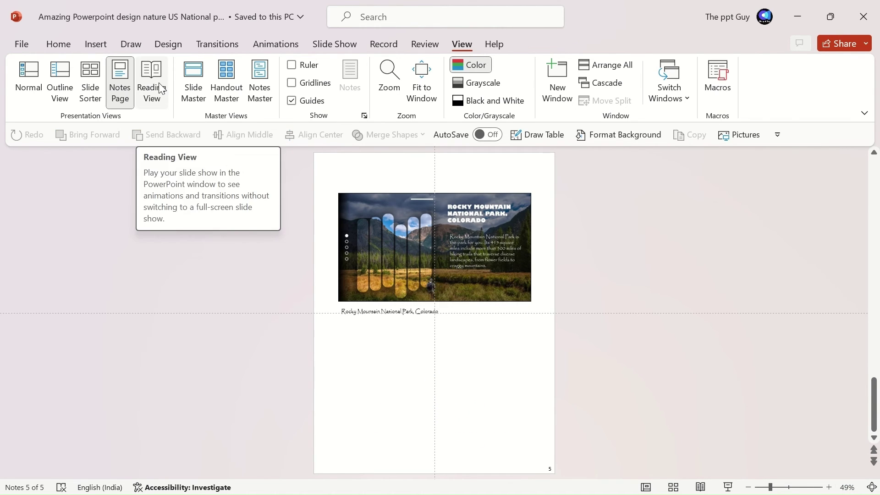
{"action": "left_click", "coordinate": [151, 82]}
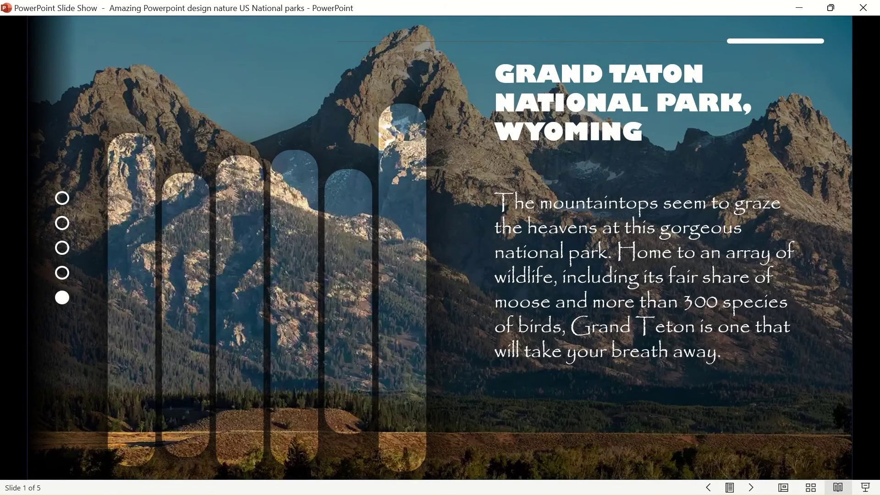
- Exit Reading View to Normal and start the slide show from slide 5 with Shift+F5
{"action": "left_click", "coordinate": [189, 414]}
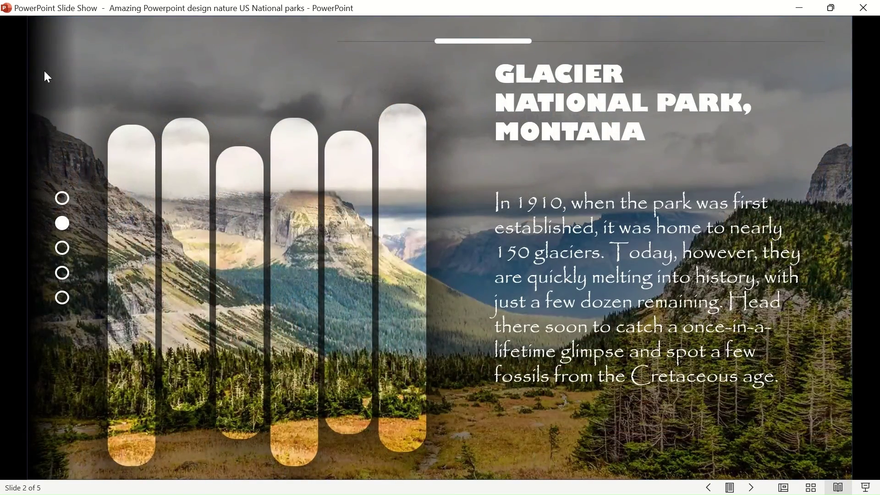
{"action": "key", "text": "Escape"}
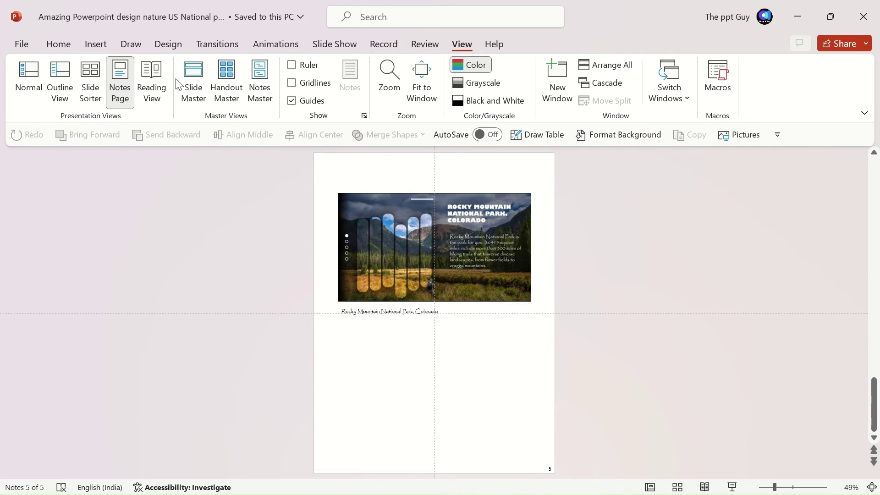
{"action": "left_click", "coordinate": [37, 79]}
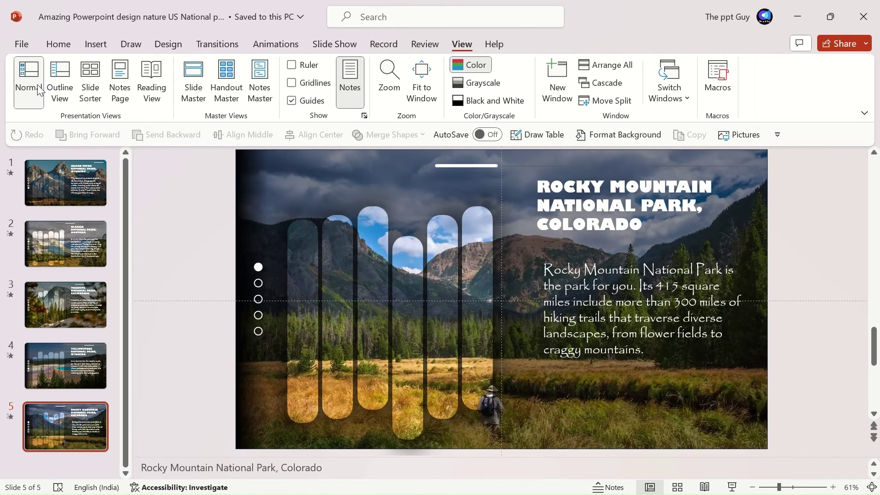
{"action": "key", "text": "shift+F5"}
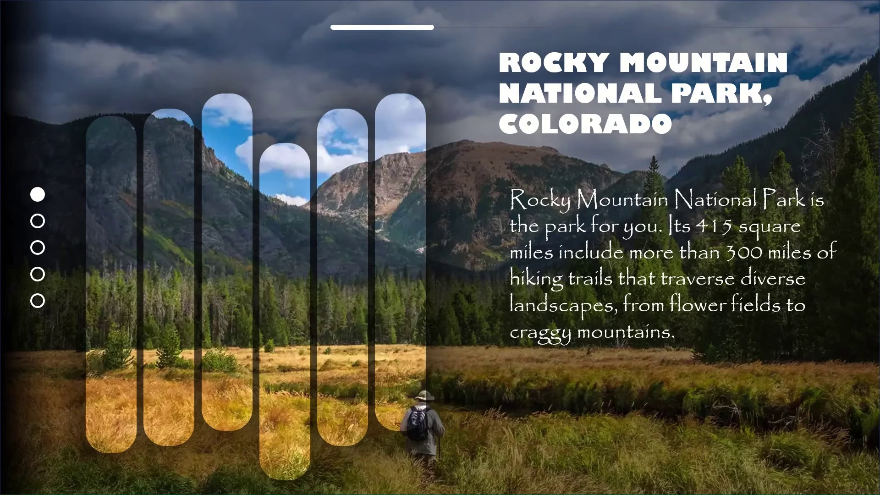
- Switch the running show to Presenter View and advance to the Rocky Mountain slide
{"action": "right_click", "coordinate": [223, 218]}
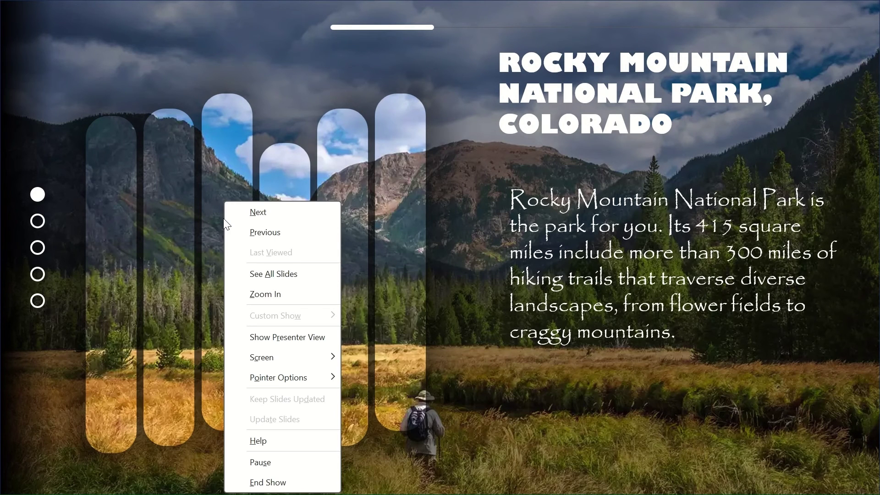
{"action": "left_click", "coordinate": [275, 339]}
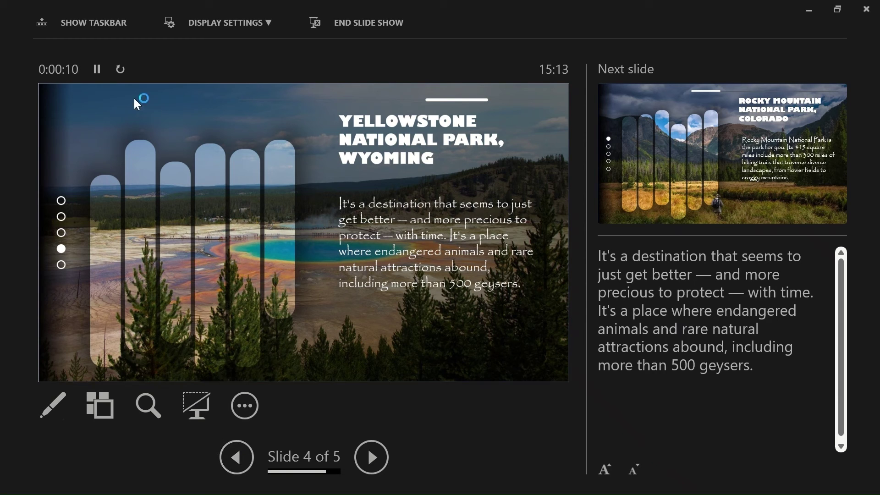
{"action": "left_click", "coordinate": [76, 84]}
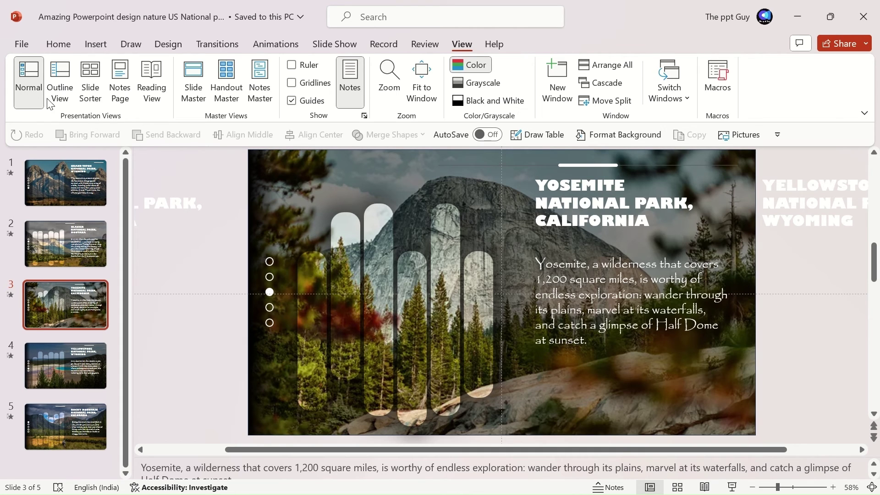
- Start Save As to this PC via Browse and open the Save as type format list
{"action": "left_click", "coordinate": [22, 44]}
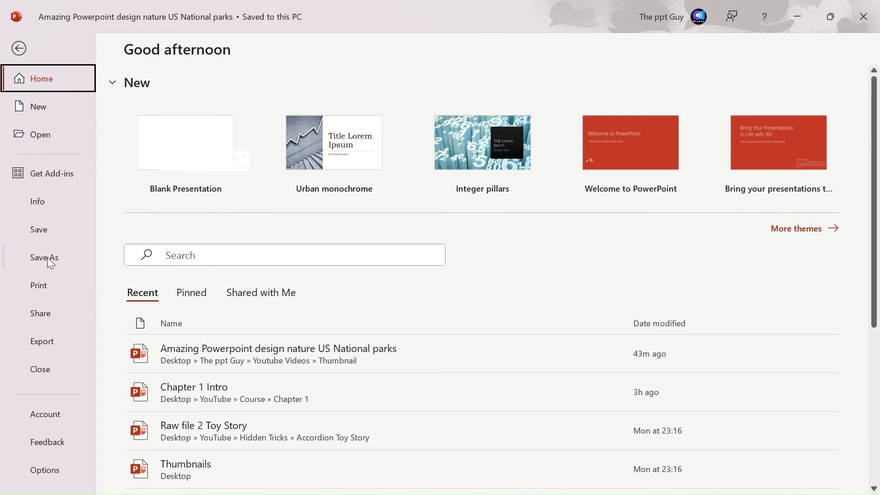
{"action": "left_click", "coordinate": [49, 260]}
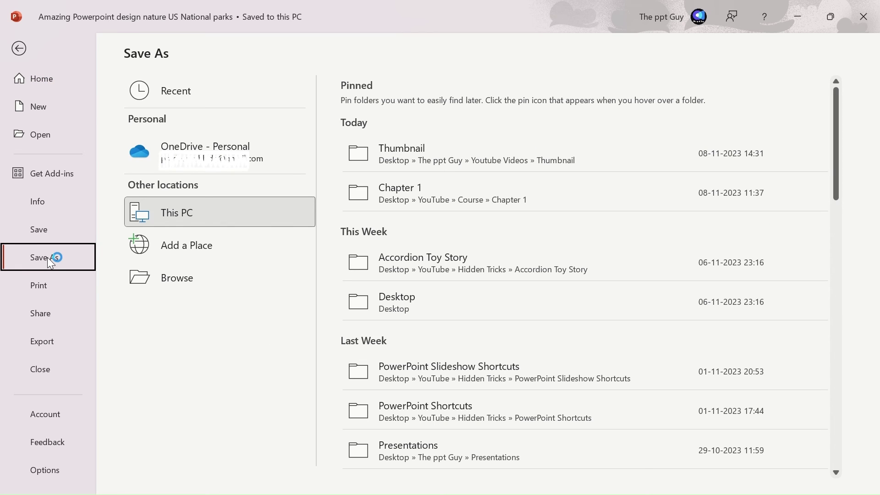
{"action": "left_click", "coordinate": [188, 277]}
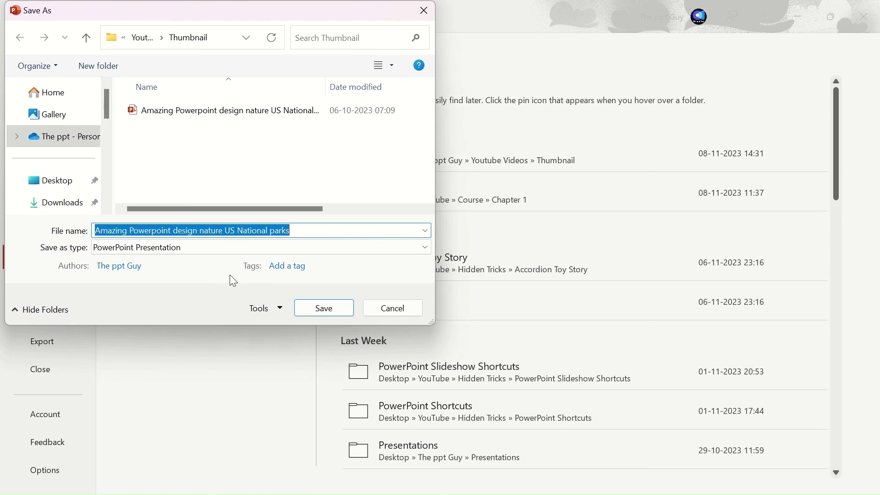
{"action": "left_click", "coordinate": [415, 255]}
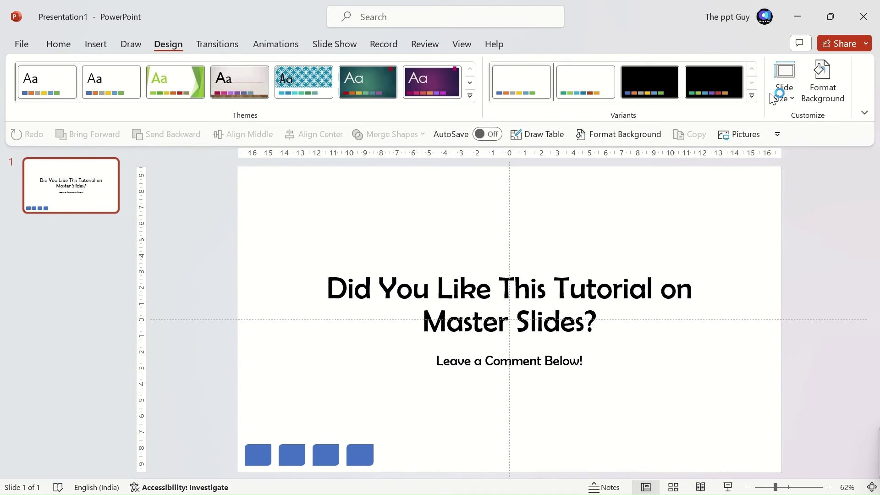
{"action": "left_click", "coordinate": [786, 88]}
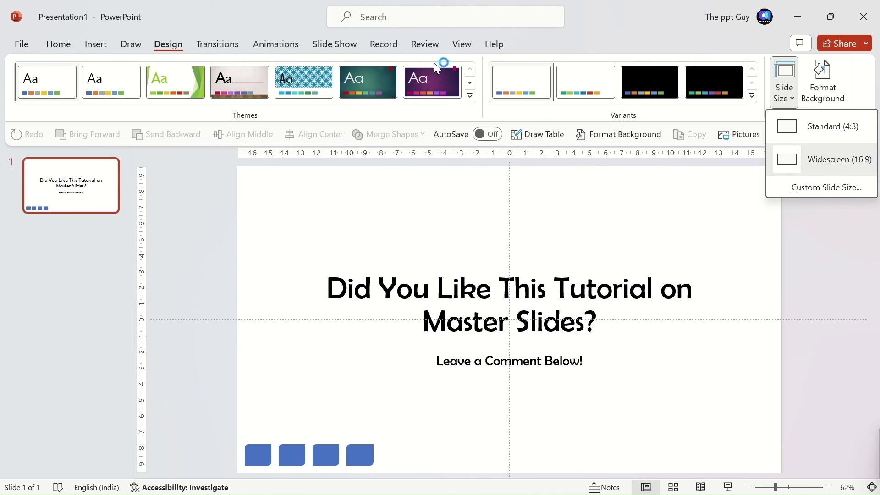
{"action": "left_click", "coordinate": [431, 45]}
{"action": "left_click", "coordinate": [461, 45]}
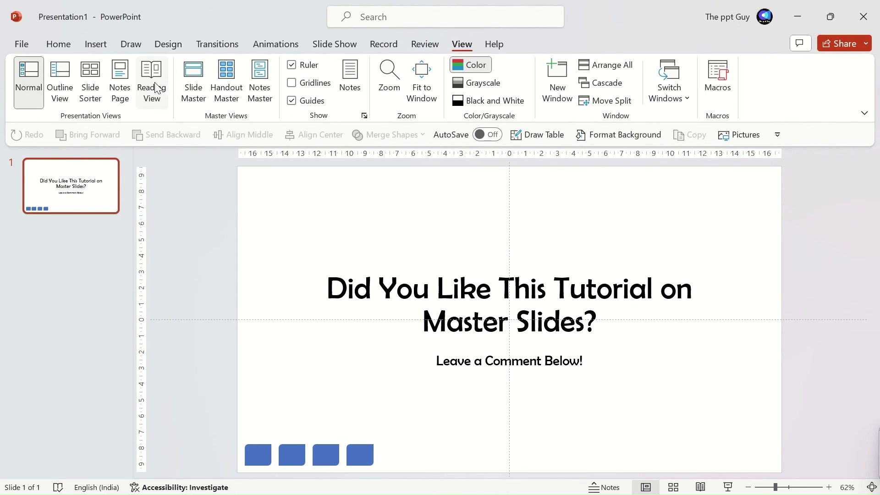
{"action": "left_click", "coordinate": [193, 82]}
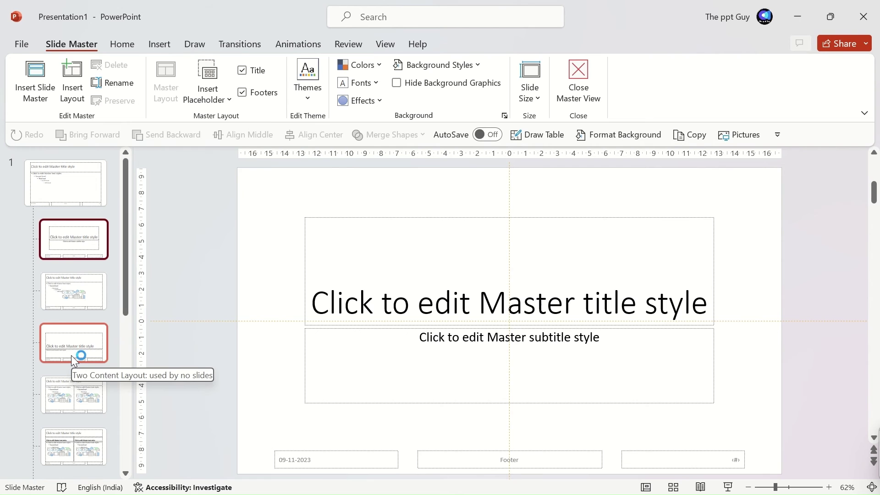
{"action": "left_click", "coordinate": [578, 83]}
{"action": "right_click", "coordinate": [562, 203]}
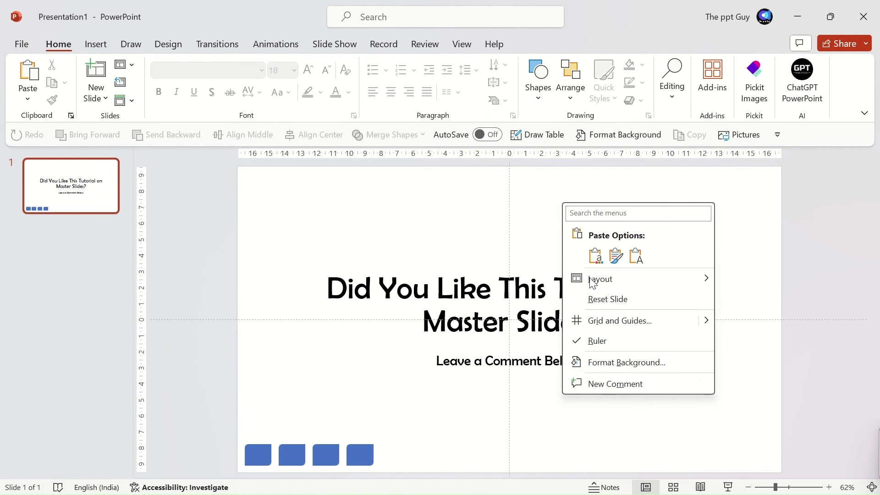
{"action": "left_click", "coordinate": [623, 358]}
{"action": "right_click", "coordinate": [623, 359]}
{"action": "right_click", "coordinate": [527, 134]}
{"action": "left_click", "coordinate": [596, 361]}
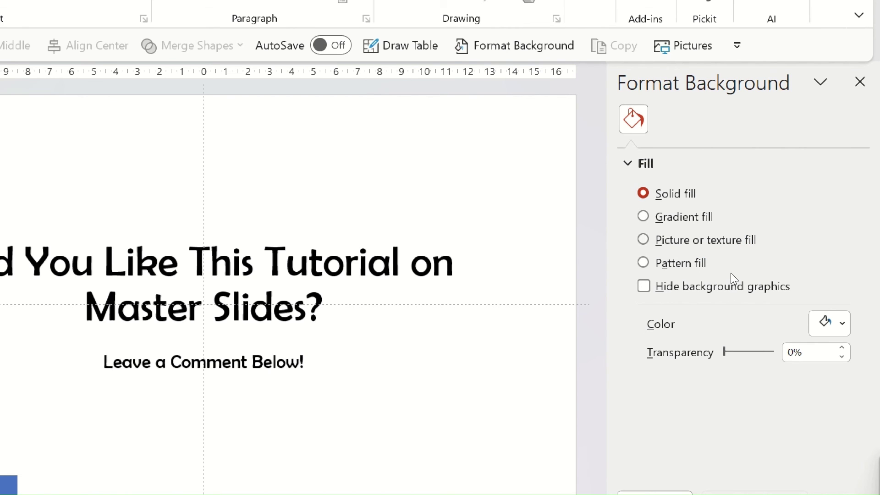
{"action": "left_click", "coordinate": [860, 82]}
{"action": "left_click", "coordinate": [349, 261]}
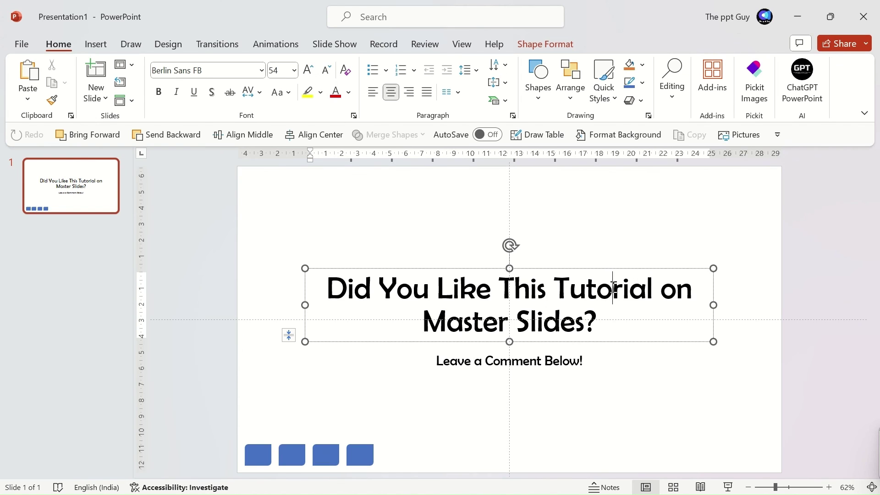
{"action": "left_click", "coordinate": [545, 289]}
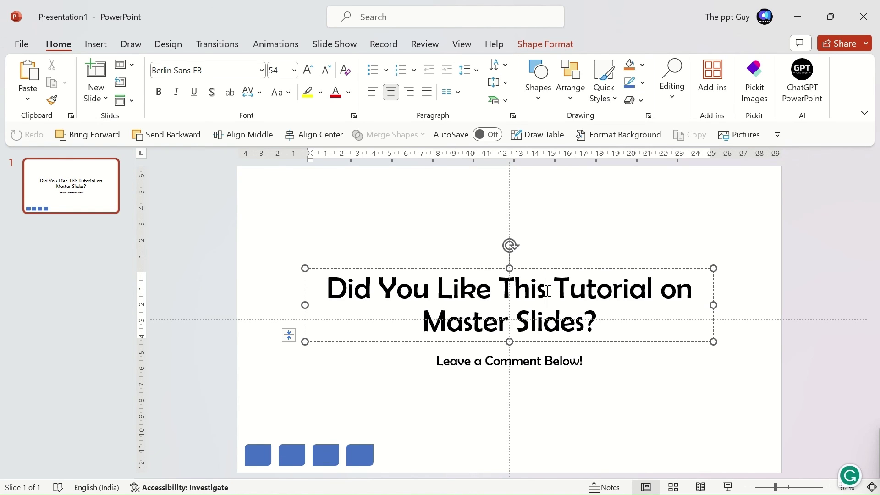
{"action": "key", "text": "ctrl+a"}
{"action": "left_click", "coordinate": [546, 44]}
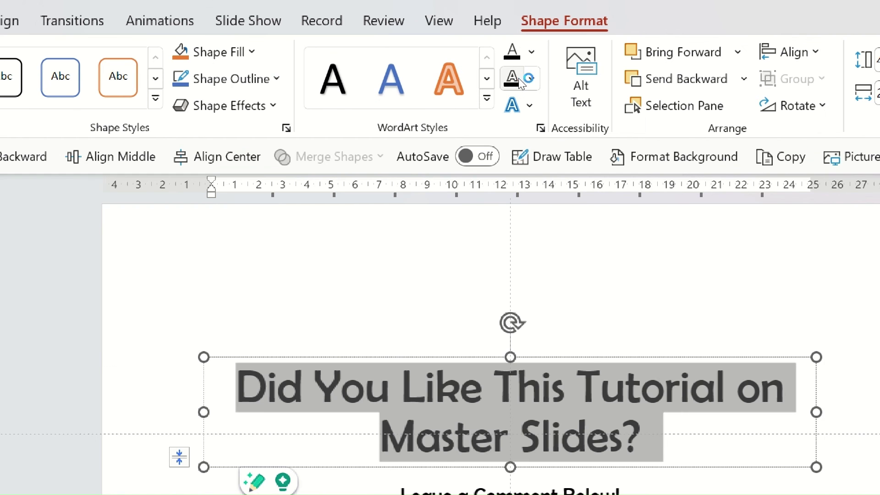
{"action": "left_click", "coordinate": [523, 82]}
{"action": "left_click", "coordinate": [513, 100]}
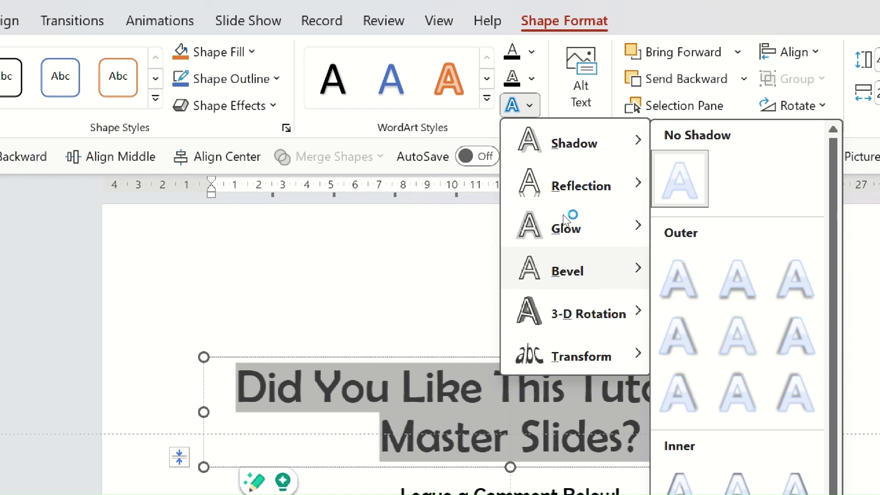
{"action": "left_click", "coordinate": [405, 197]}
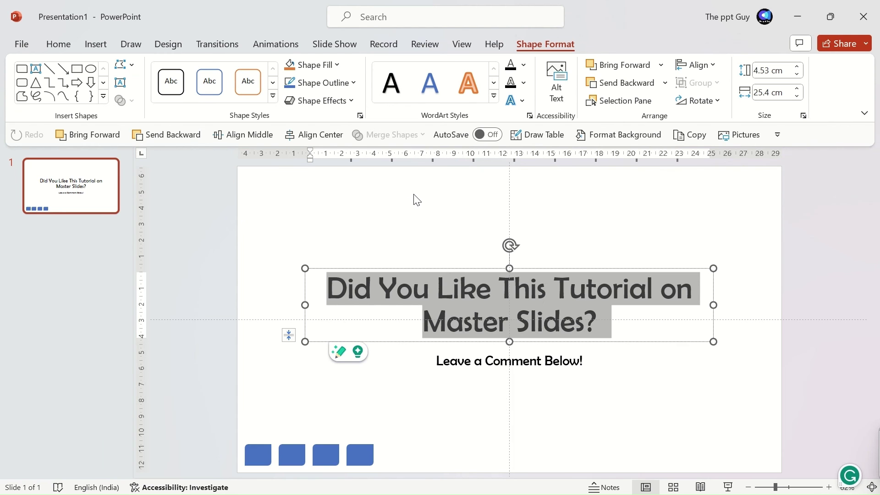
{"action": "left_click", "coordinate": [404, 185]}
- In Slide Master, insert a new layout with a chart placeholder, then close Master View
{"action": "left_click", "coordinate": [462, 44]}
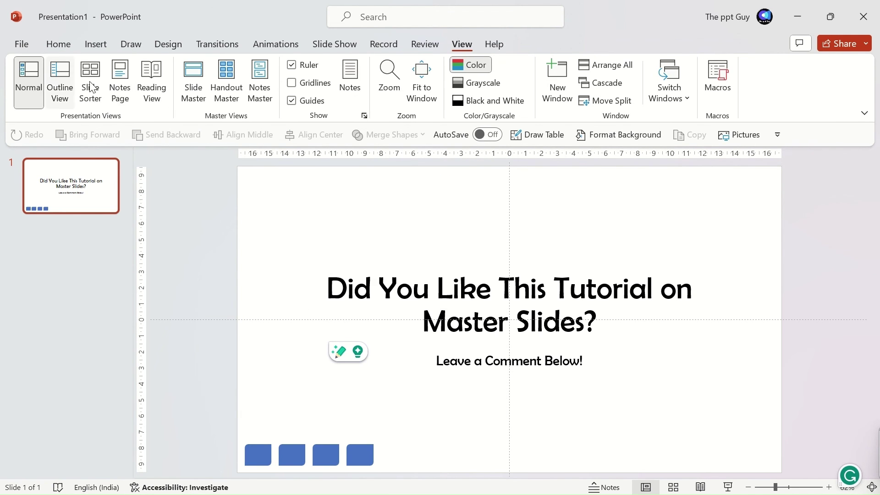
{"action": "left_click", "coordinate": [194, 76]}
{"action": "scroll", "coordinate": [82, 403], "scroll_direction": "down", "scroll_amount": 10}
{"action": "right_click", "coordinate": [80, 418]}
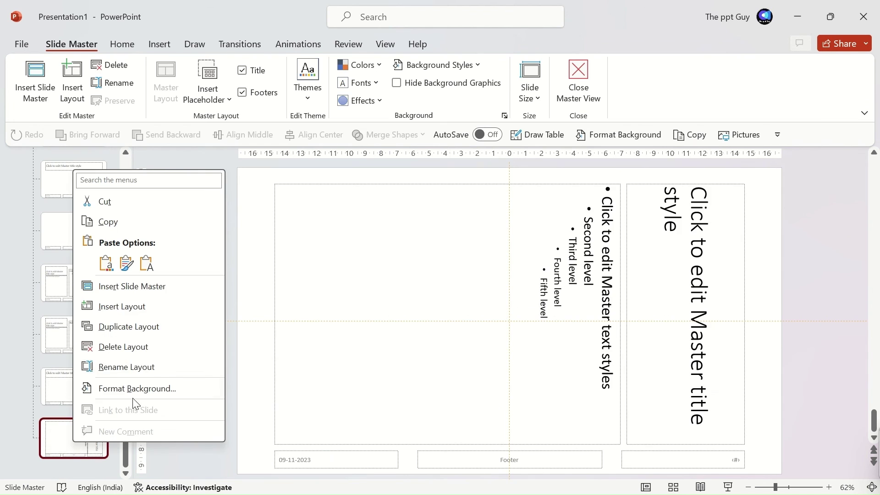
{"action": "left_click", "coordinate": [141, 307]}
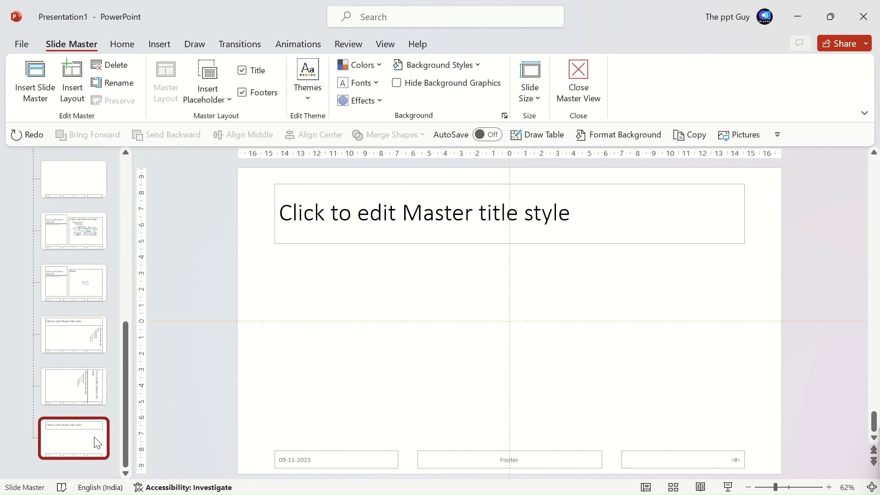
{"action": "left_click", "coordinate": [208, 90]}
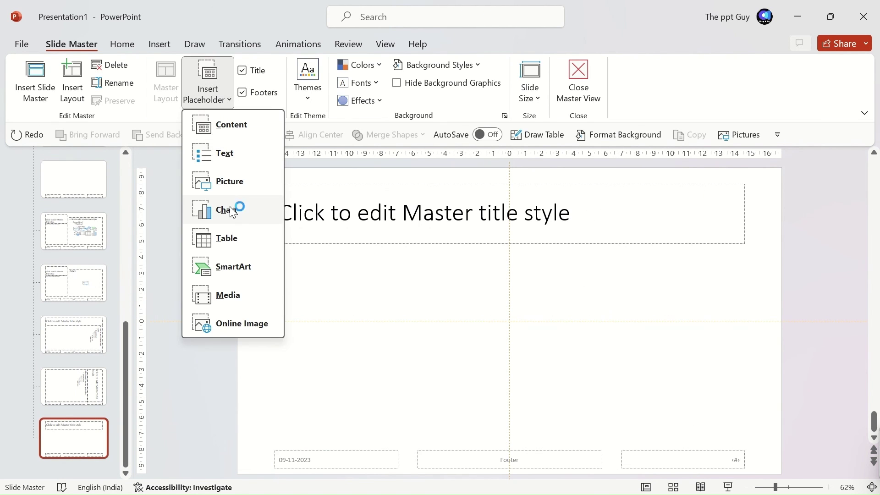
{"action": "left_click", "coordinate": [226, 206]}
{"action": "left_click_drag", "start_coordinate": [285, 294], "coordinate": [509, 405]}
{"action": "left_click", "coordinate": [556, 395]}
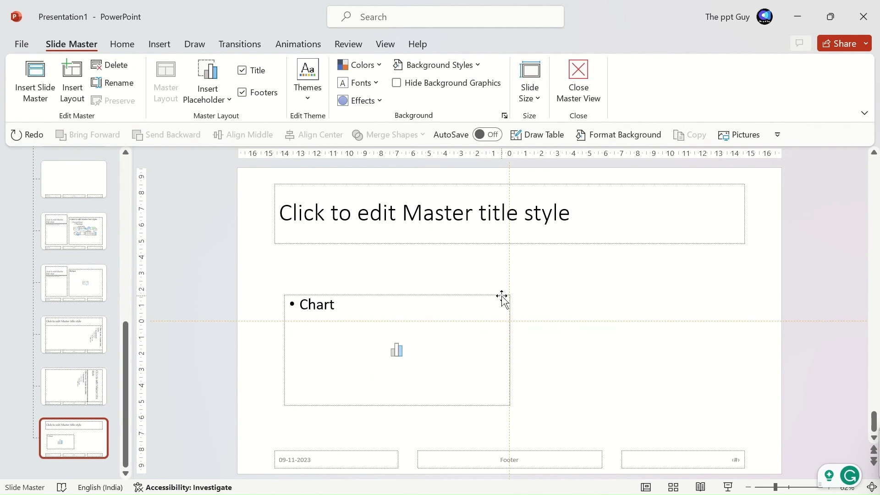
{"action": "left_click", "coordinate": [578, 81]}
- Select the four blue rectangles at bottom left and review their grouping and alignment options
{"action": "left_click_drag", "start_coordinate": [203, 410], "coordinate": [423, 476]}
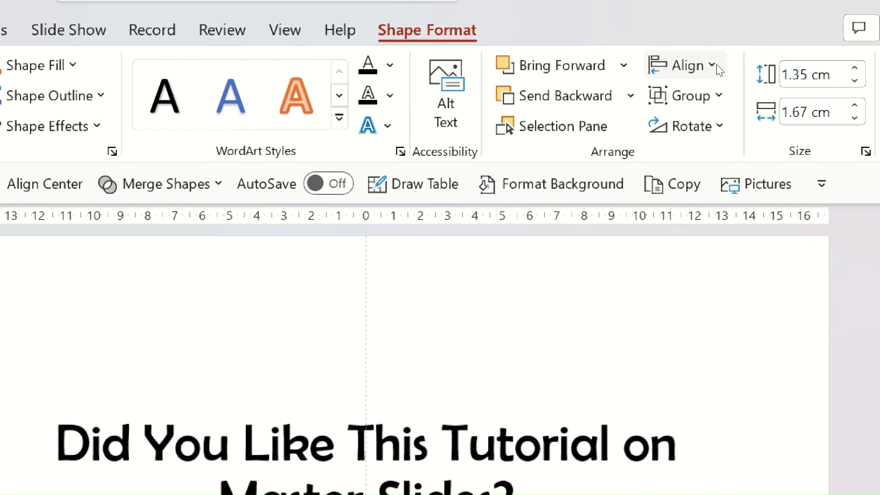
{"action": "left_click", "coordinate": [709, 83]}
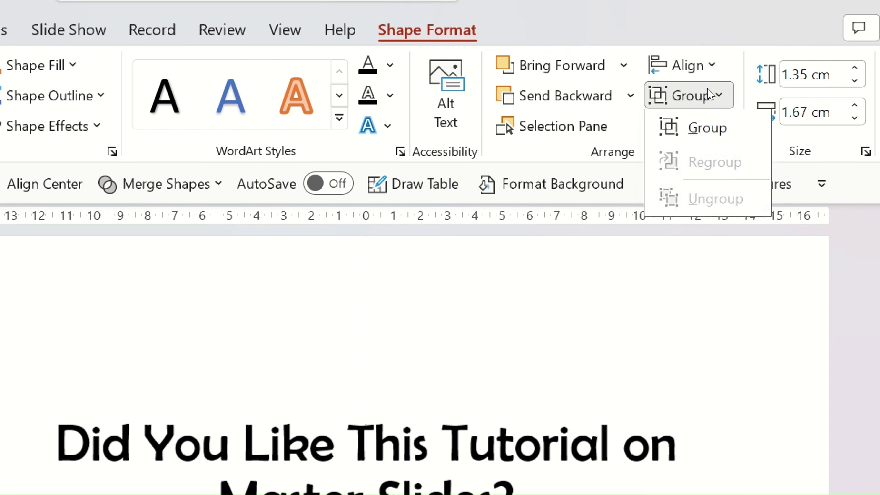
{"action": "left_click", "coordinate": [708, 64]}
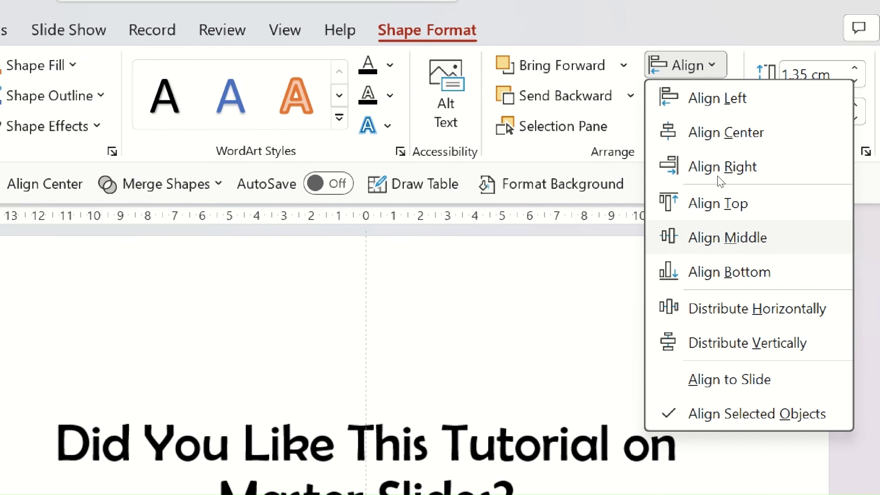
{"action": "key", "text": "Escape"}
{"action": "key", "text": "Escape"}
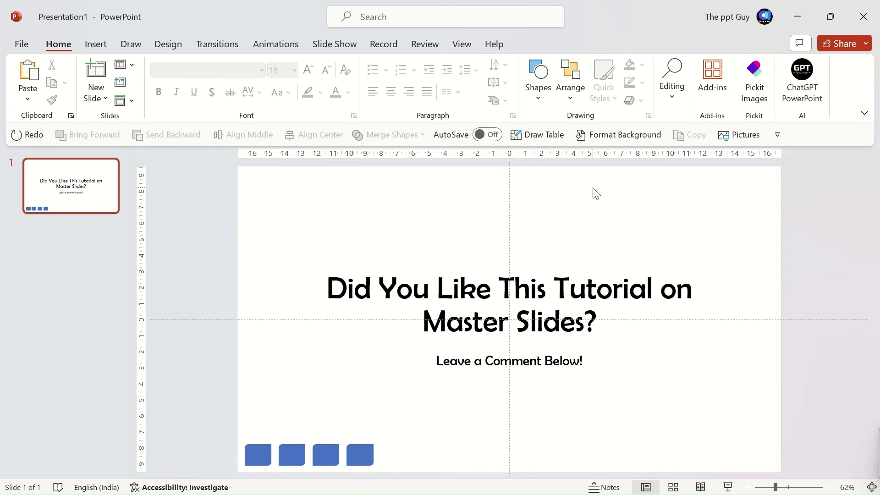
- Bring up the Save As page for the closing-slide deck, with OneDrive, This PC and Browse as locations
{"action": "left_click", "coordinate": [464, 44]}
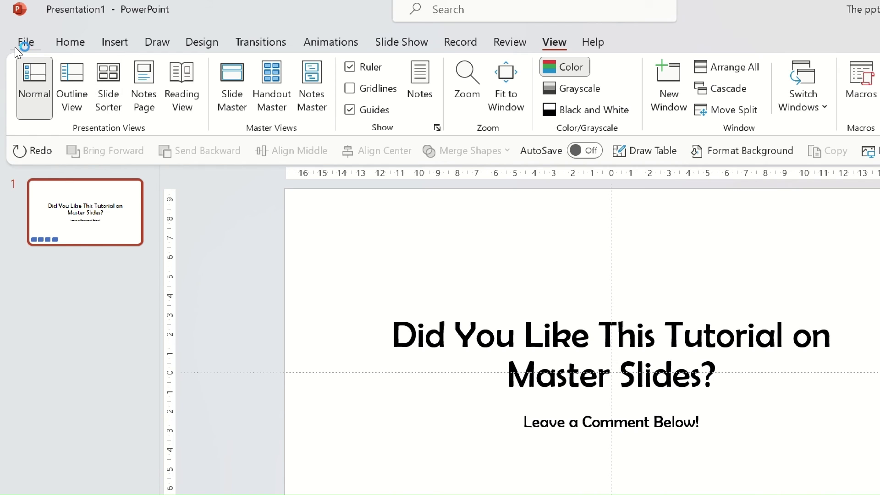
{"action": "left_click", "coordinate": [39, 8]}
{"action": "left_click", "coordinate": [60, 262]}
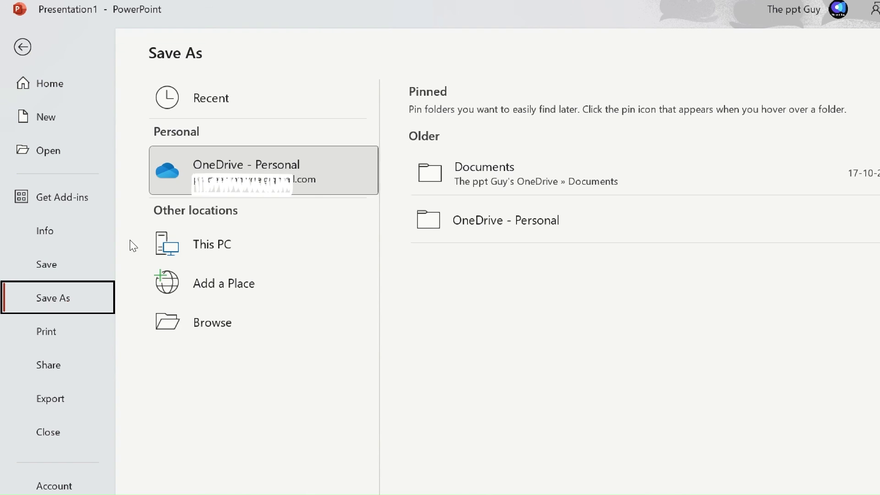